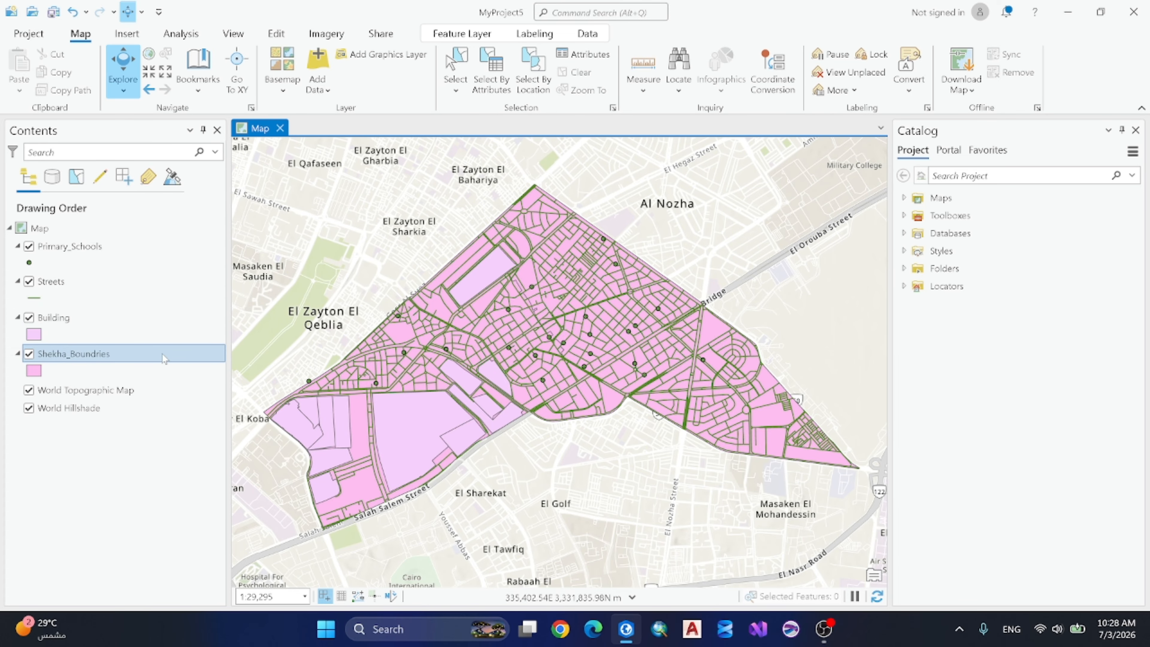
Open the attribute table of the Shekha_Boundries layer and add a field named sex_ratio with data type Double.
right_click(109, 356)
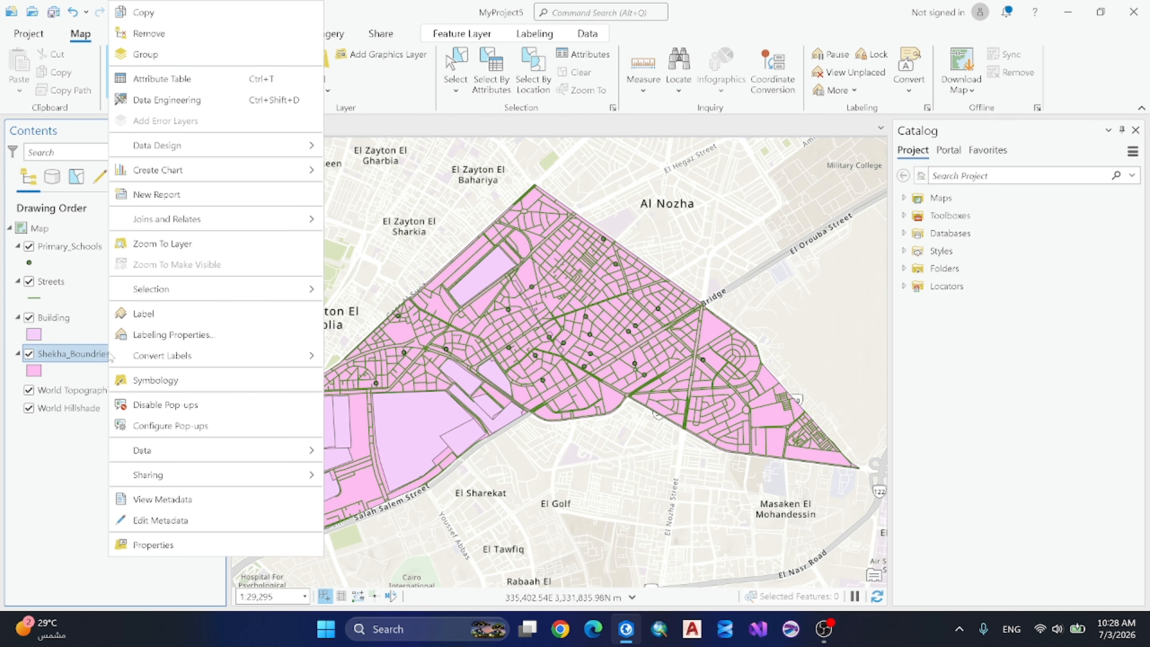
left_click(140, 78)
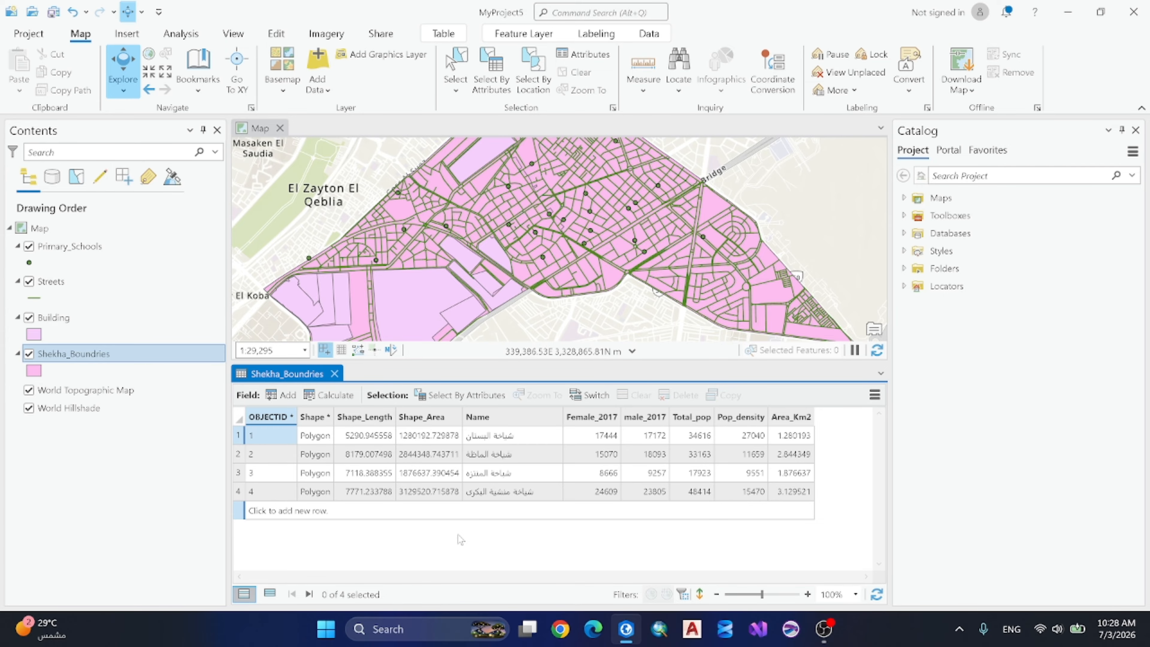
left_click(277, 392)
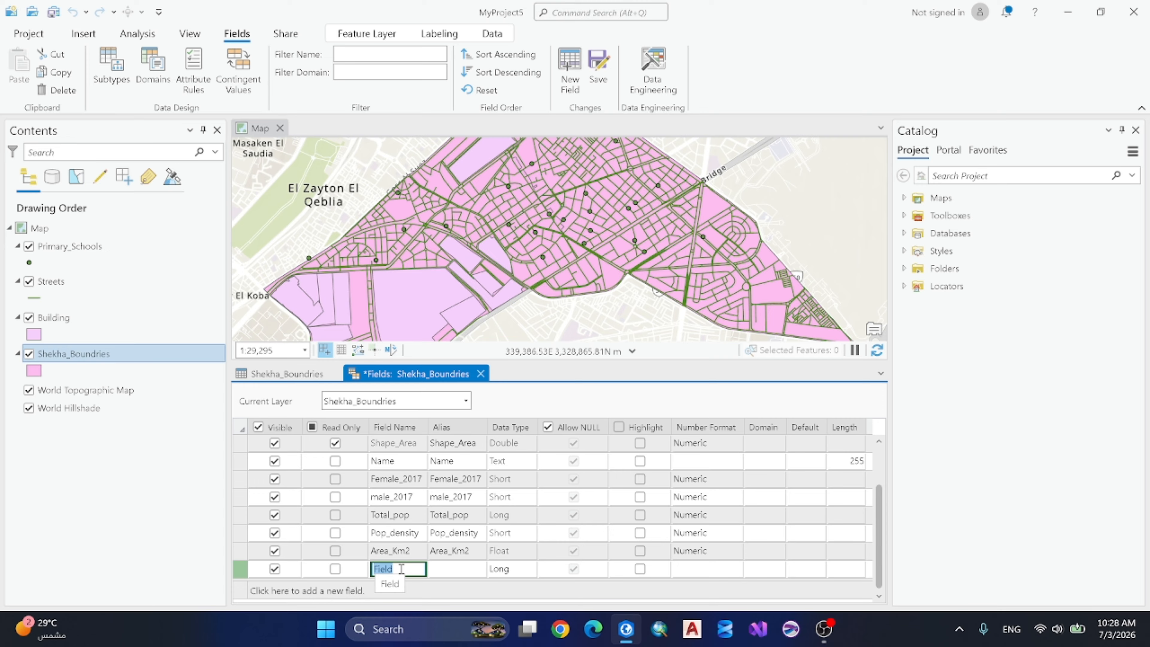
type("sex_ratio")
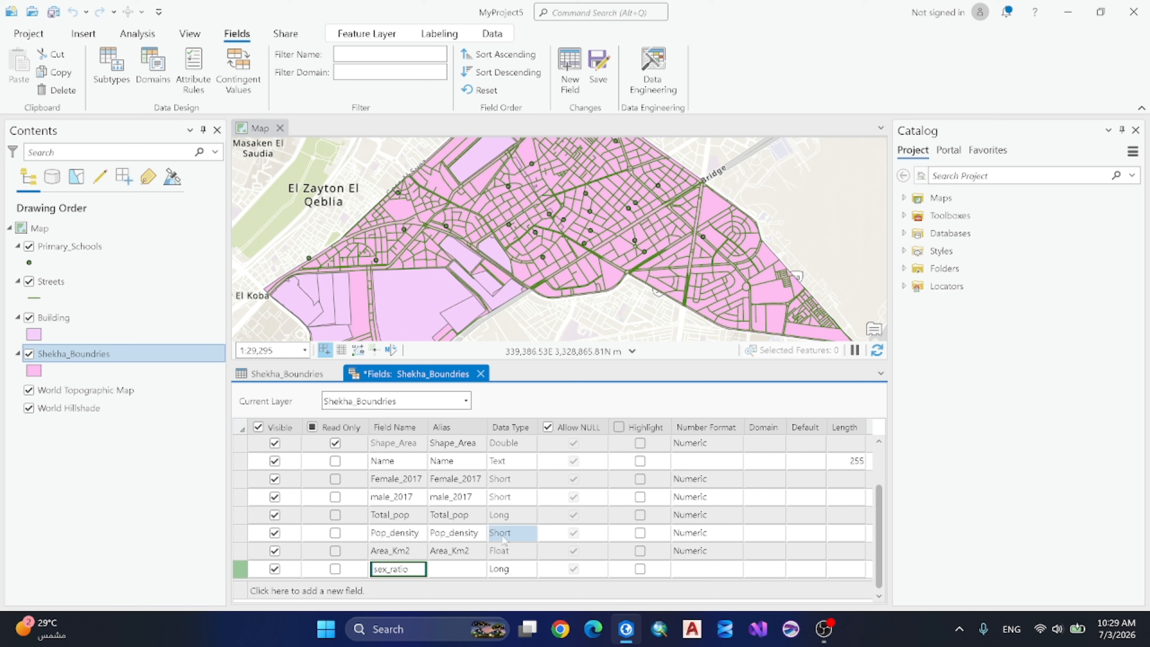
left_click(515, 569)
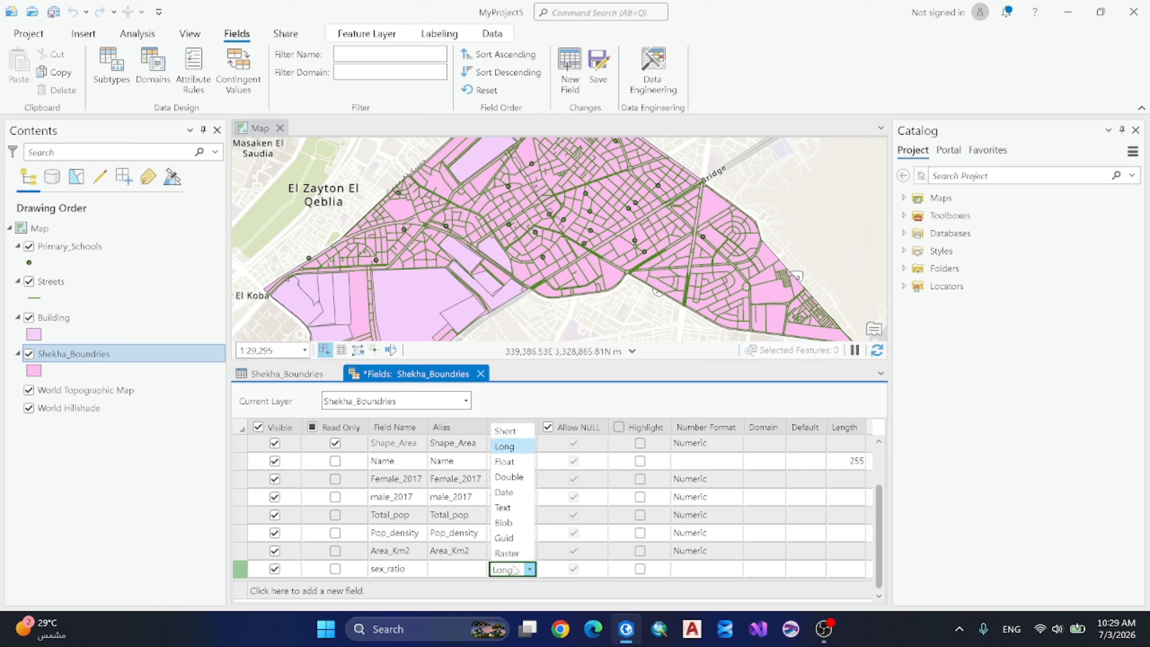
left_click(516, 482)
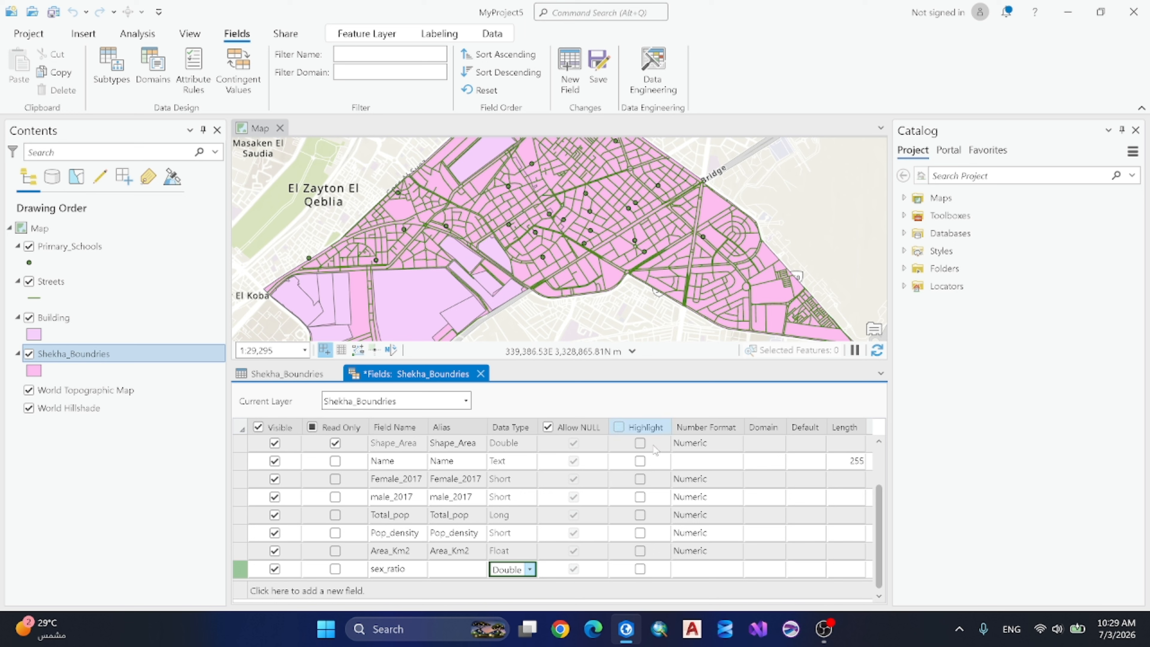
Turn on highlighting for the sex_ratio field, save the field changes and close the fields view.
left_click(640, 570)
mouse_move(626, 621)
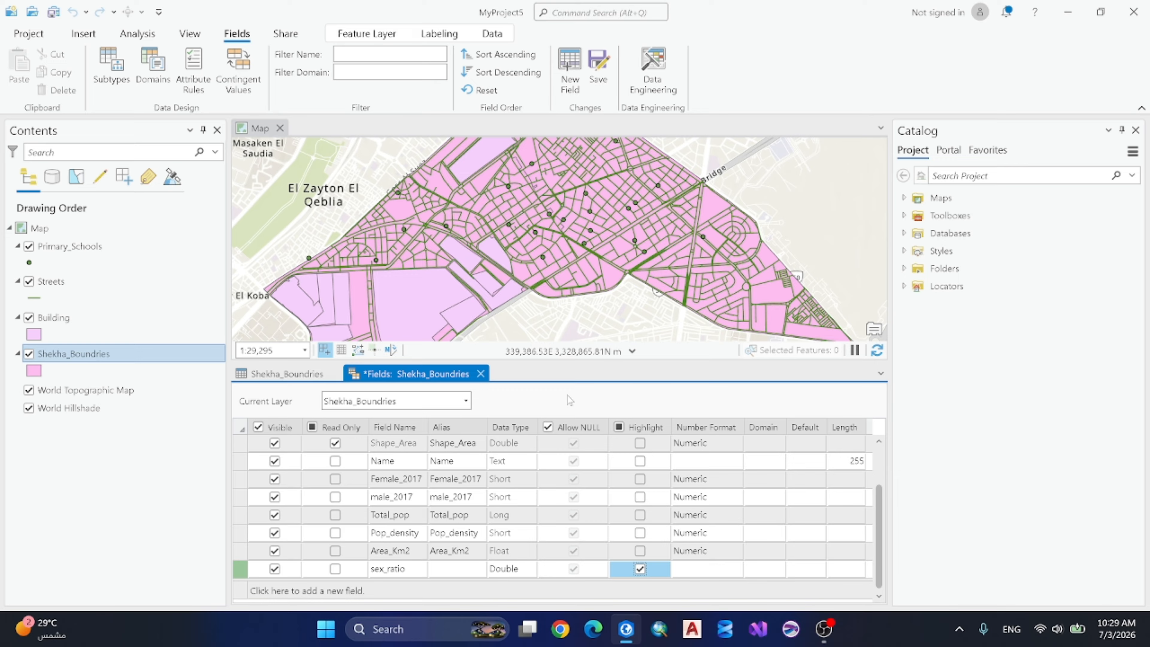
left_click(598, 68)
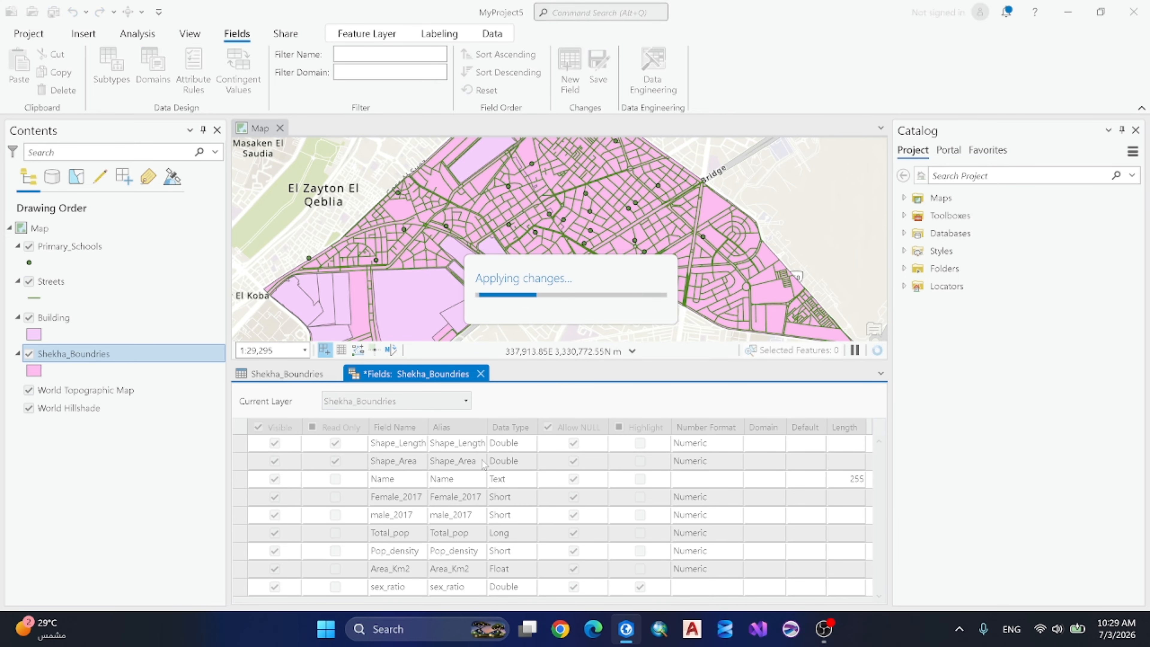
left_click(480, 373)
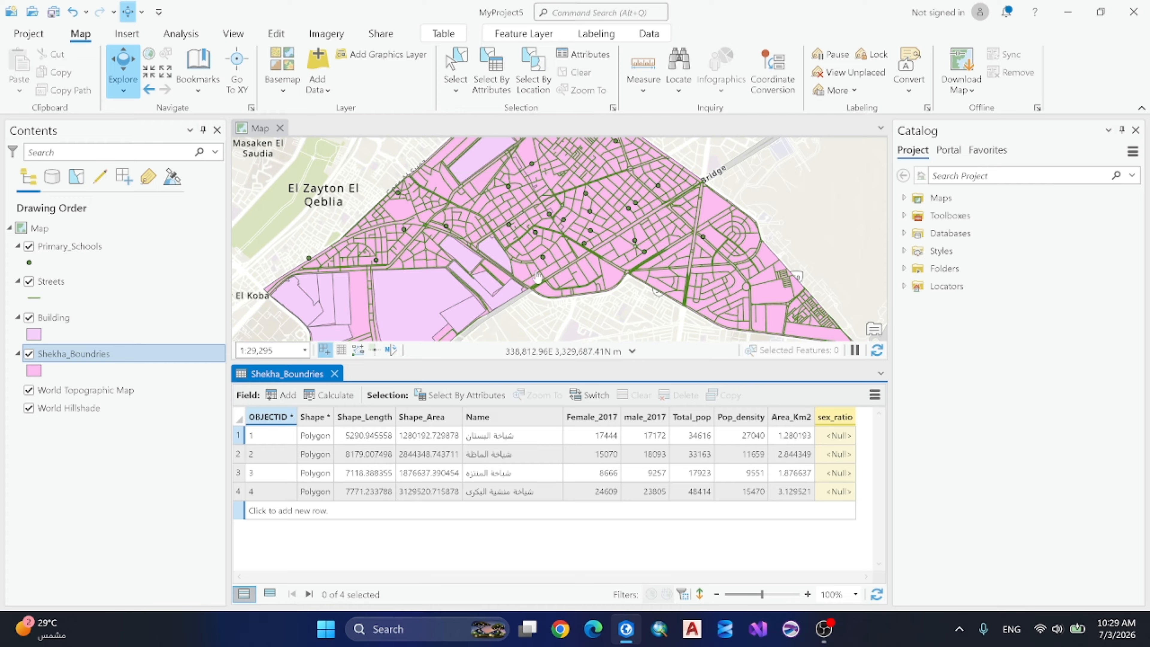
left_click(453, 274)
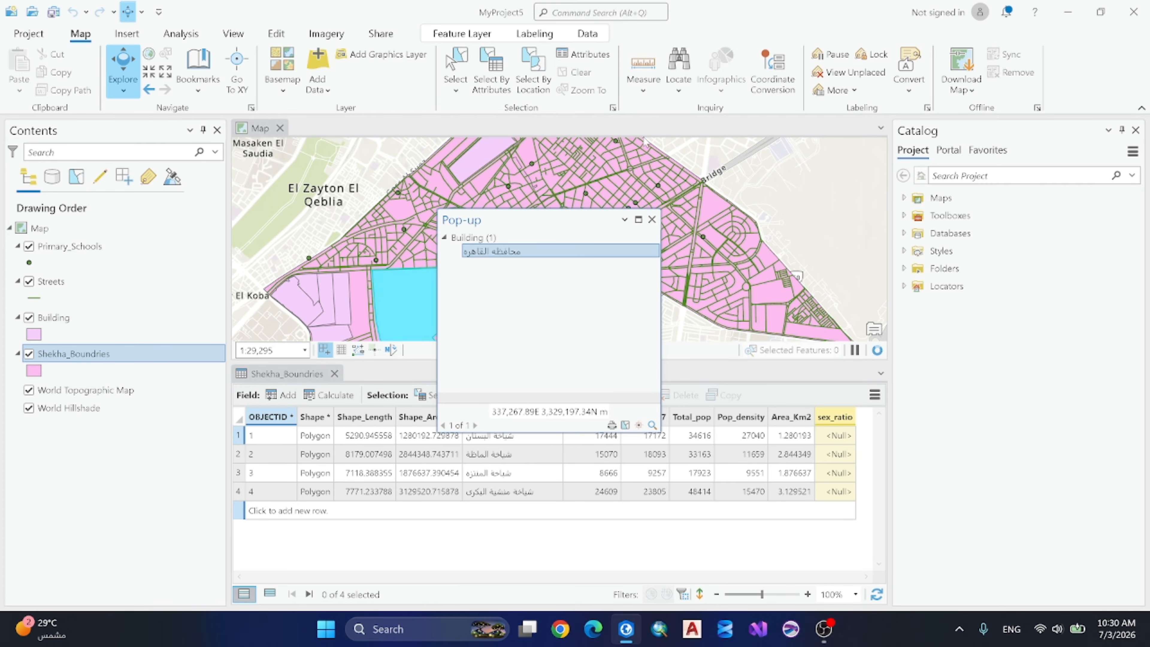
left_click(652, 219)
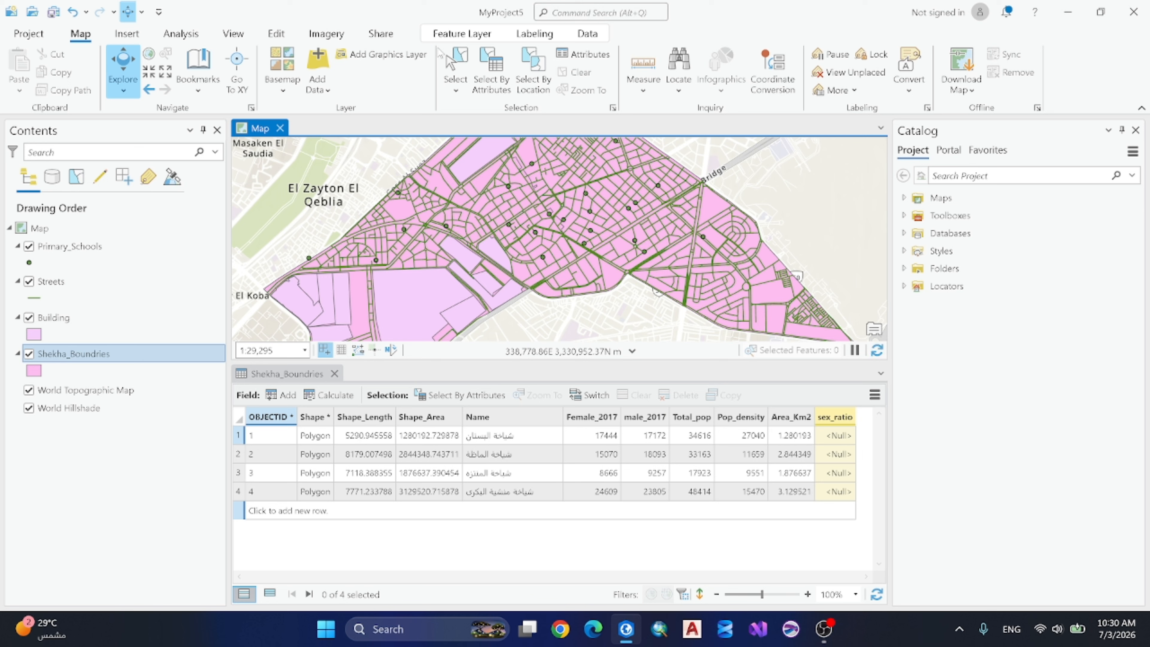
left_click(455, 68)
left_click(442, 279)
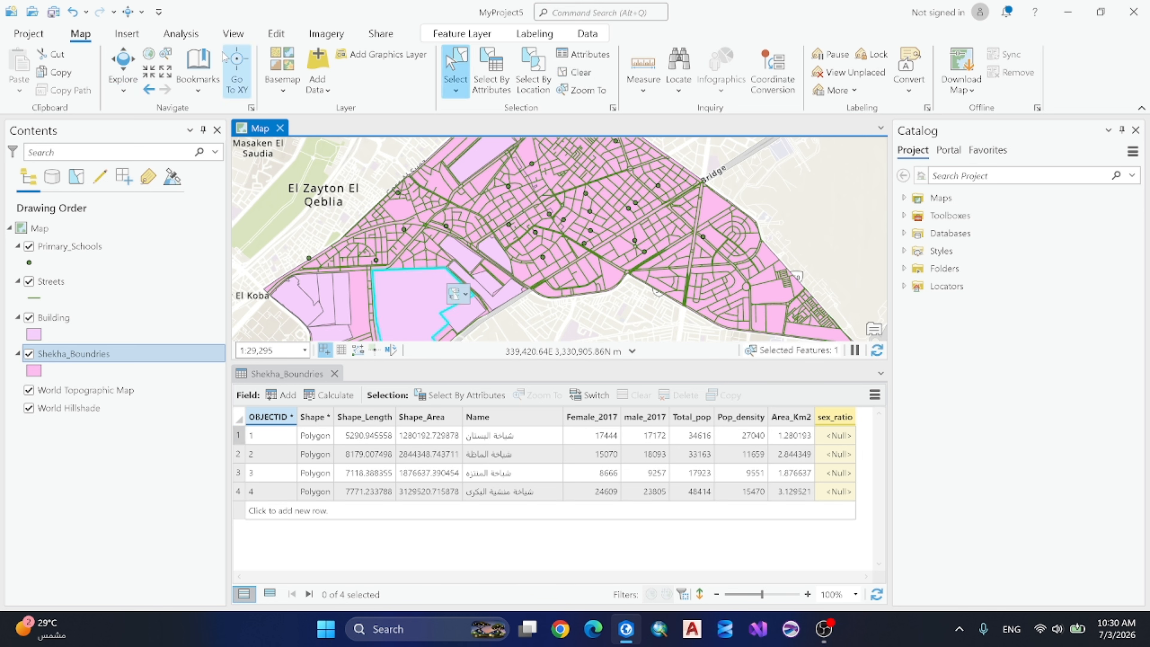
left_click(123, 66)
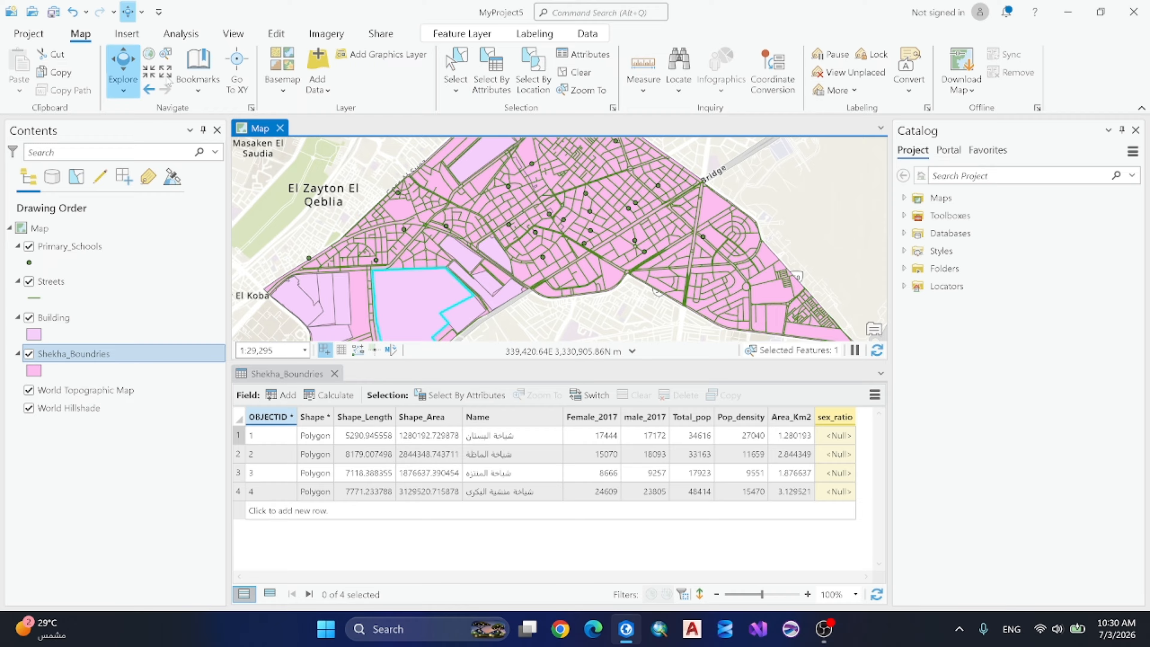
left_click(575, 72)
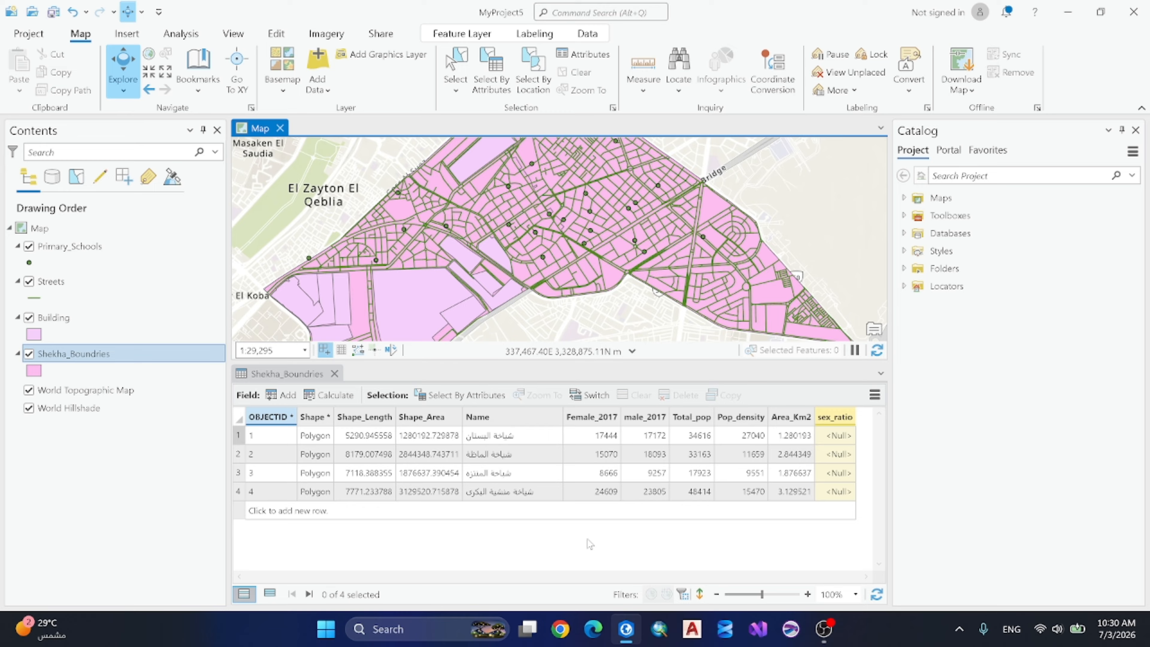
Open Calculate Field for the sex_ratio column and clear the existing expression.
right_click(831, 418)
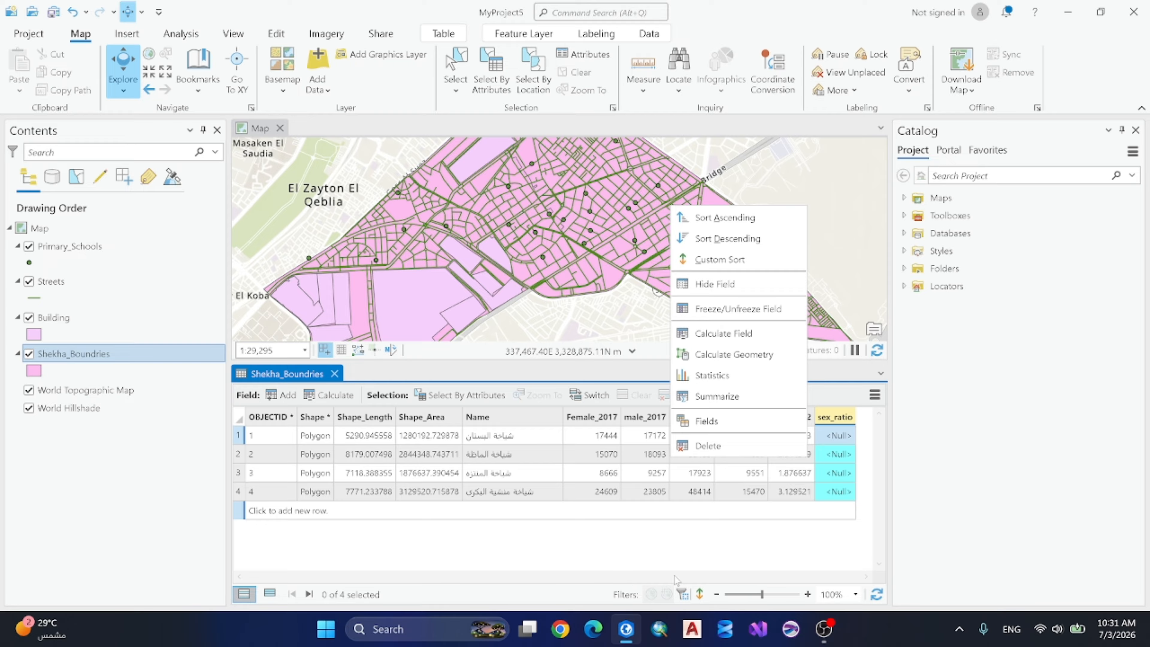
left_click(715, 337)
mouse_move(626, 629)
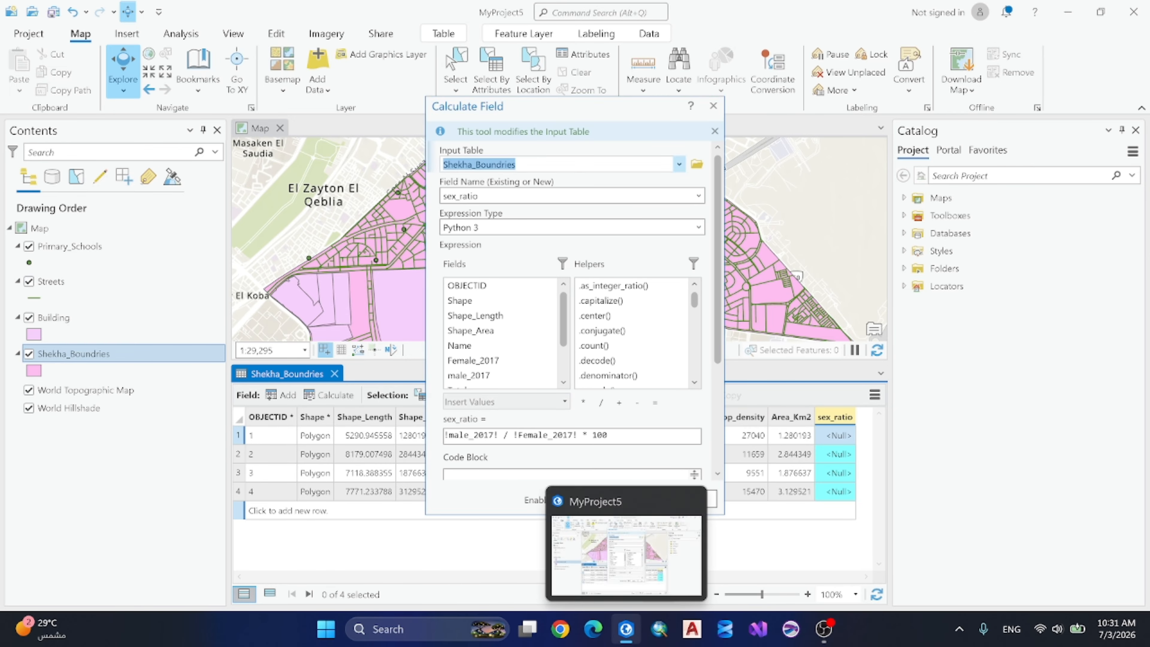
left_click_drag(614, 434, 382, 454)
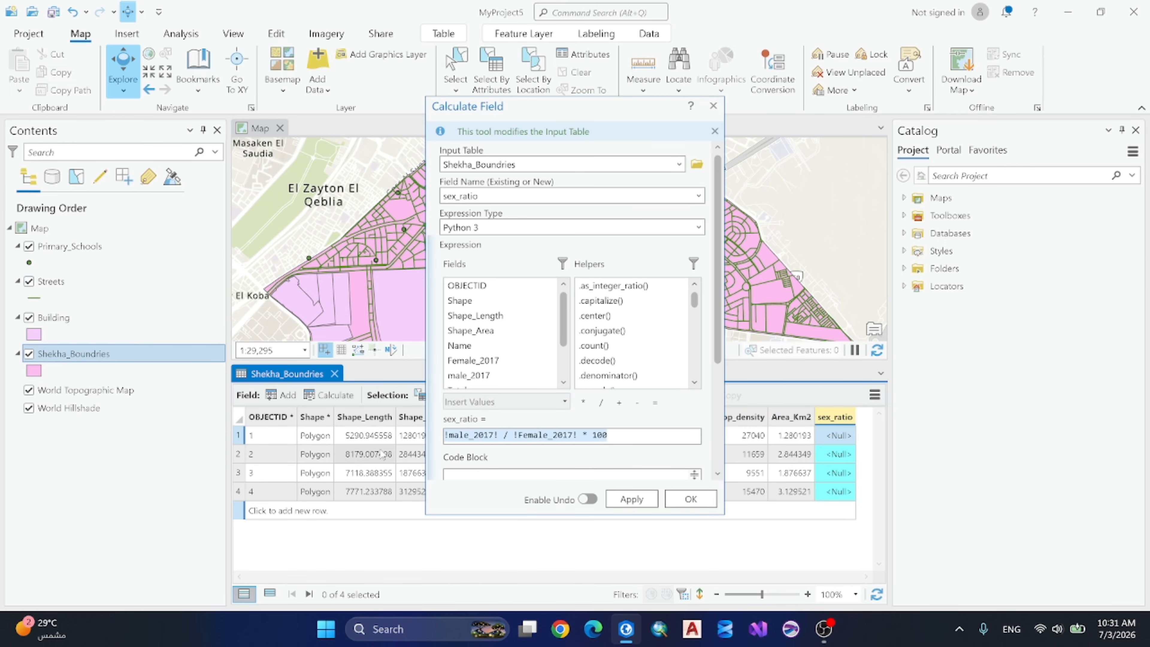
key("Delete")
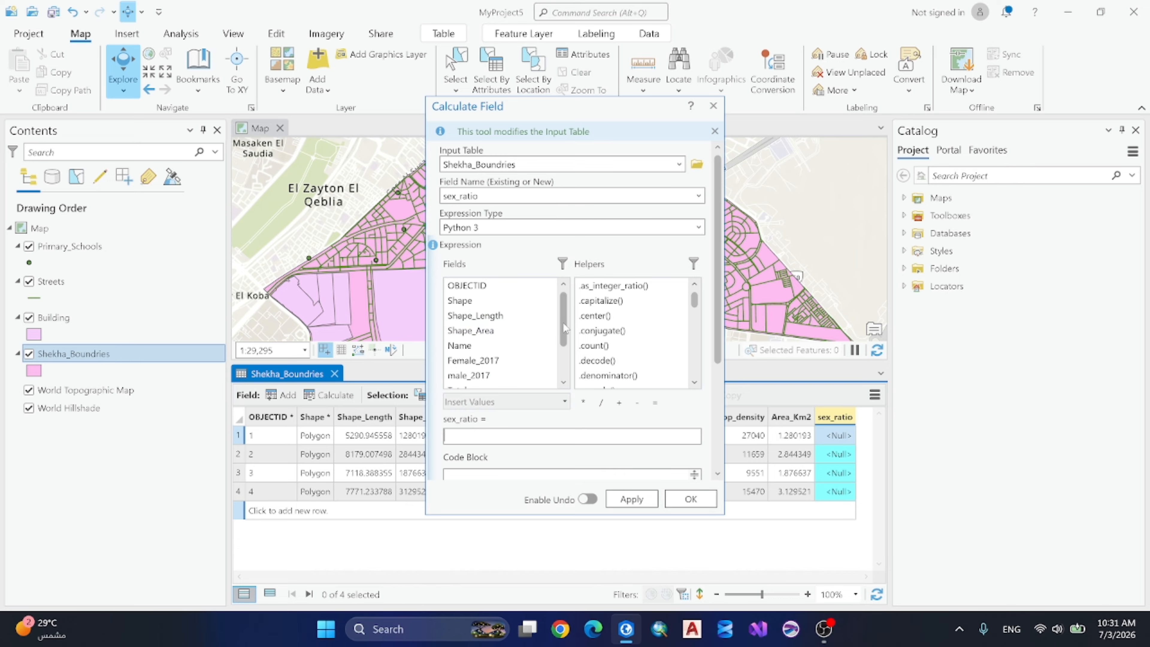
Calculate the sex_ratio field with the expression !male_2017! / !Female_2017! * 100 and close the tool.
scroll(568, 381, "down", 2)
scroll(568, 382, "up", 2)
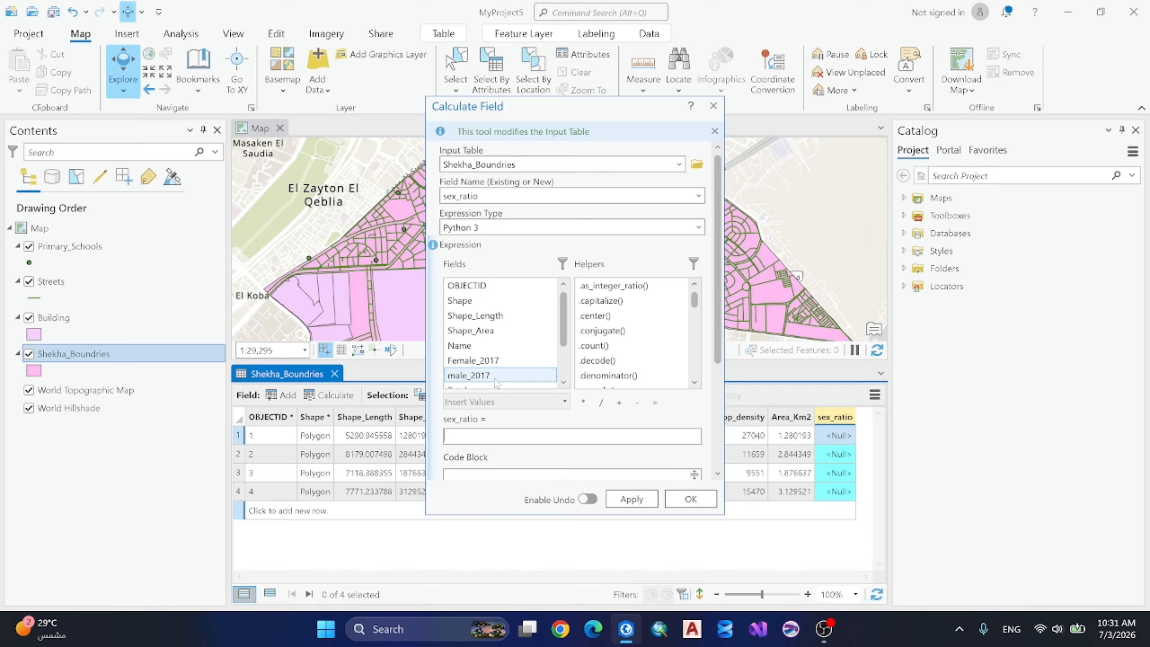
double_click(475, 376)
left_click(601, 403)
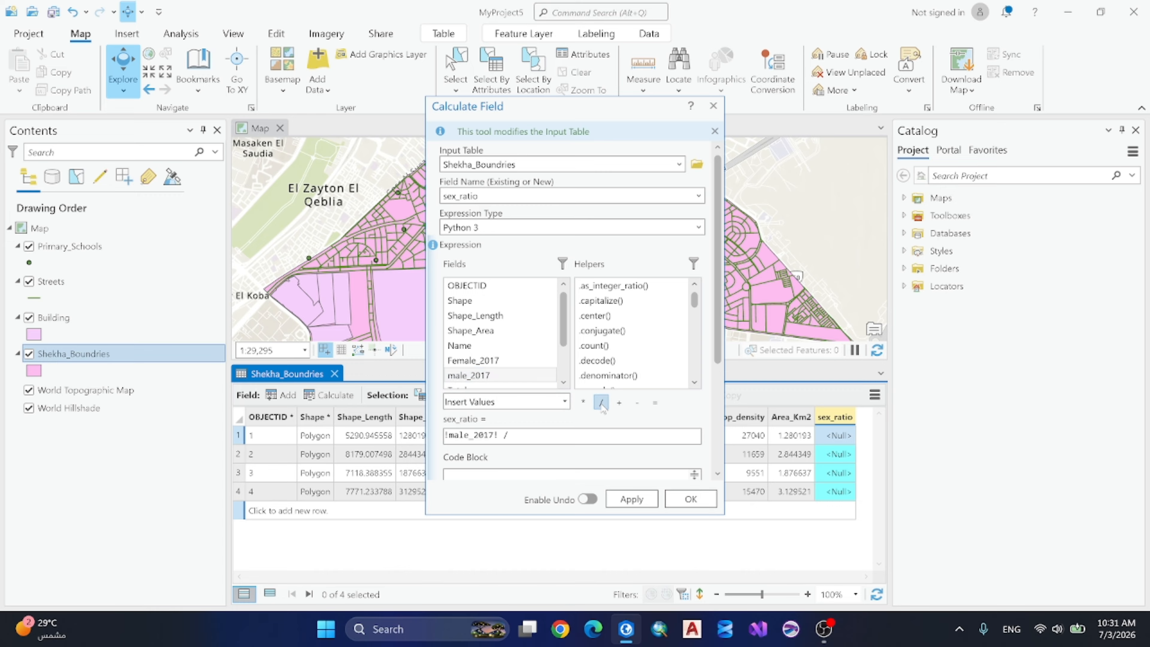
double_click(473, 360)
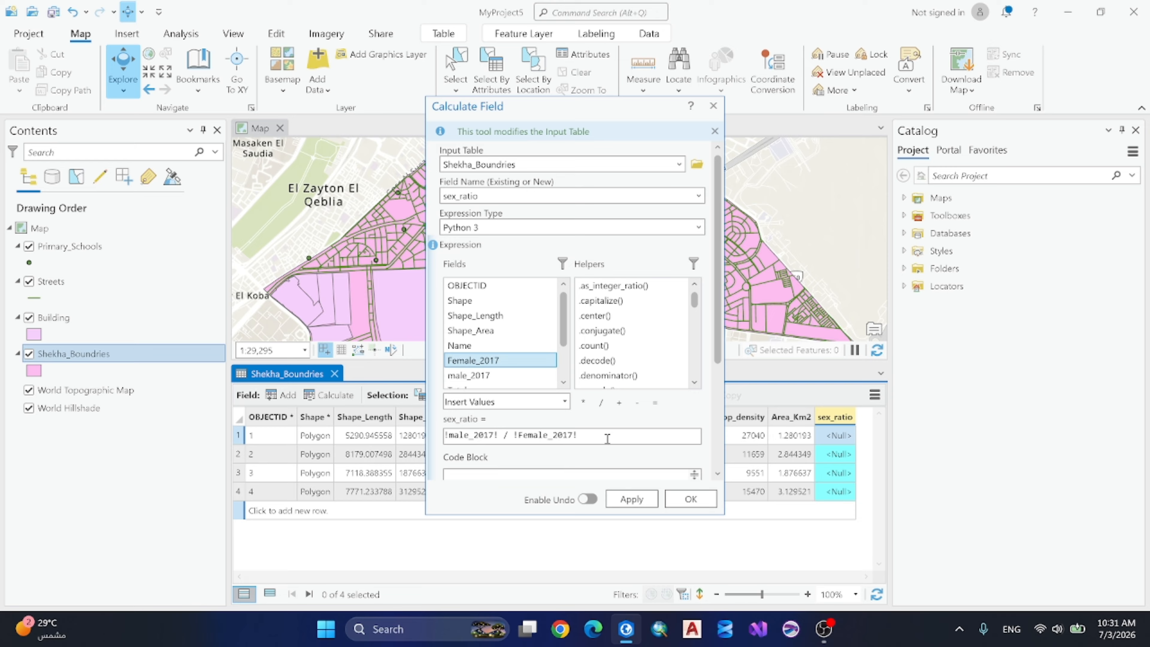
left_click(584, 403)
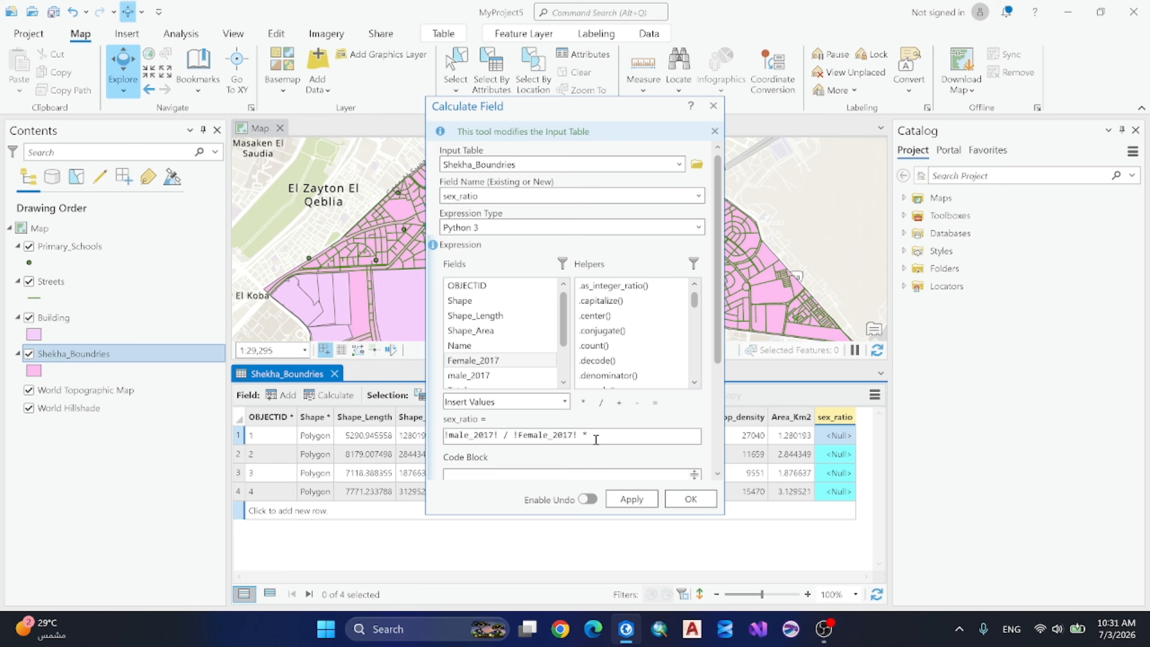
type("100")
left_click(631, 500)
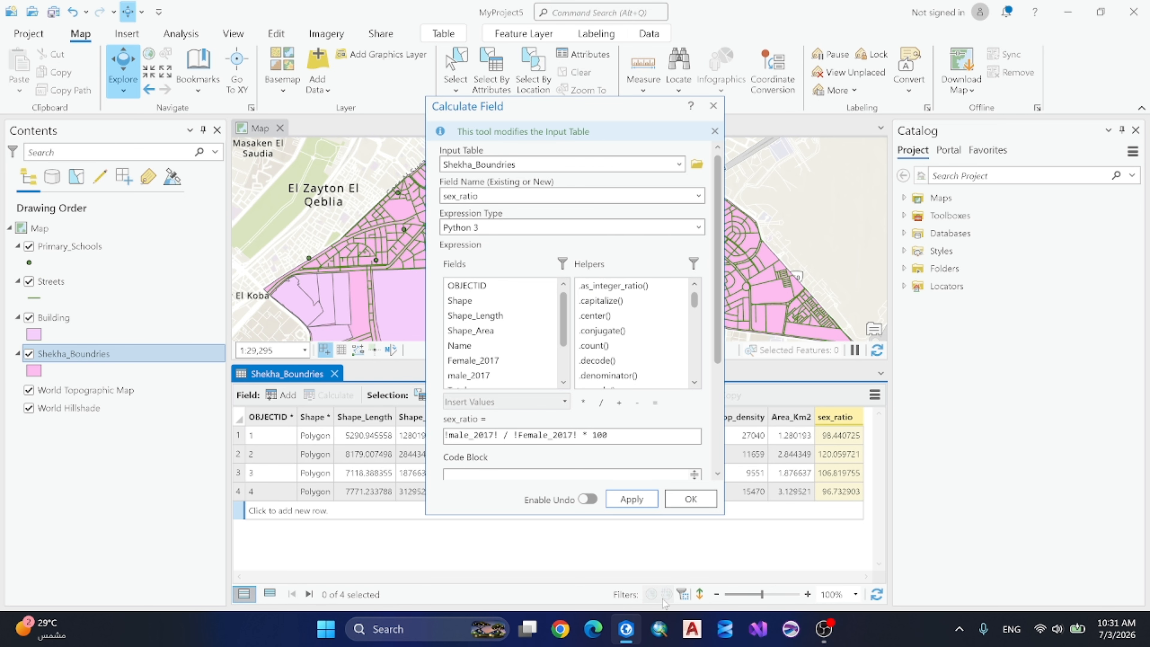
left_click(691, 499)
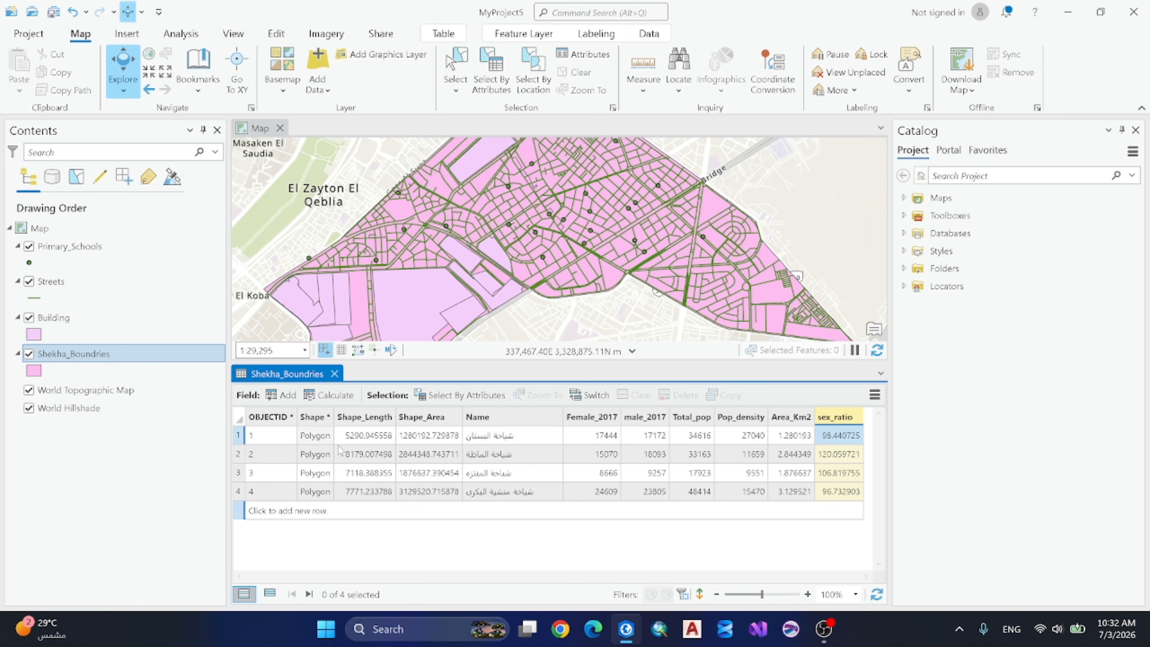
Open the attribute table of the Primary_Schools layer and add a field named coordinate_x.
left_click(68, 246)
right_click(85, 248)
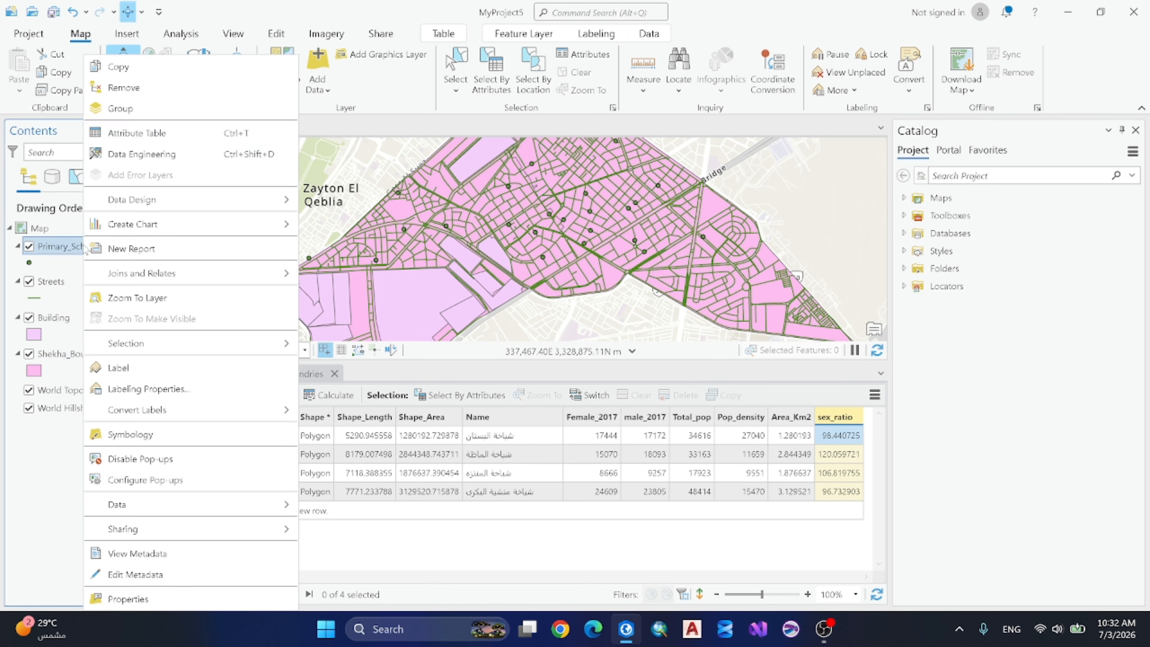
left_click(219, 134)
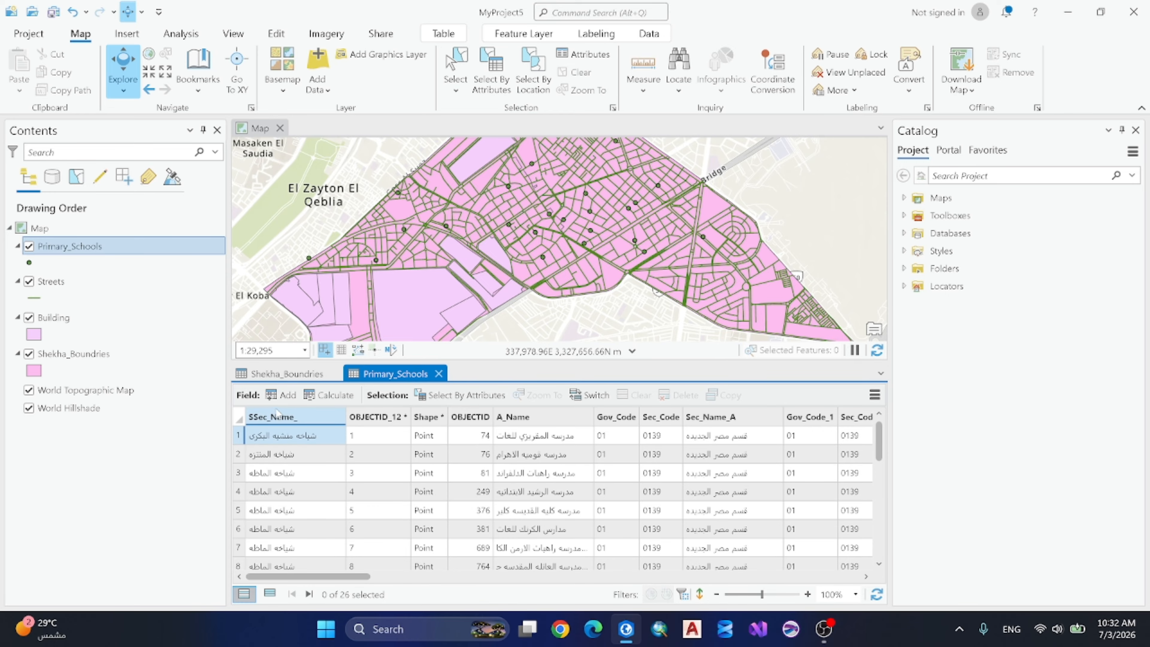
left_click(280, 395)
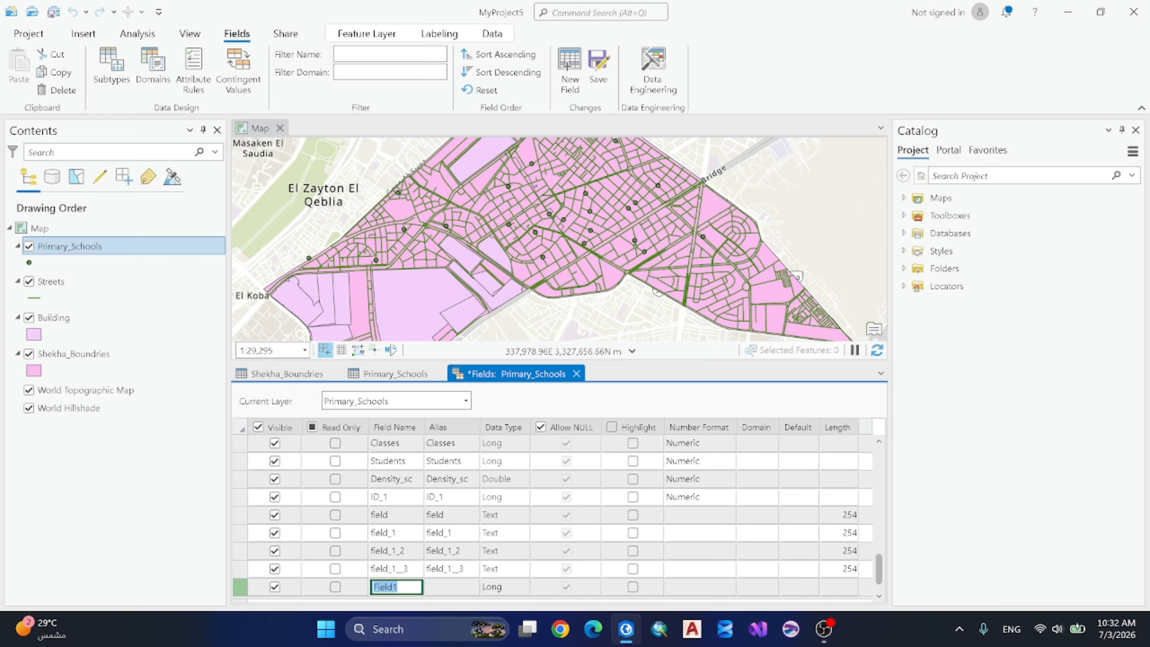
type("coordinate_")
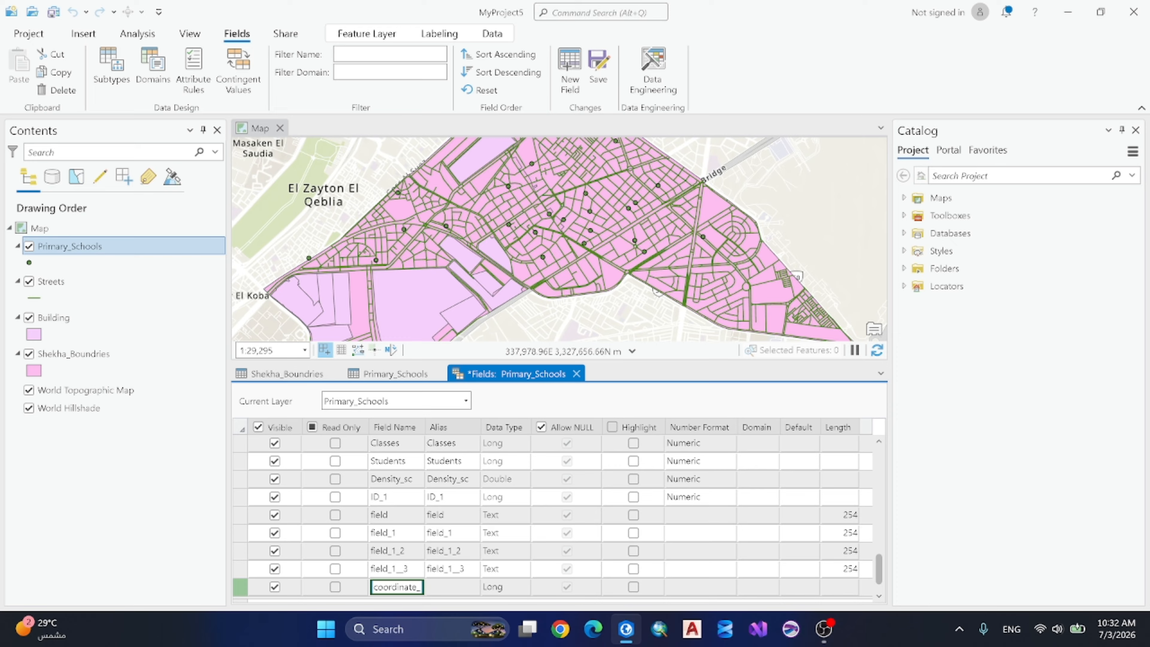
type("x")
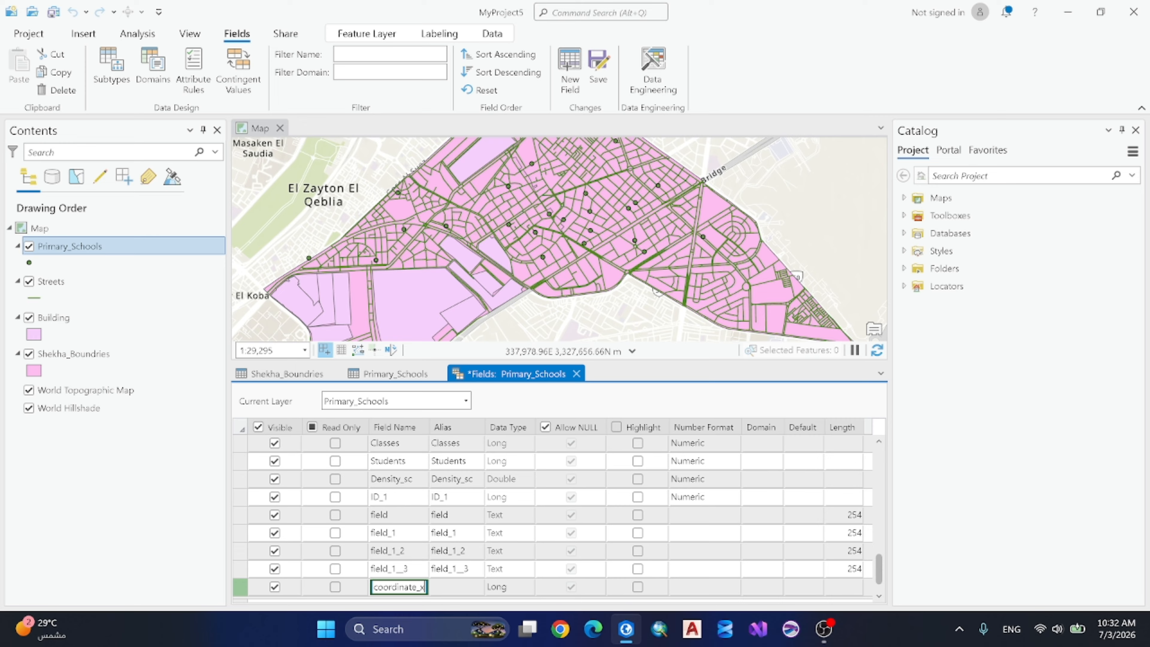
Set the coordinate_x field's data type to Double and turn on its highlighting.
left_click(503, 587)
left_click(526, 586)
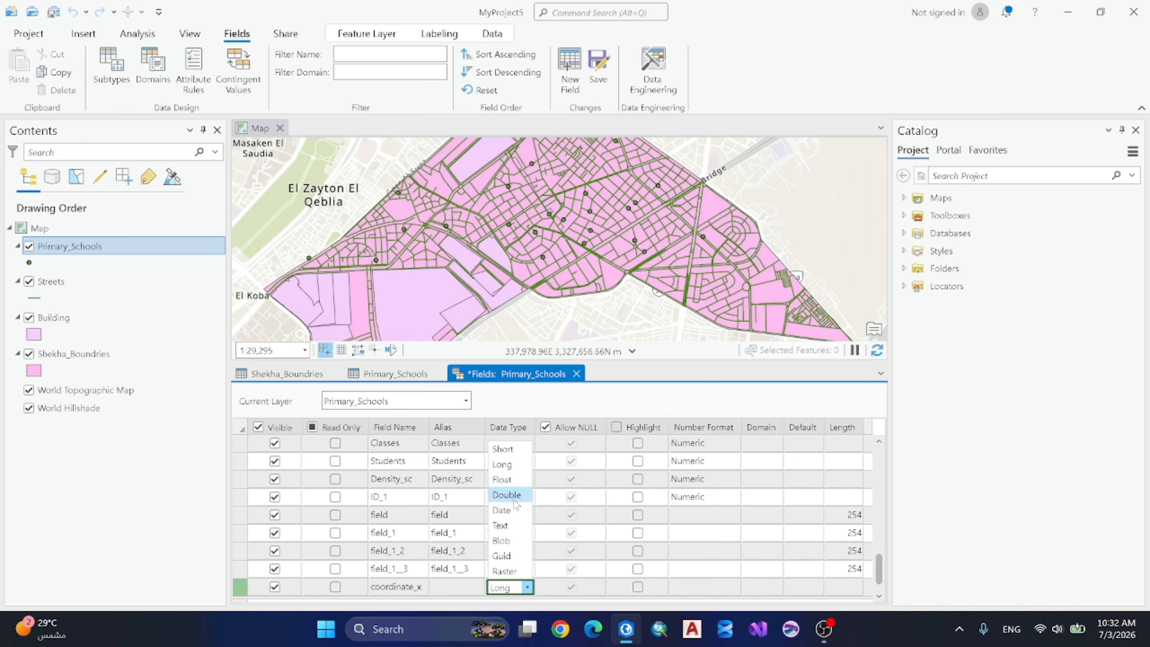
left_click(514, 498)
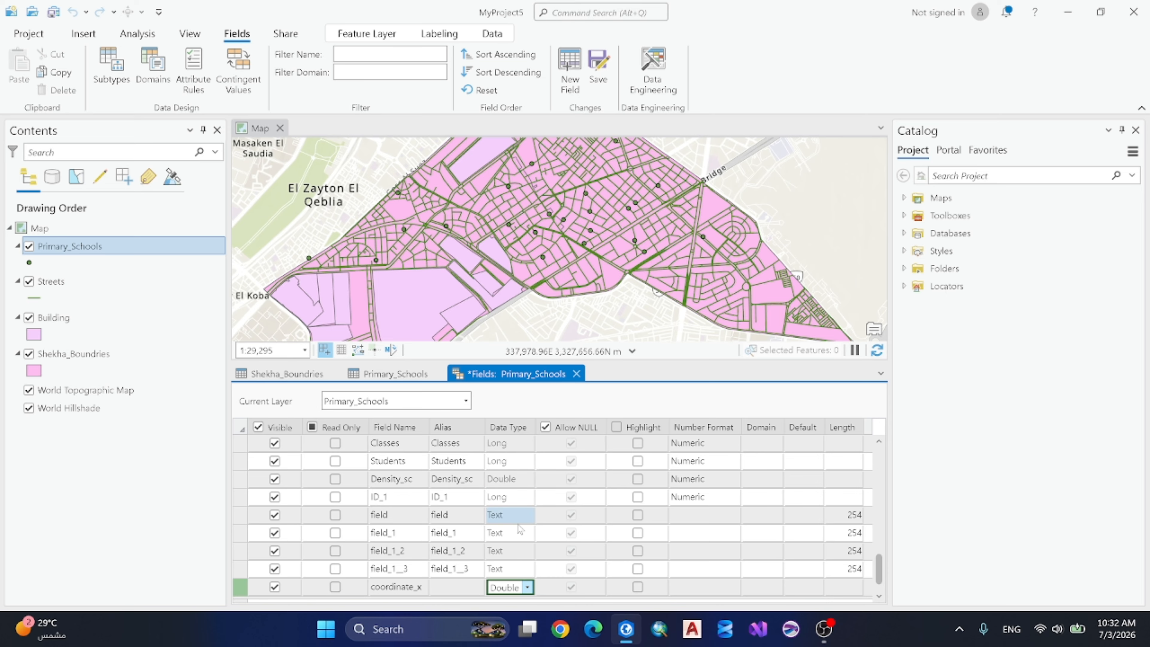
left_click(638, 587)
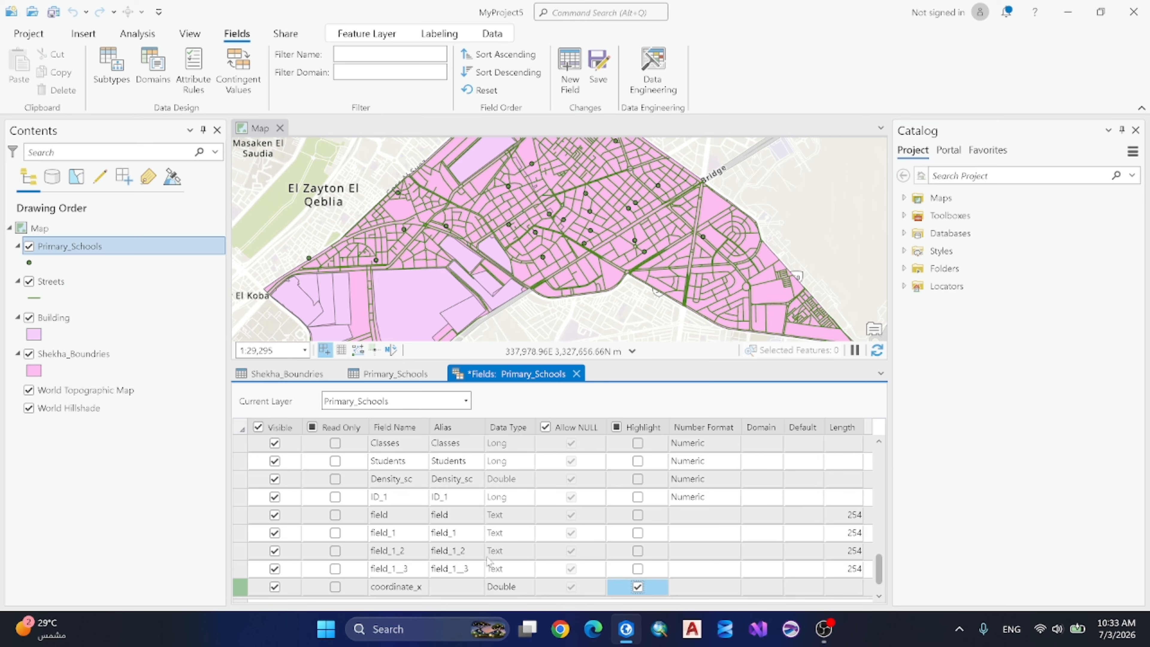
Add another field named coordinate_y to Primary_Schools with data type Double and highlighting turned on.
scroll(354, 580, "down", 1)
left_click(355, 590)
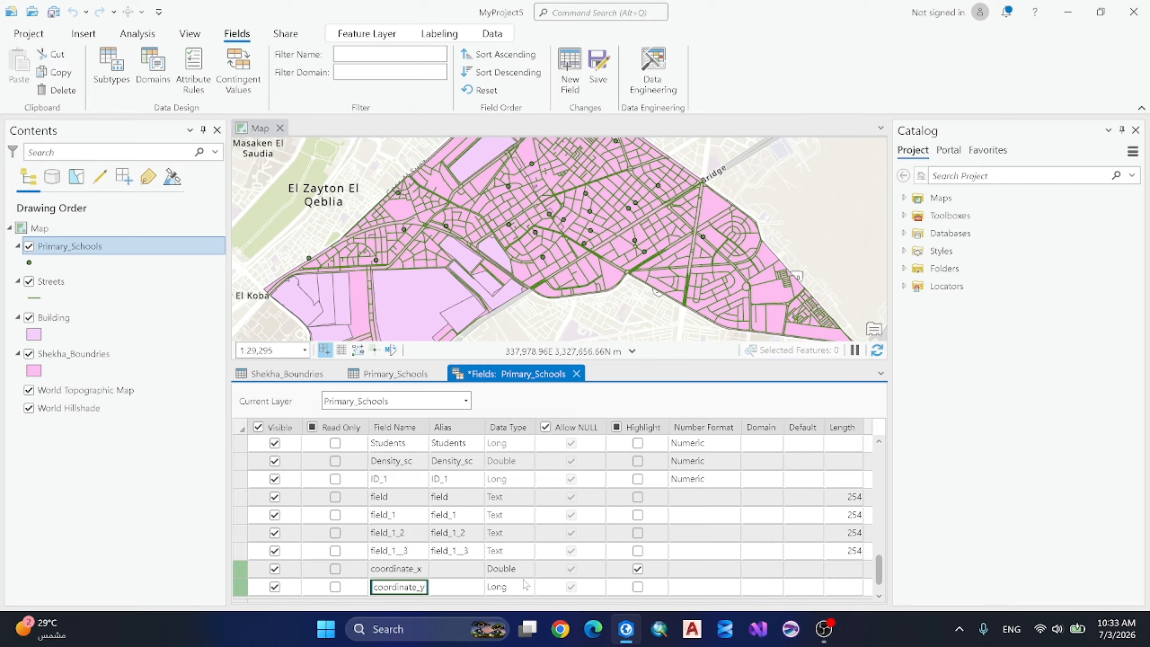
left_click(525, 587)
left_click(507, 494)
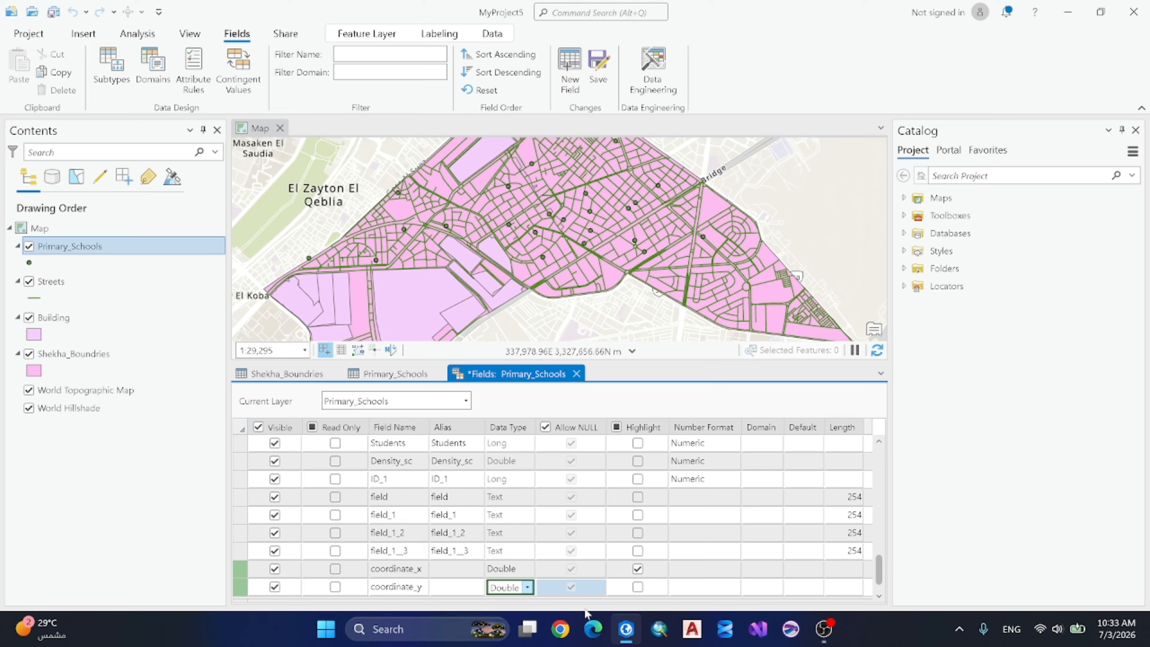
left_click(629, 588)
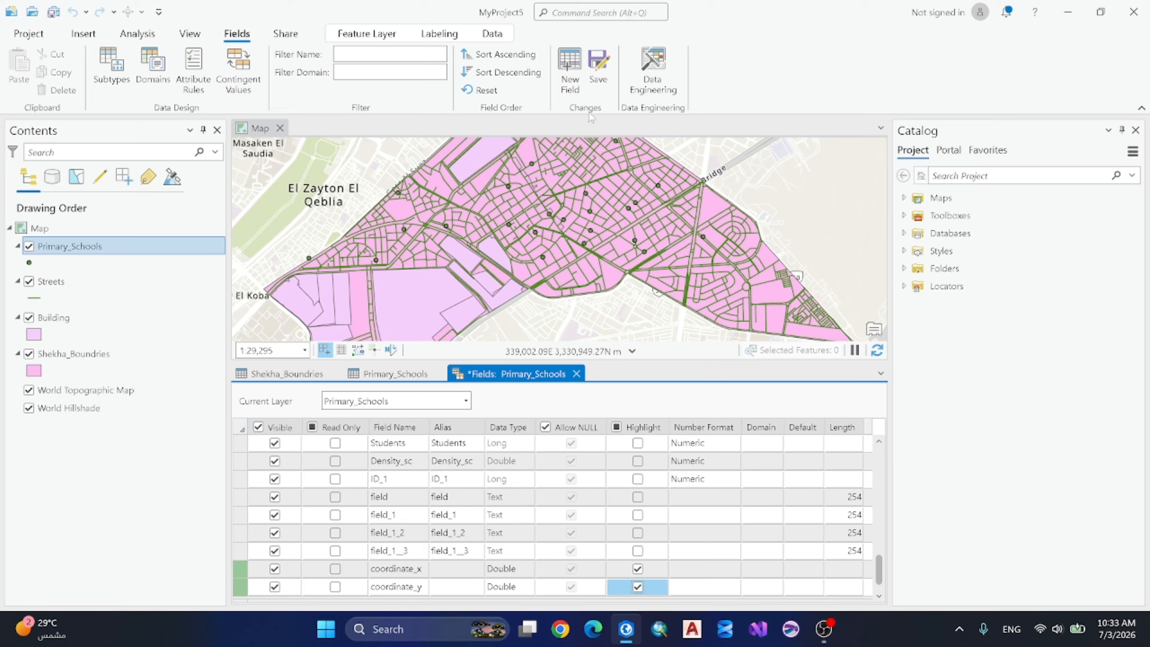
Save the field changes to Primary_Schools, close the Fields view and show the new coordinate columns in the attribute table.
left_click(609, 60)
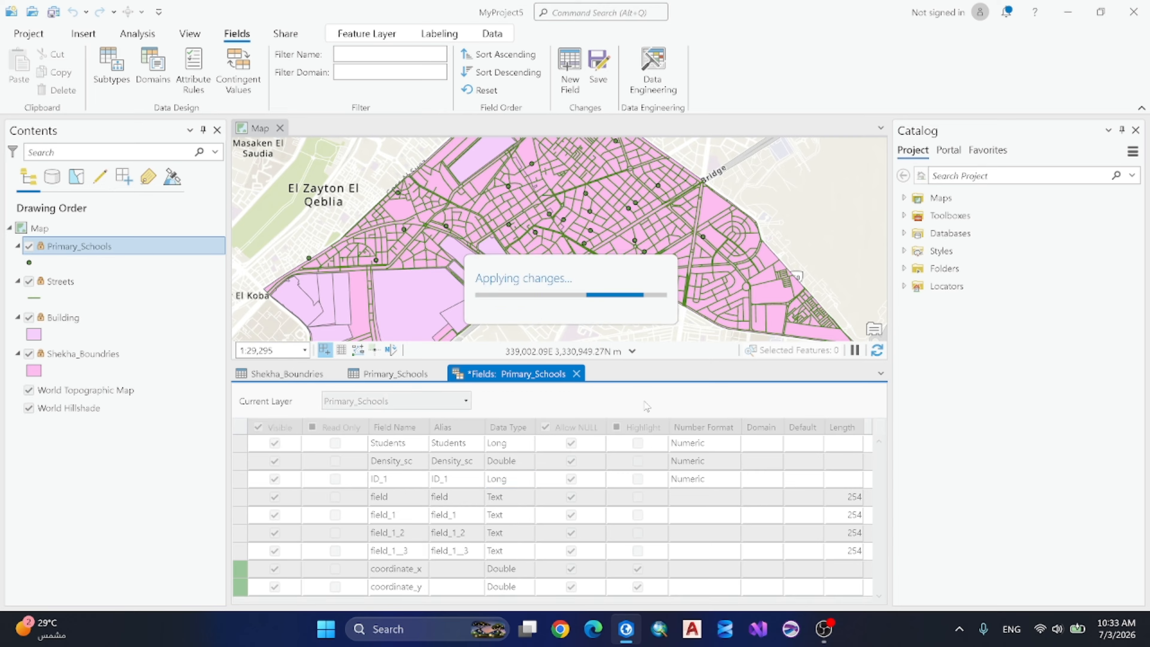
left_click(572, 373)
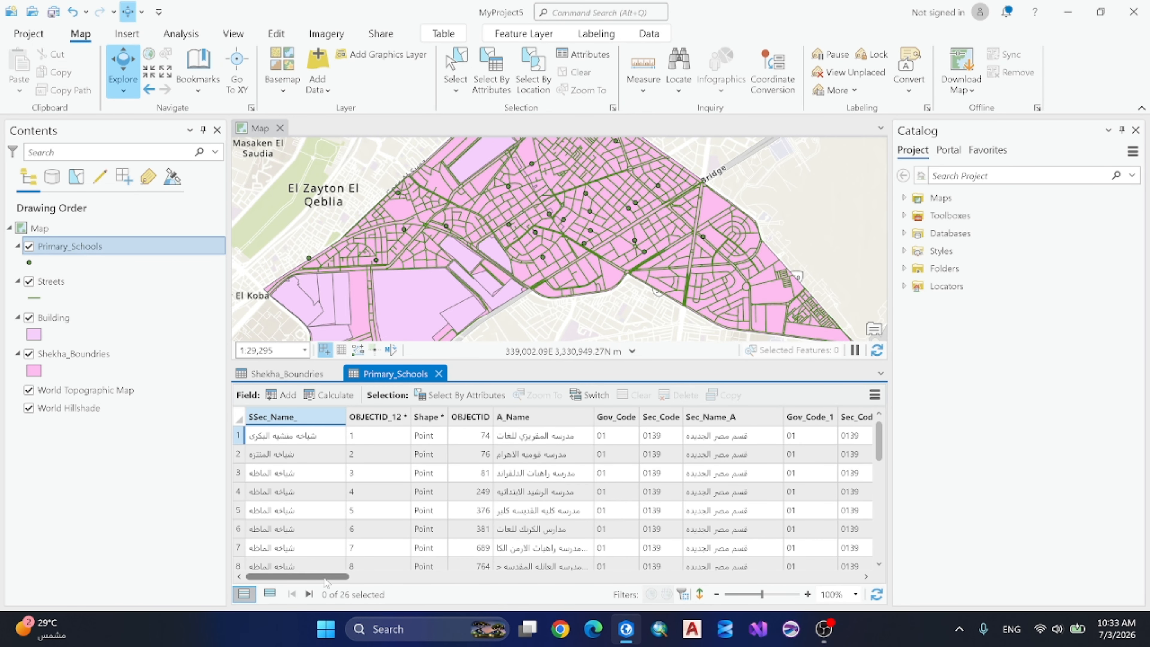
left_click_drag(662, 580, 905, 581)
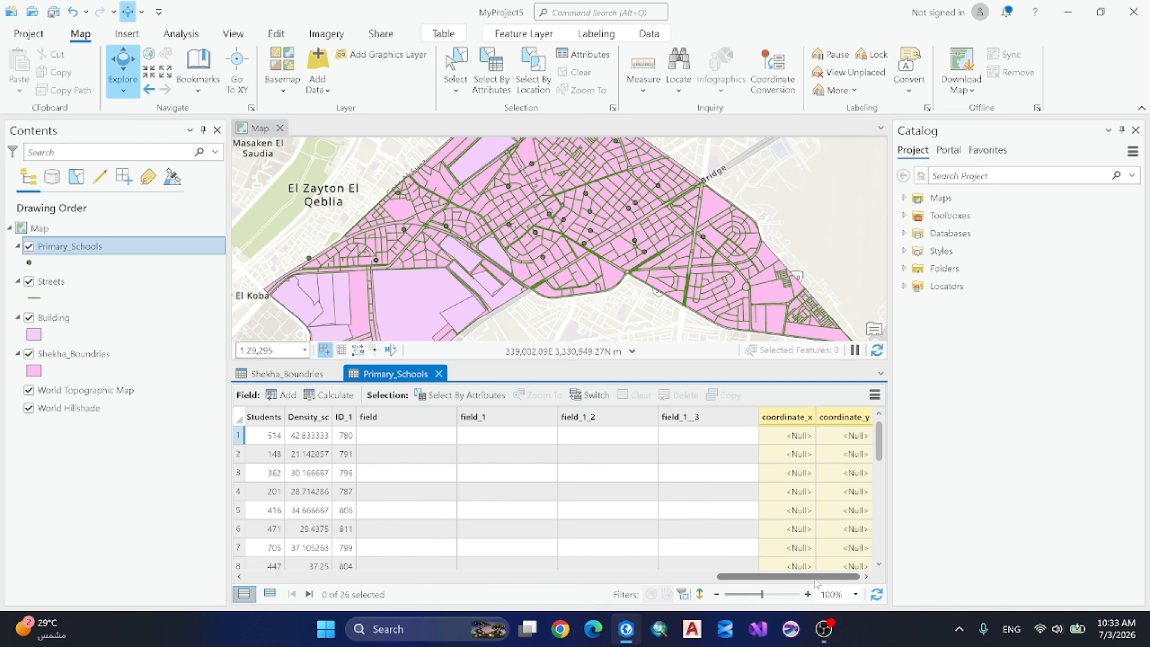
Freeze the SSec_Name_ field in the Primary_Schools table and check how it behaves while the other columns scroll.
left_click_drag(818, 577, 329, 606)
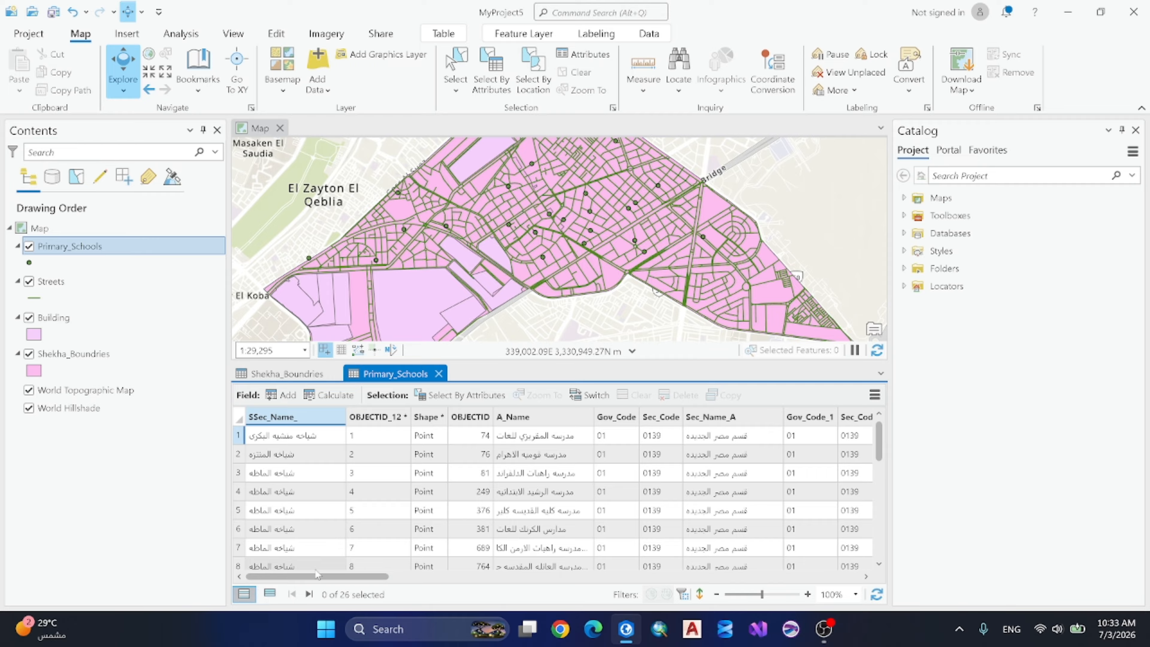
mouse_move(318, 583)
left_mouse_down()
mouse_move(352, 584)
mouse_move(319, 584)
left_mouse_up()
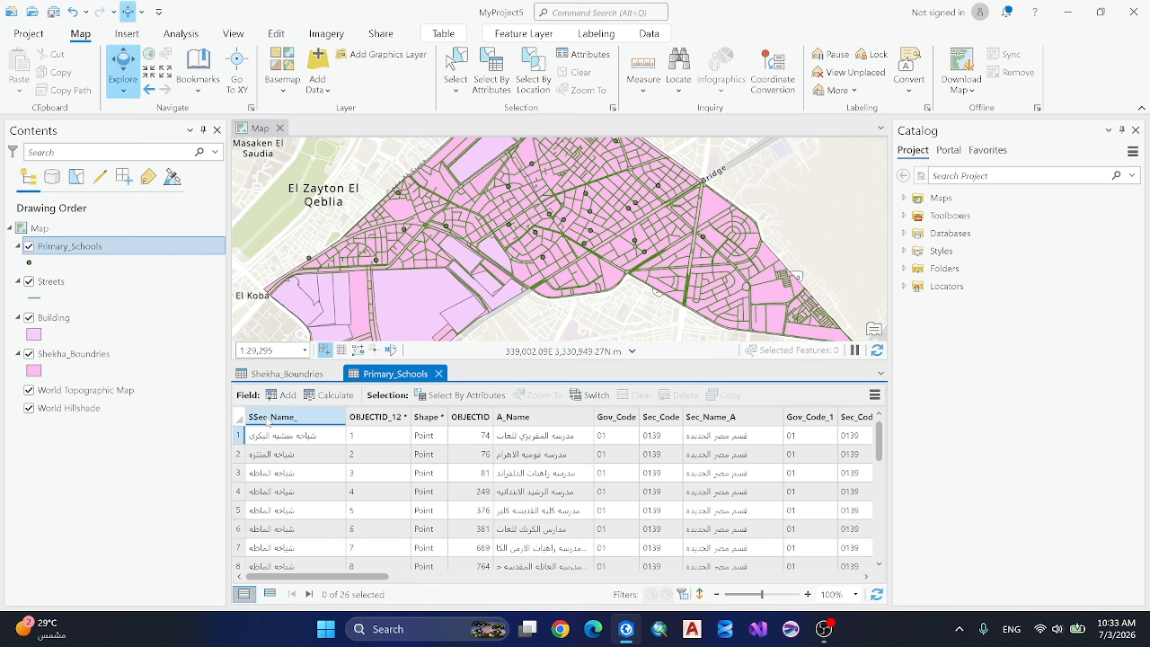
right_click(289, 420)
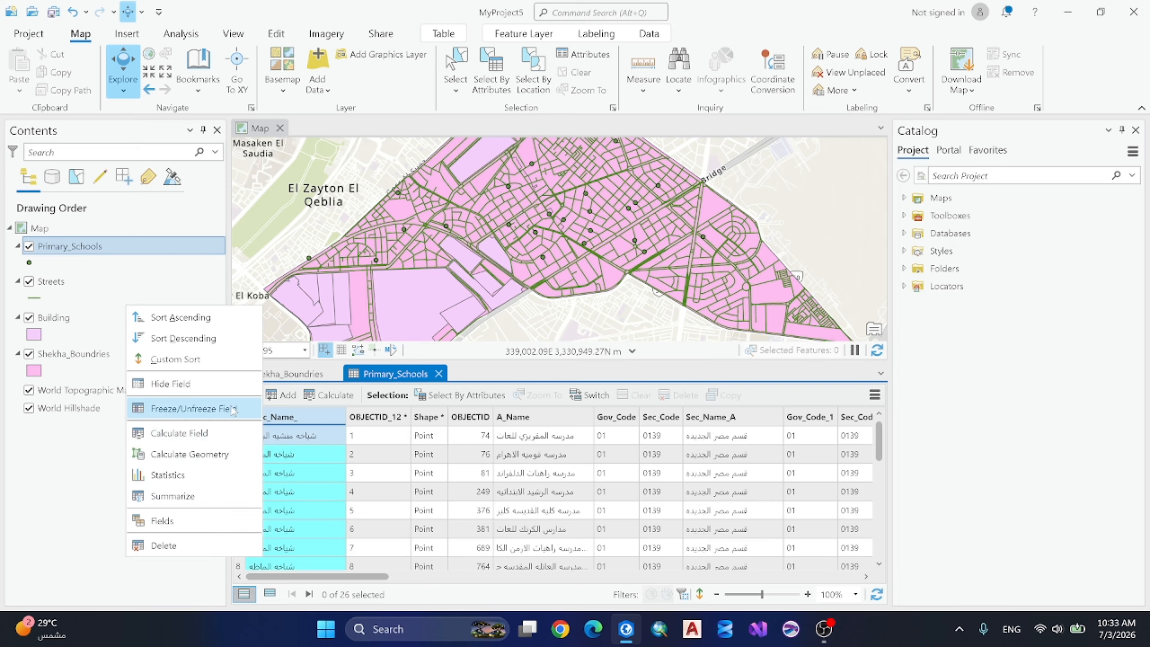
left_click(195, 408)
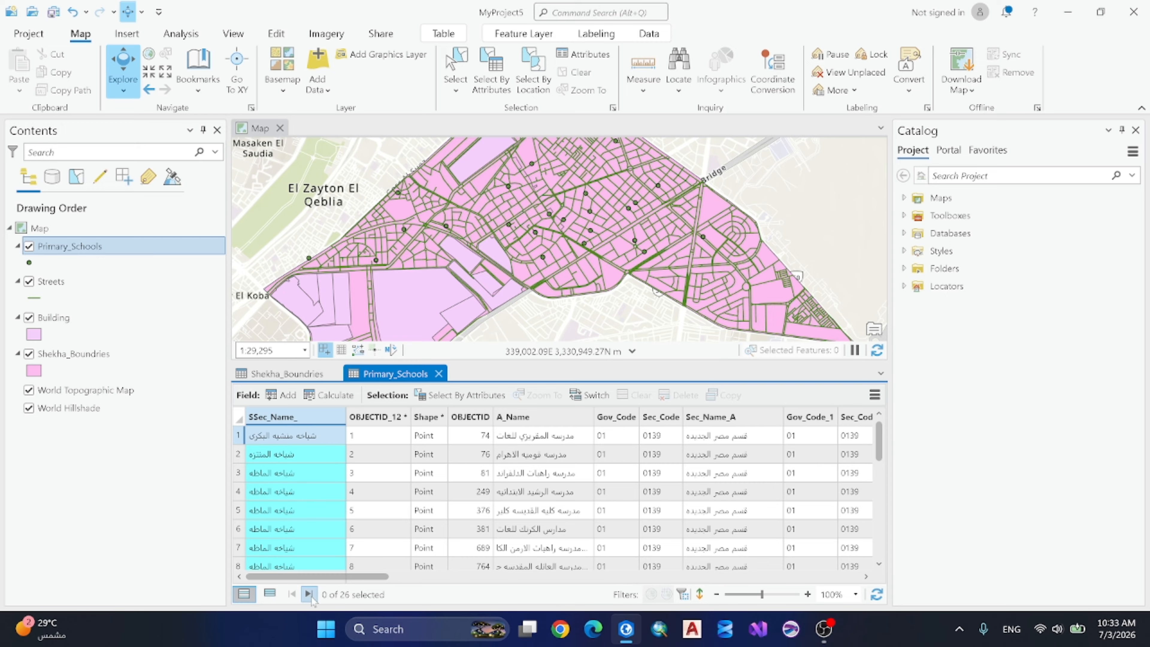
left_click_drag(337, 576, 420, 584)
left_click(390, 513)
left_click(343, 491)
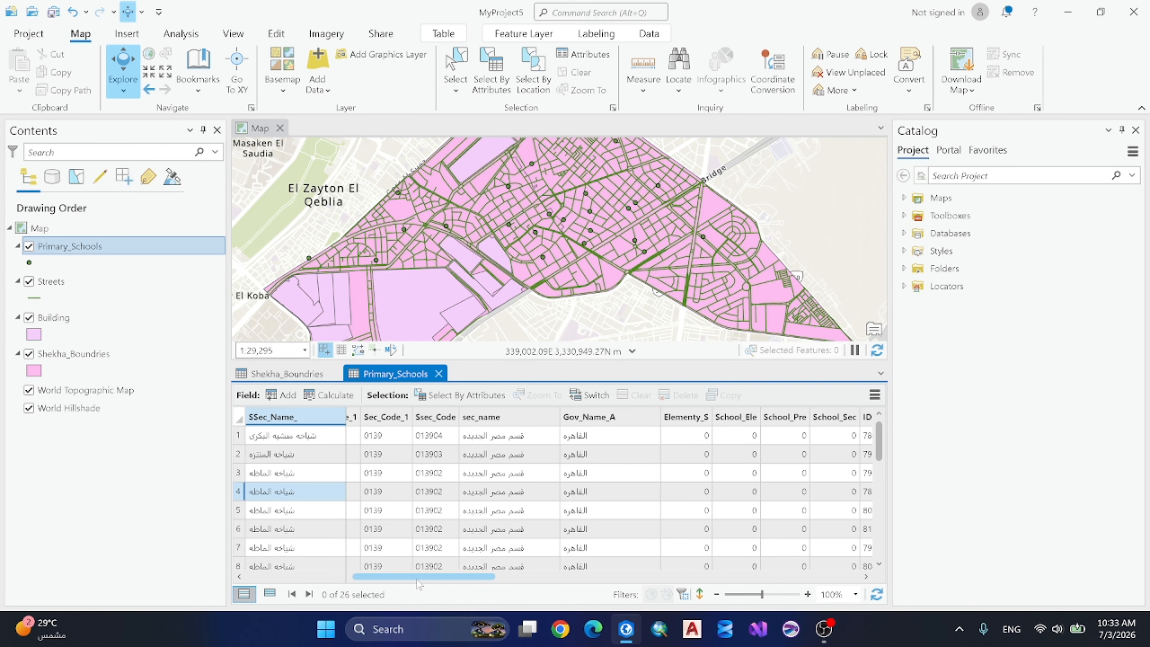
left_click(382, 494)
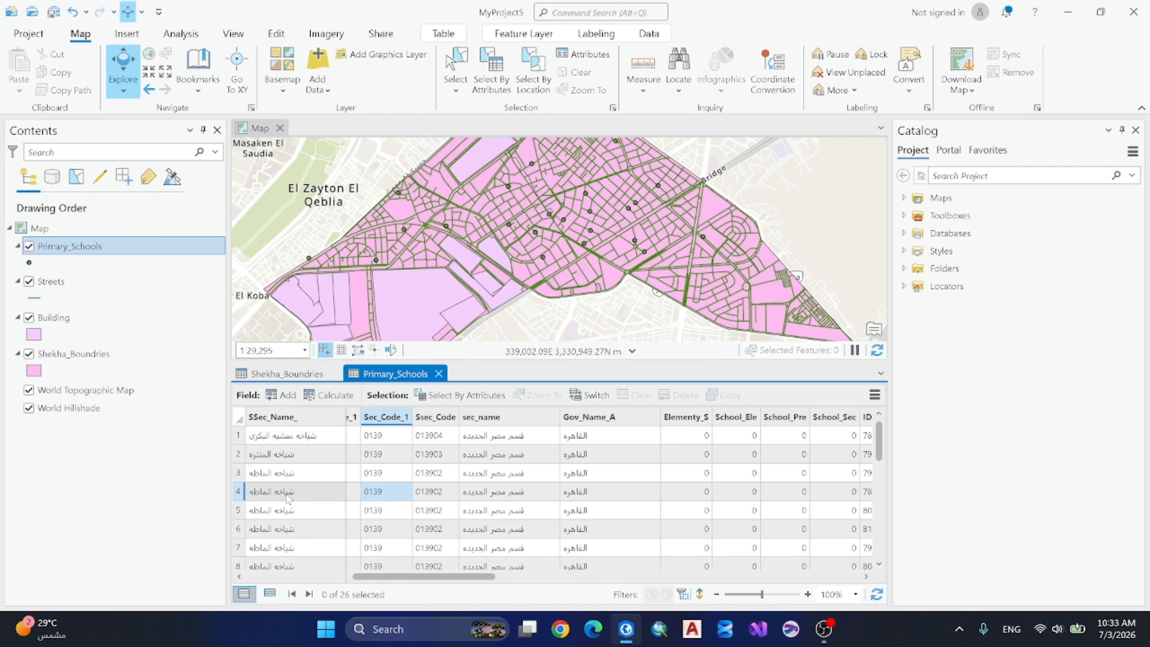
left_click(388, 455)
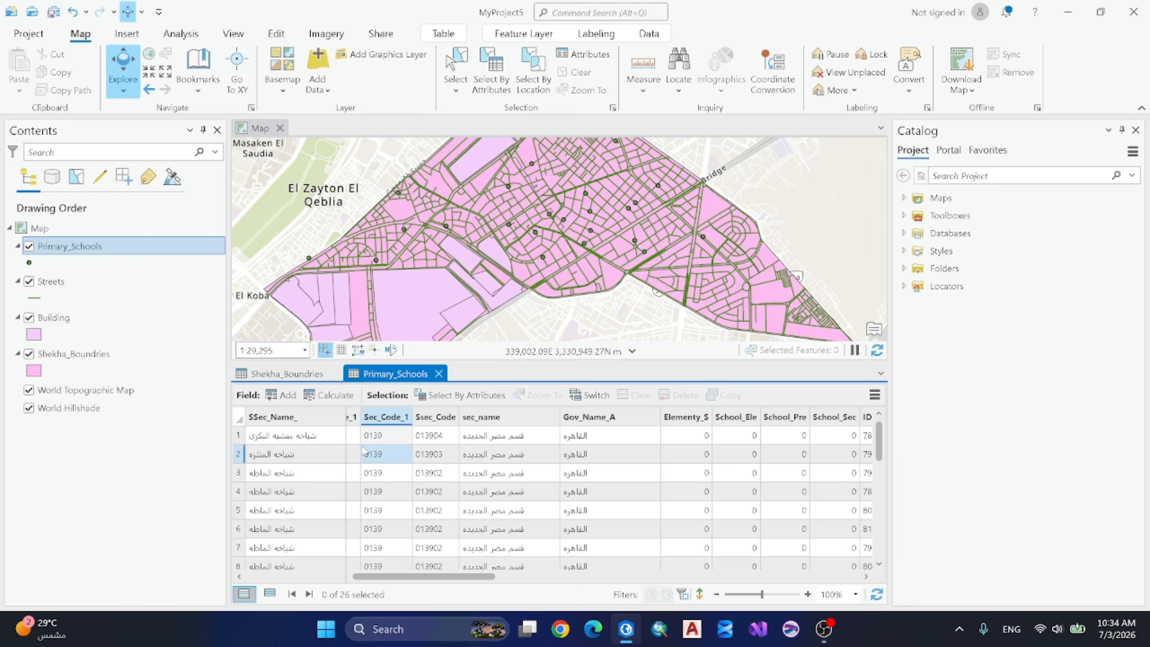
Unfreeze the SSec_Name_ field in the Primary_Schools table.
left_click_drag(410, 576, 376, 576)
left_click(285, 566)
right_click(304, 421)
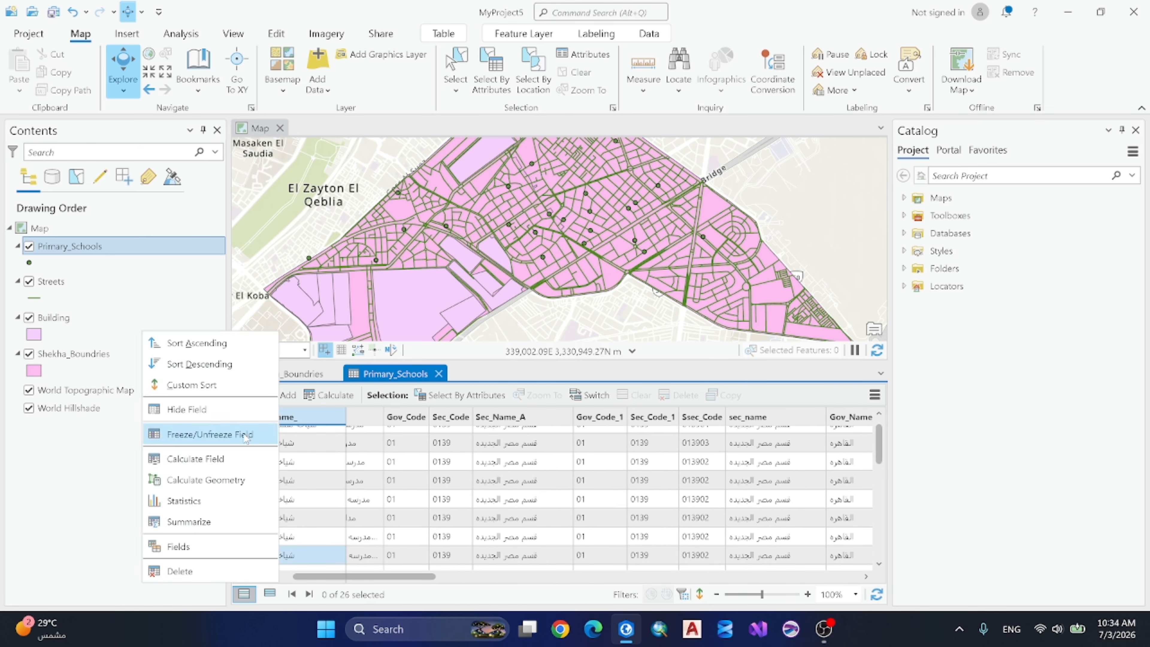
left_click(237, 441)
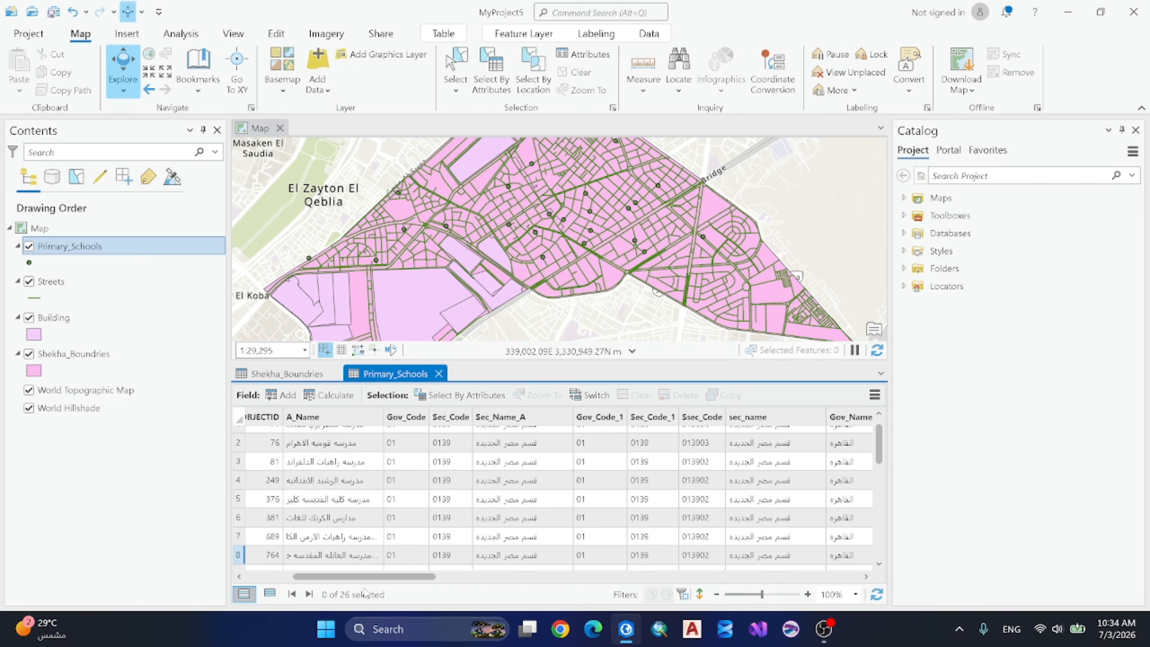
Open Calculate Geometry for coordinate_x, remove the prefilled geometry attribute rows and choose Primary_Schools as the input features.
left_click_drag(362, 577, 786, 576)
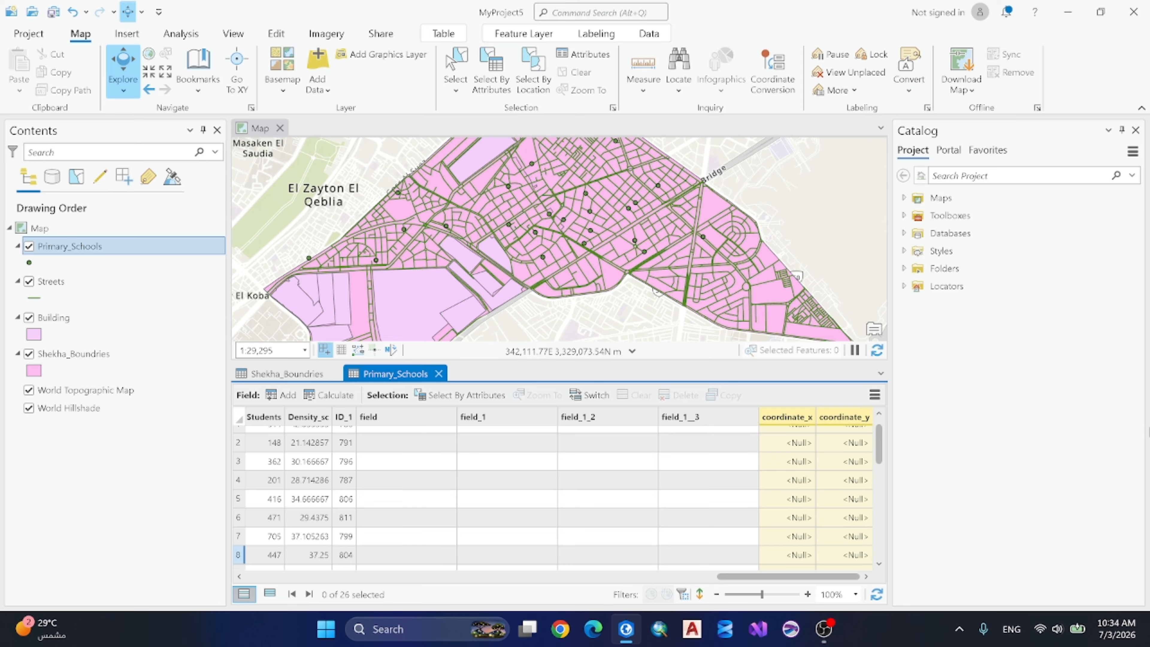
right_click(779, 418)
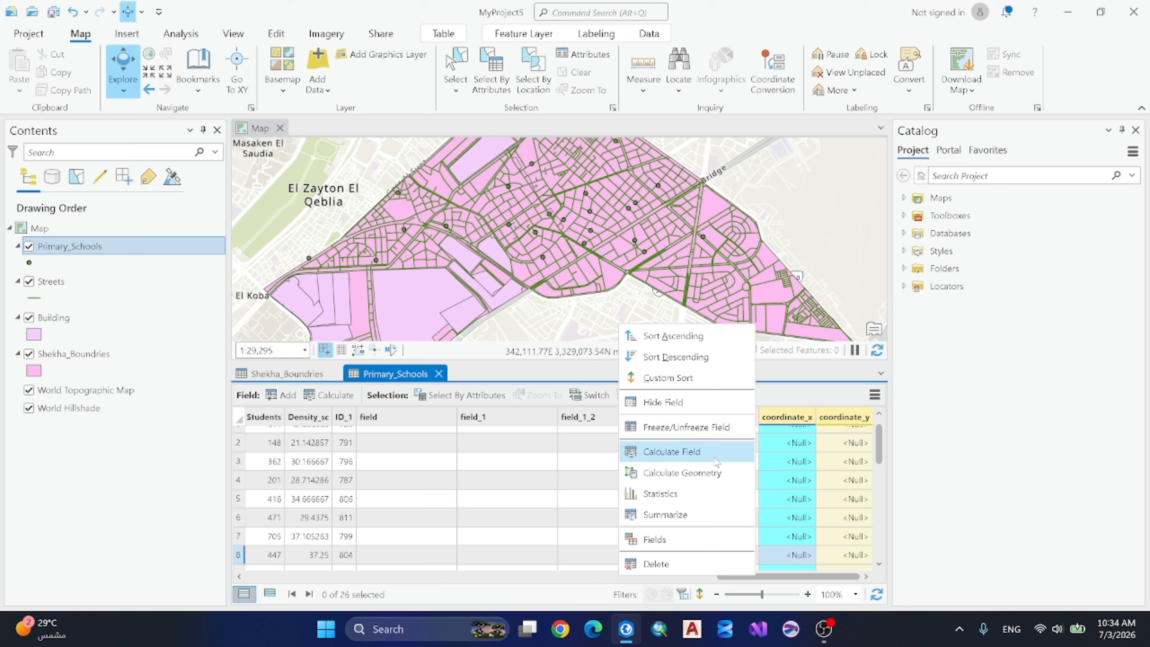
left_click(674, 472)
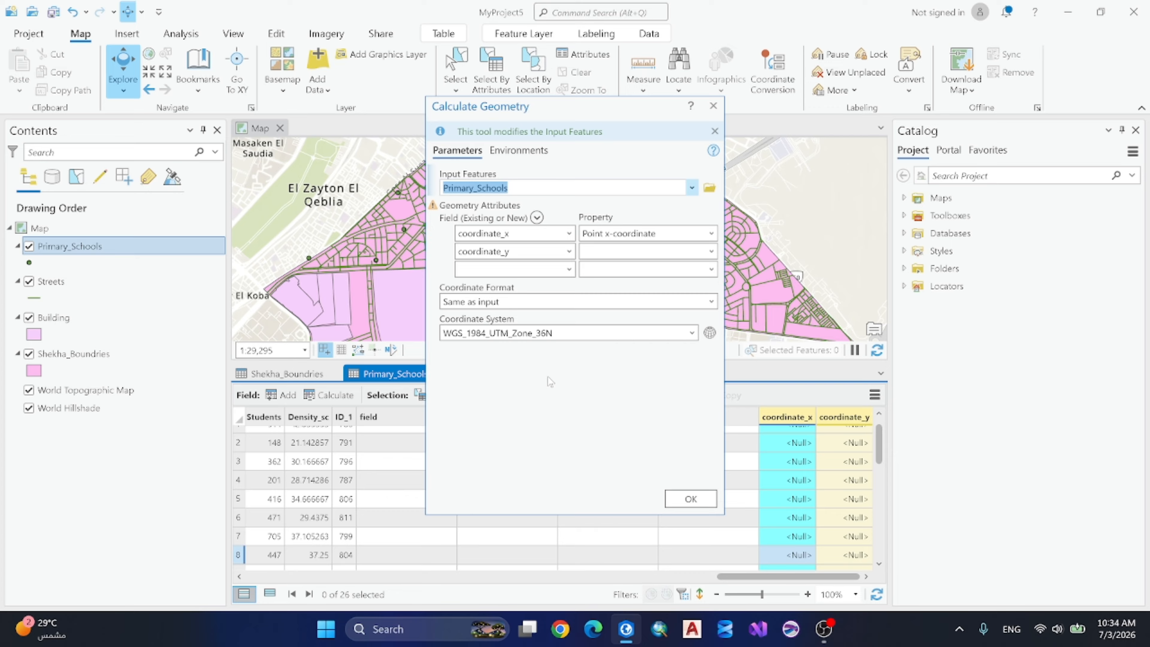
left_click(569, 251)
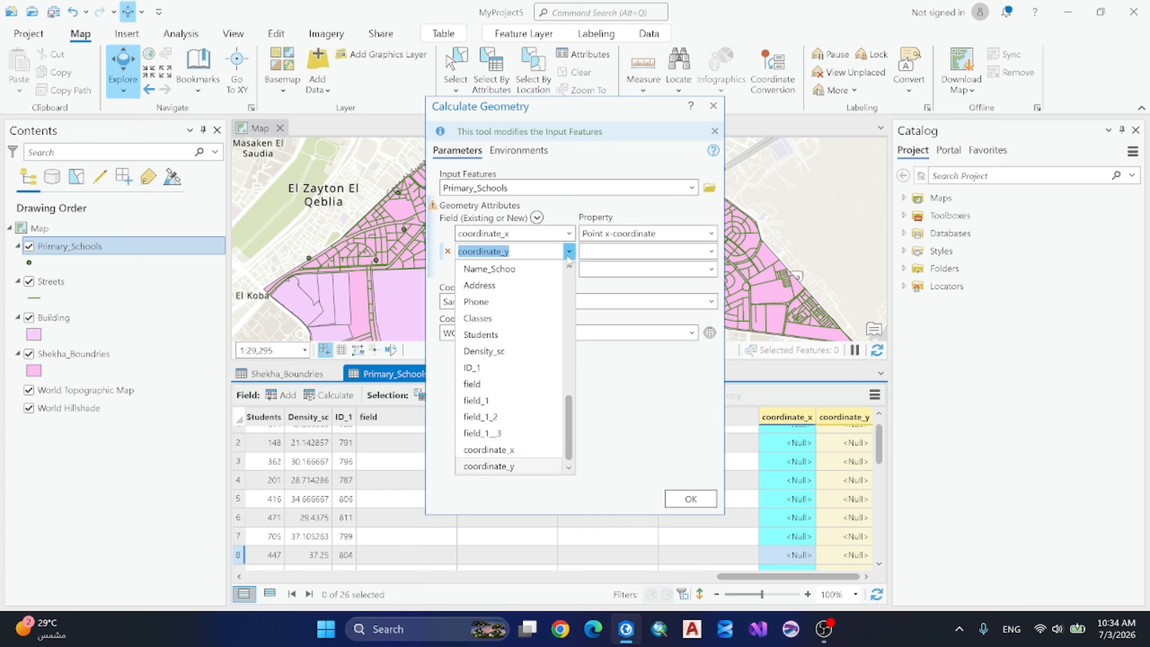
left_click(447, 251)
left_click(448, 233)
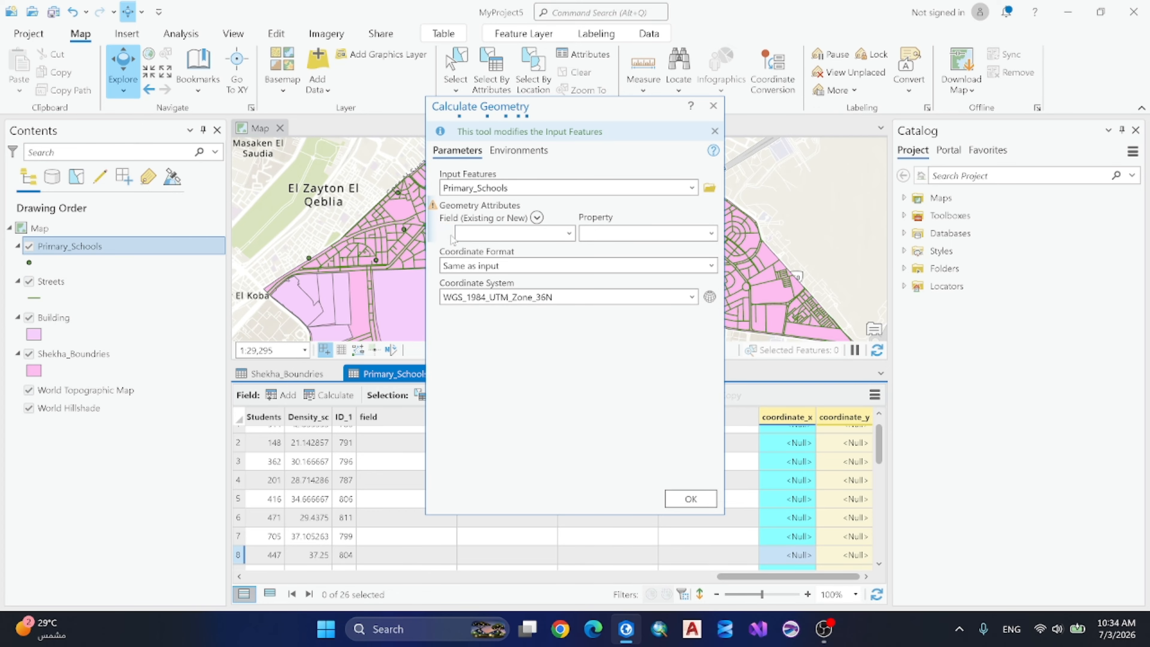
left_click(691, 188)
left_click(549, 209)
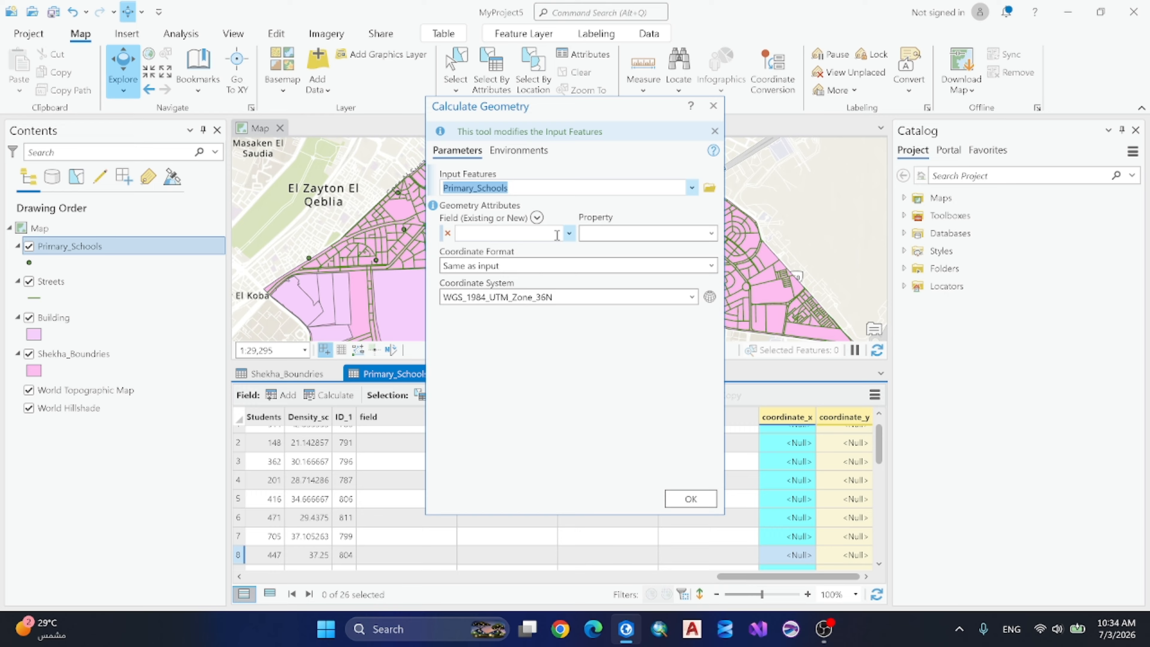
Add coordinate_x as a geometry attribute and assign it the Point x-coordinate property.
left_click(568, 232)
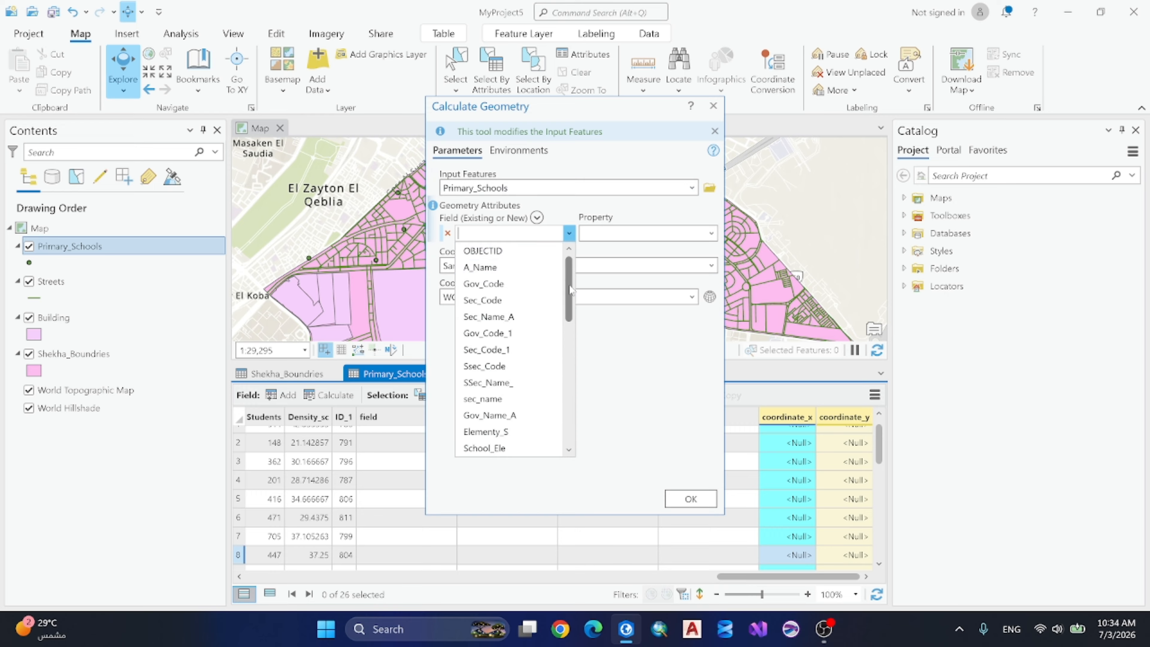
left_click_drag(570, 289, 569, 414)
left_click(498, 431)
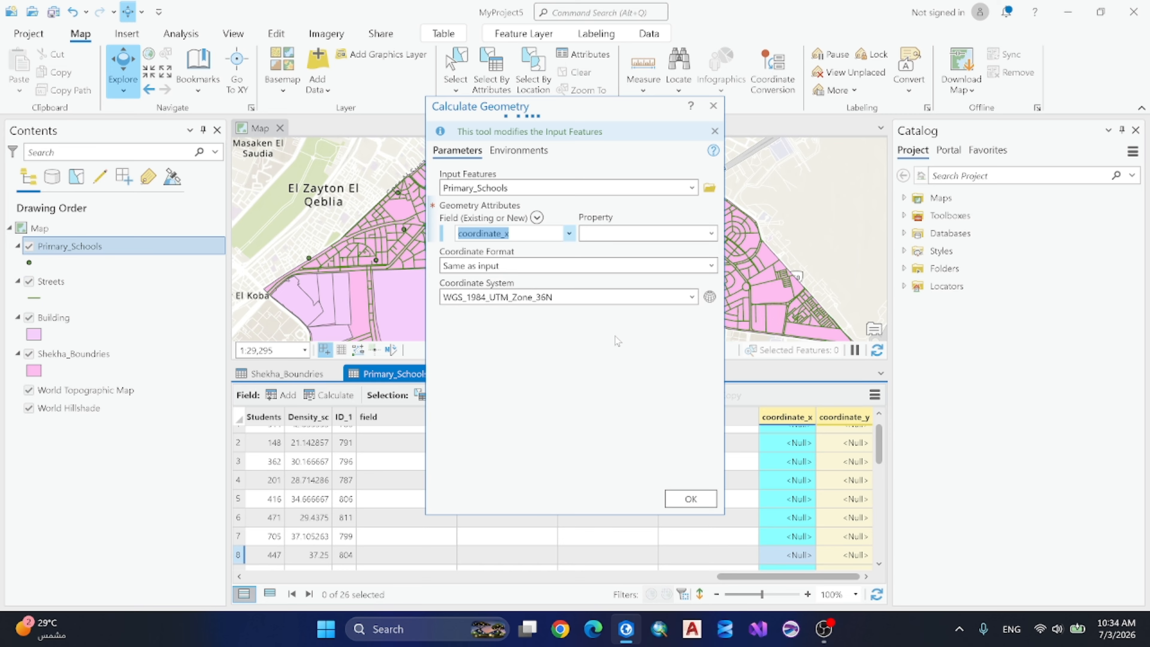
left_click(711, 232)
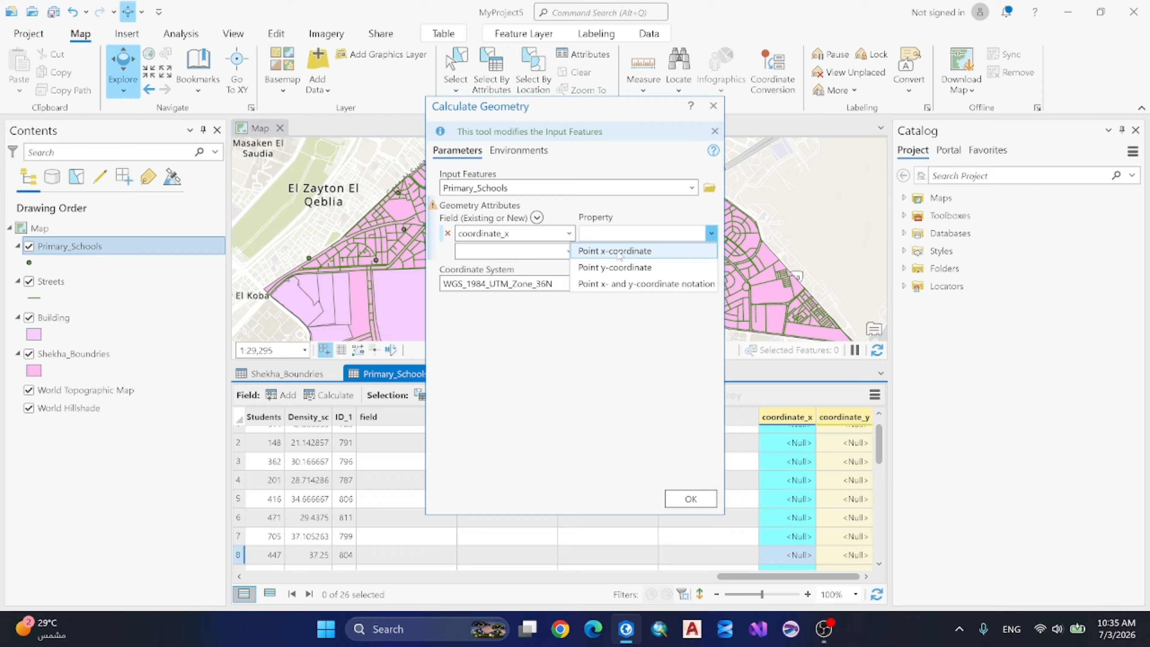
left_click(634, 283)
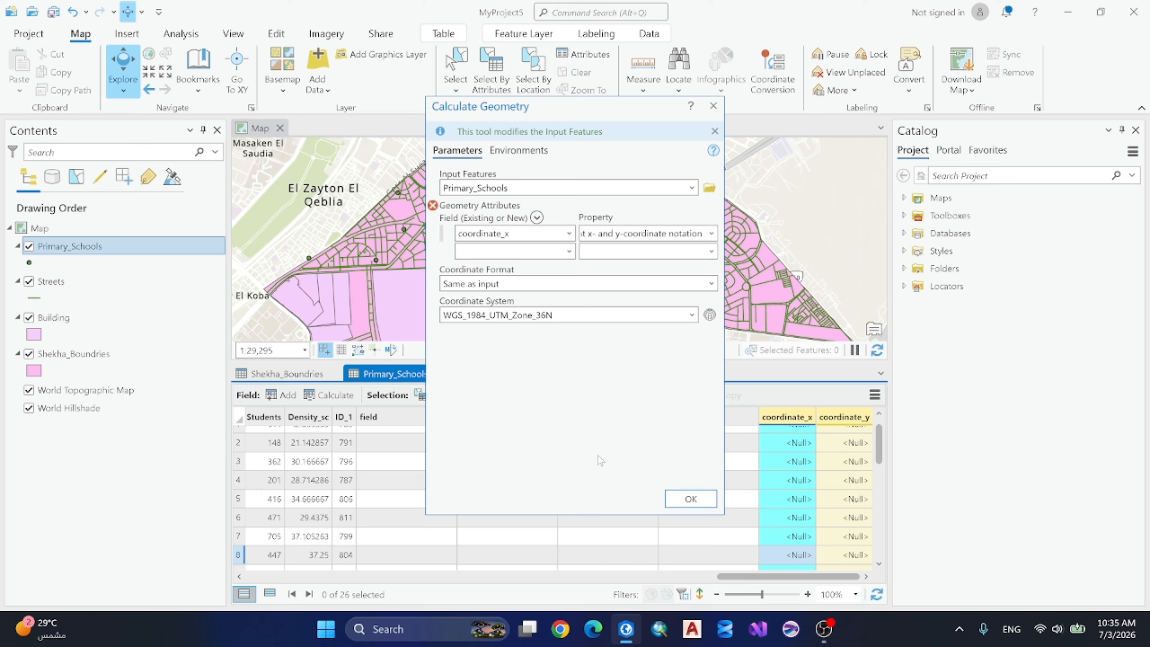
left_click(711, 234)
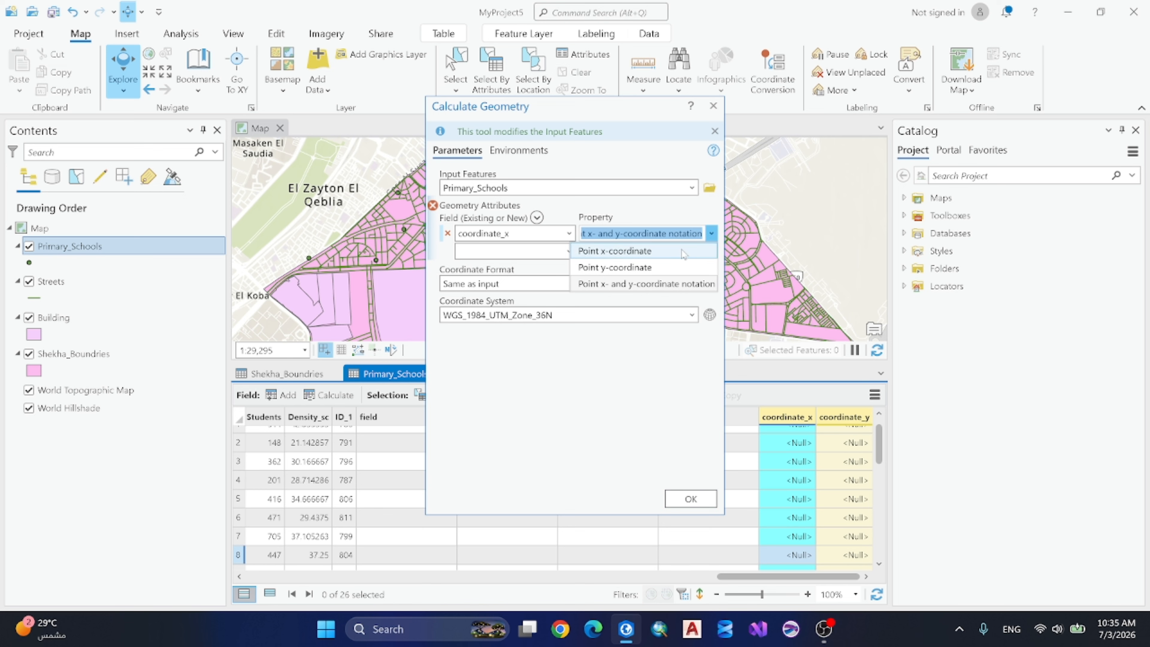
left_click(615, 250)
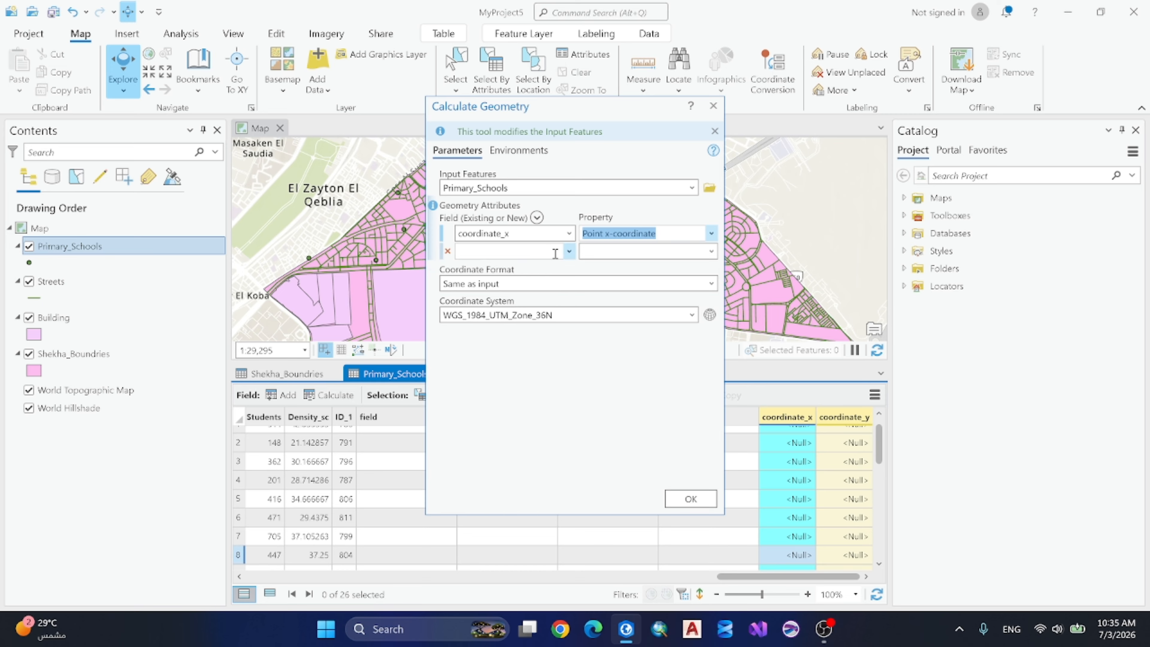
Add coordinate_y as a second geometry attribute with the Point y-coordinate property.
left_click(569, 251)
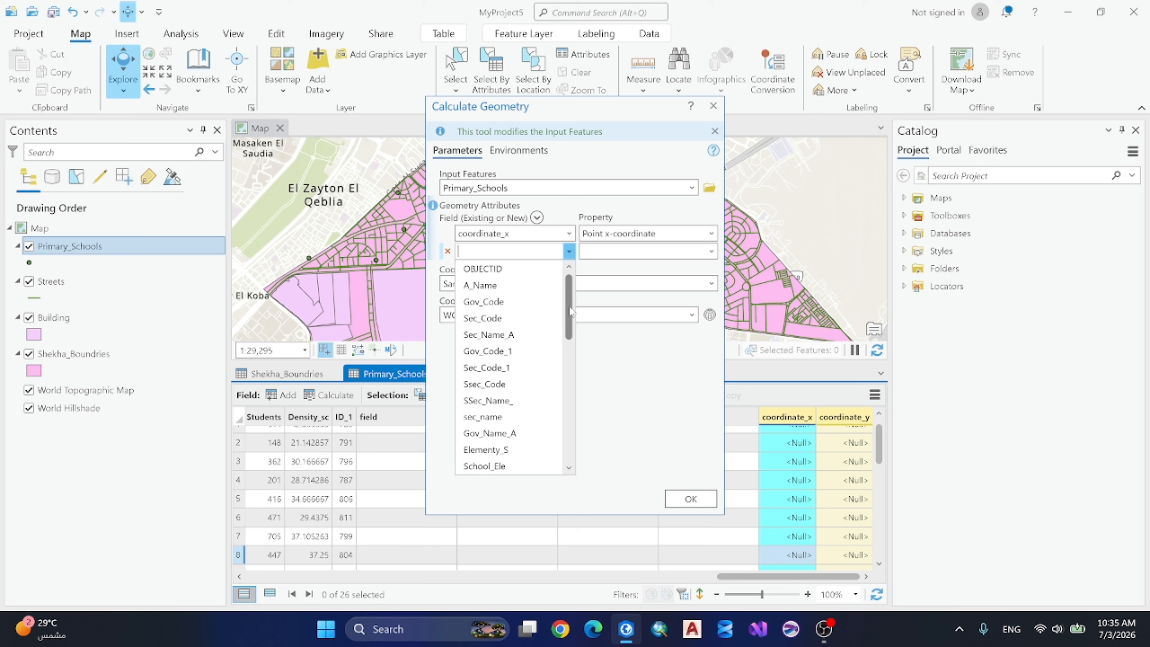
scroll(568, 317, "down", 5)
left_click(529, 463)
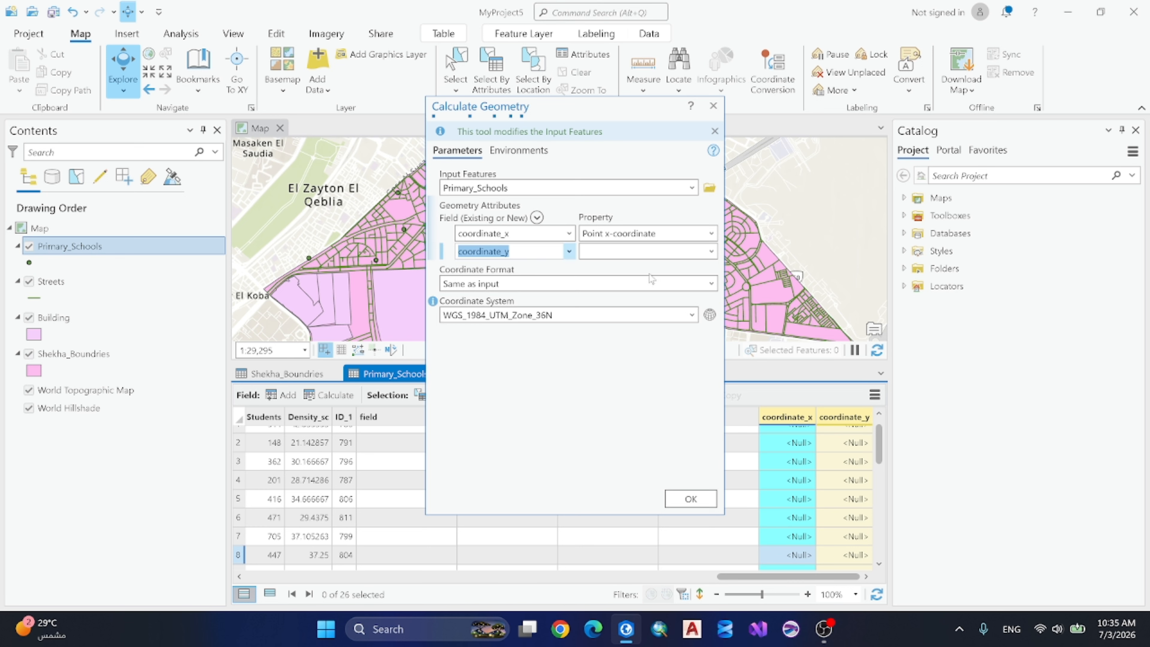
left_click(647, 251)
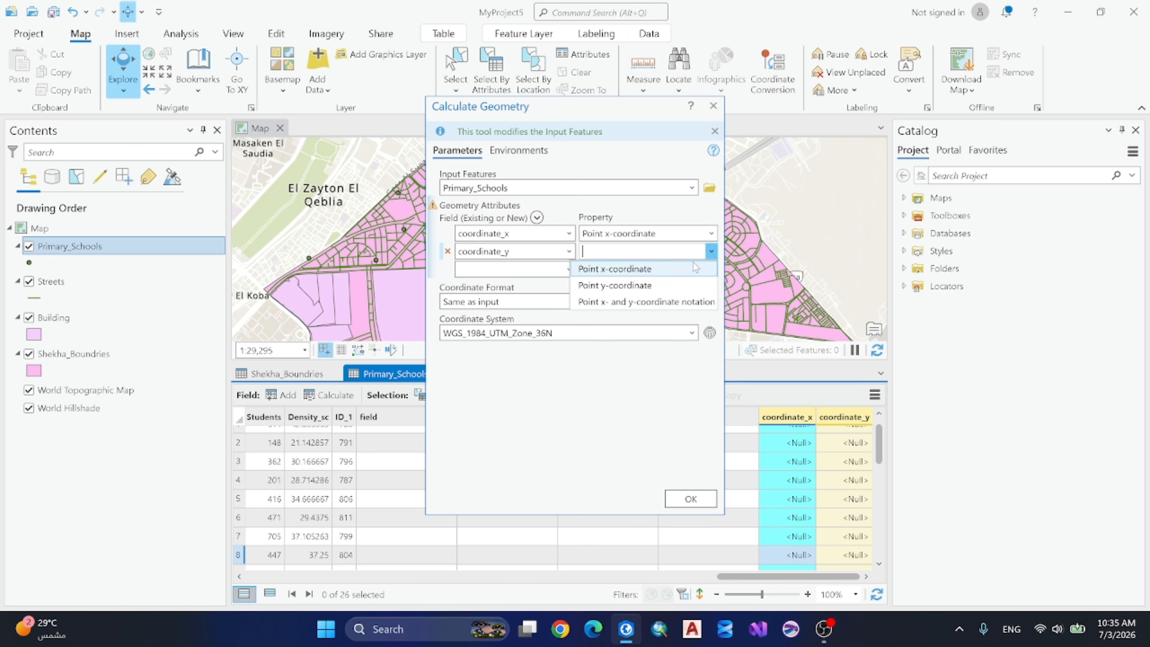
left_click(660, 287)
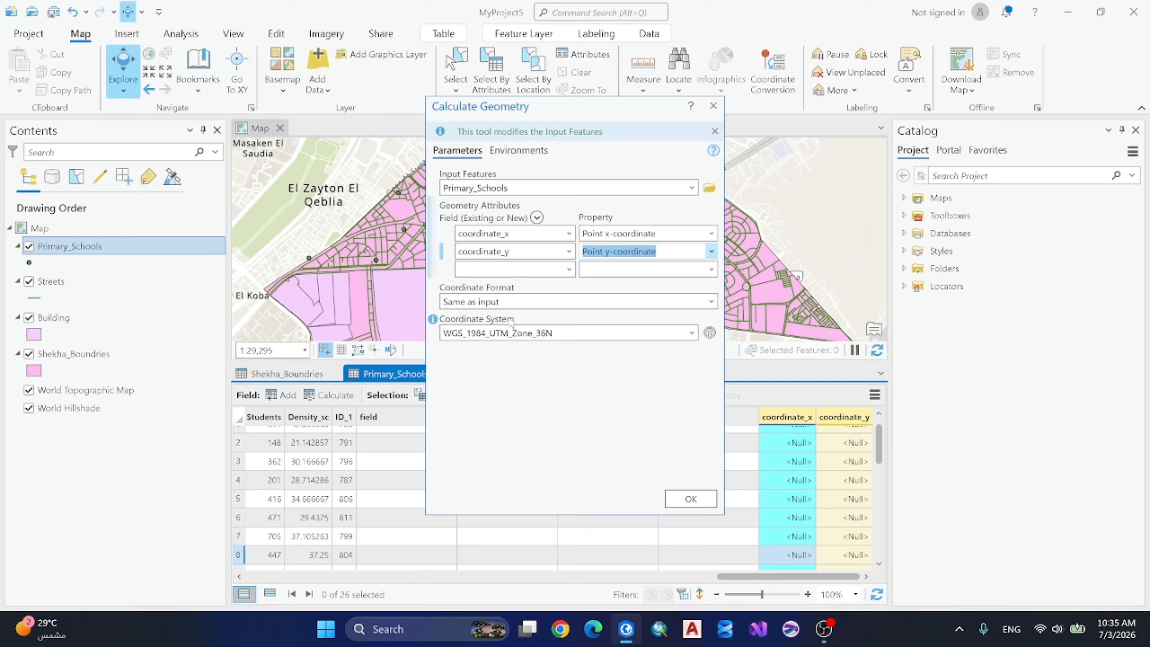
Set the coordinate system to that of Primary_Schools (WGS_1984_UTM_Zone_36N), run Calculate Geometry and review the filled coordinate columns.
left_click(693, 333)
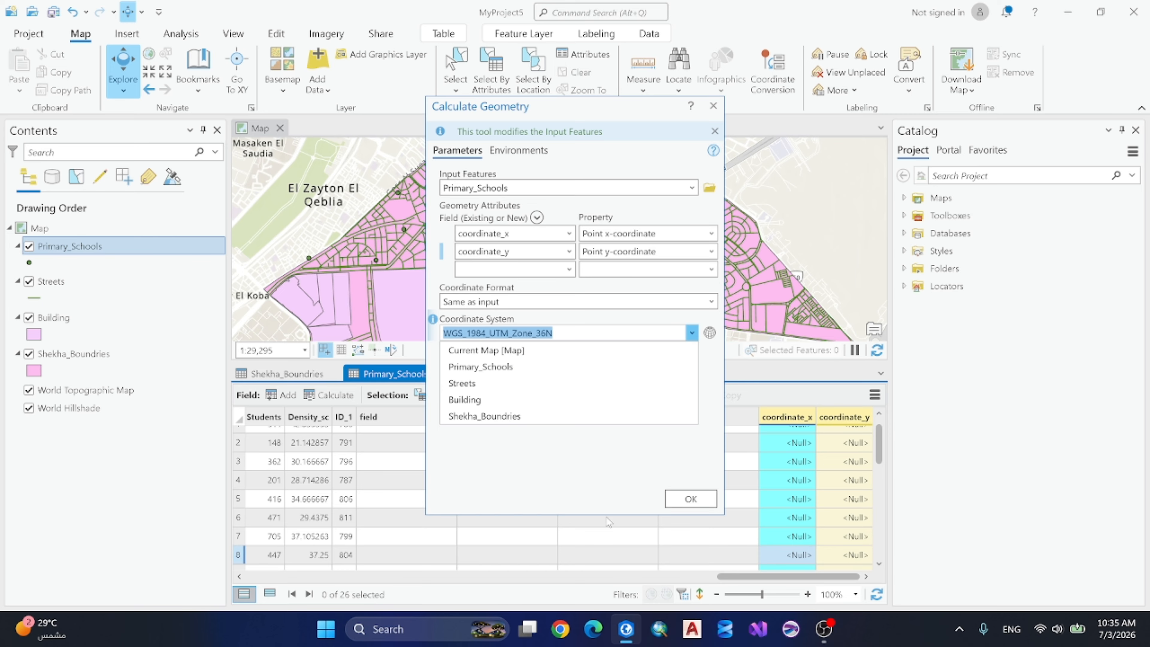
left_click(693, 333)
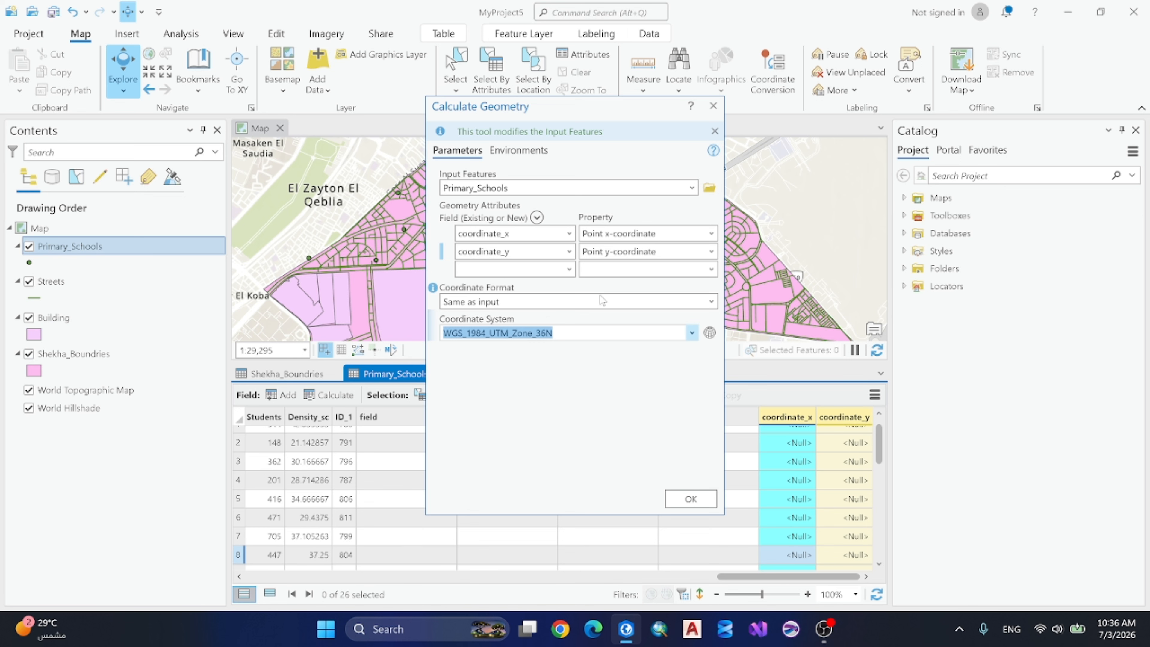
left_click(691, 333)
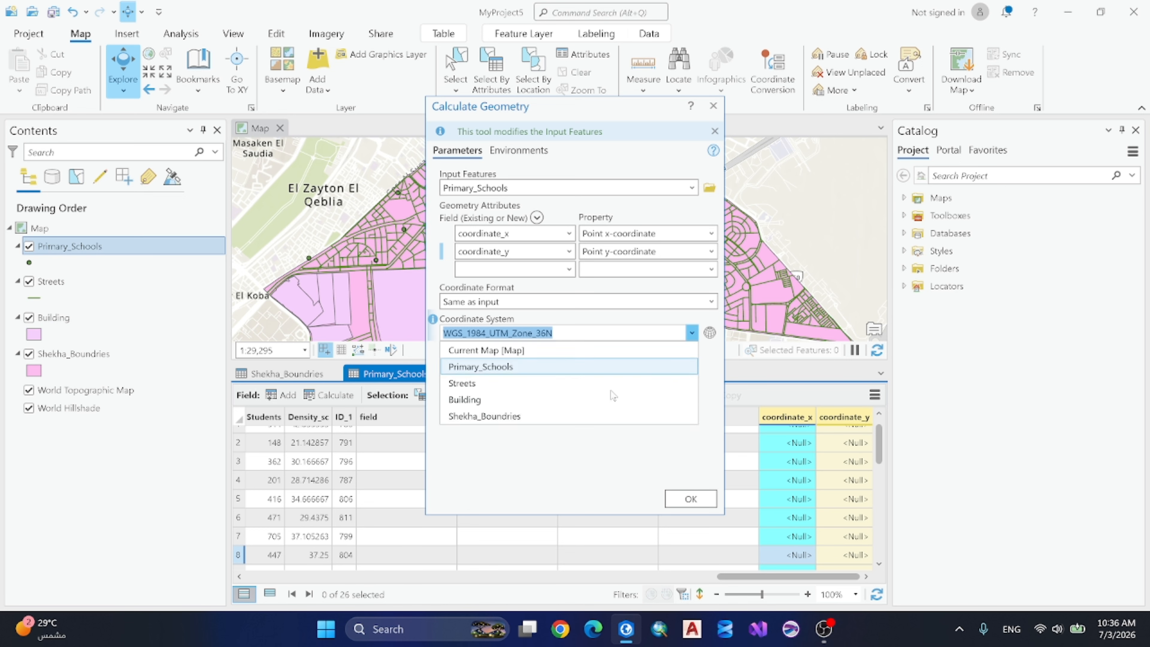
left_click(528, 367)
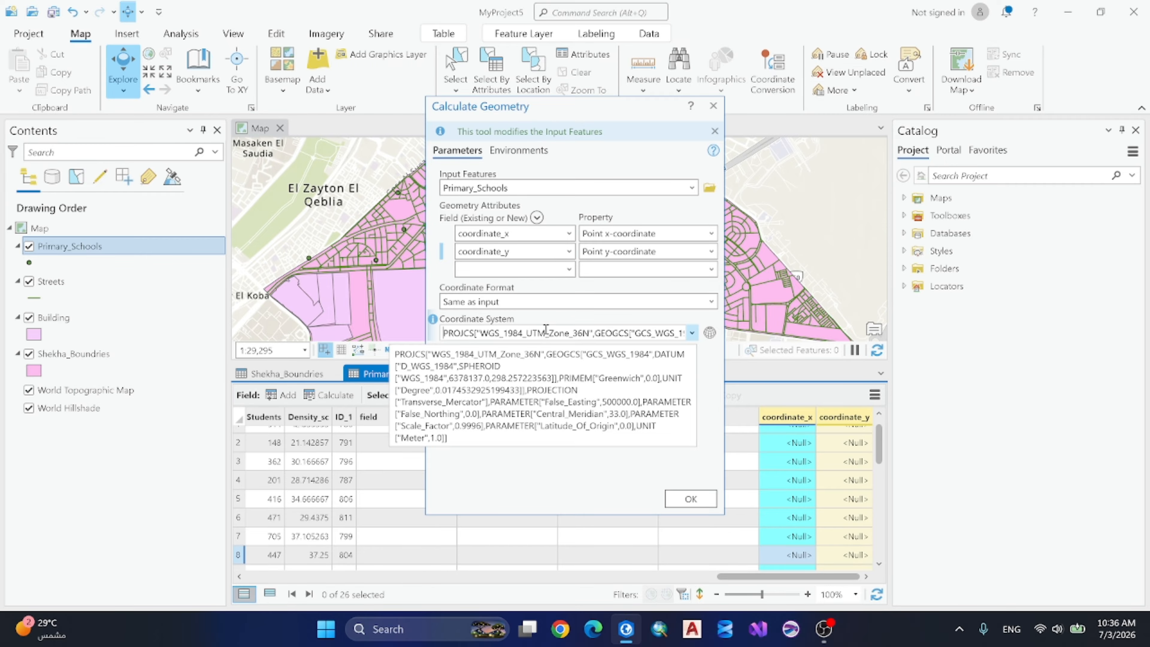
left_click_drag(545, 333, 592, 335)
left_click(586, 365)
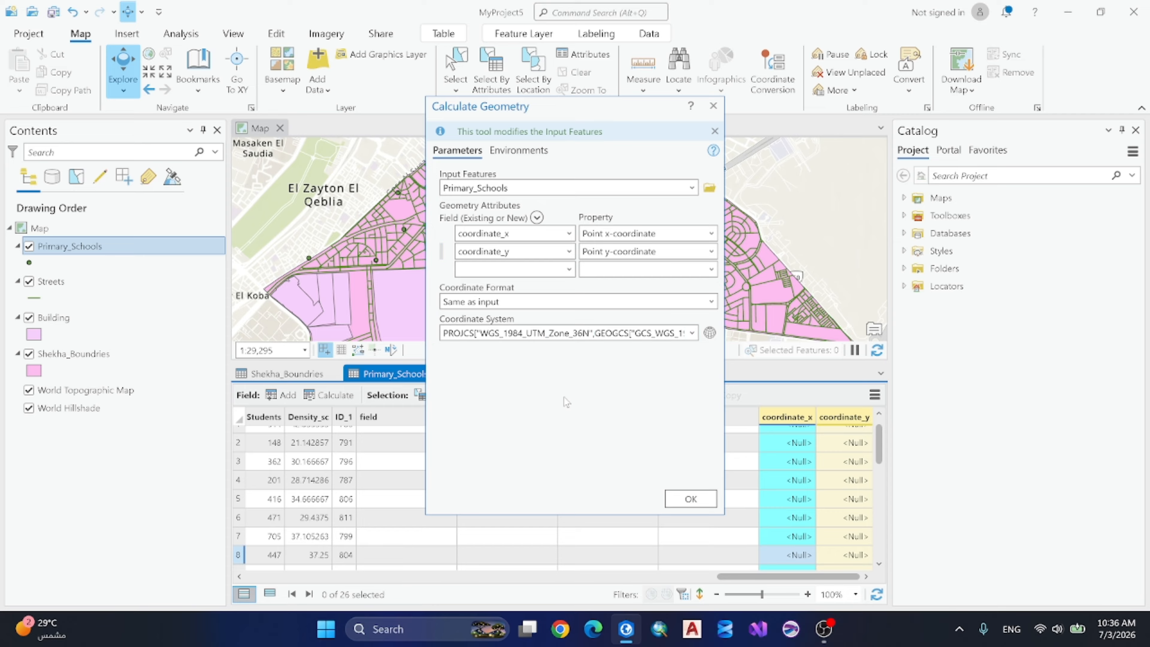
left_click(689, 498)
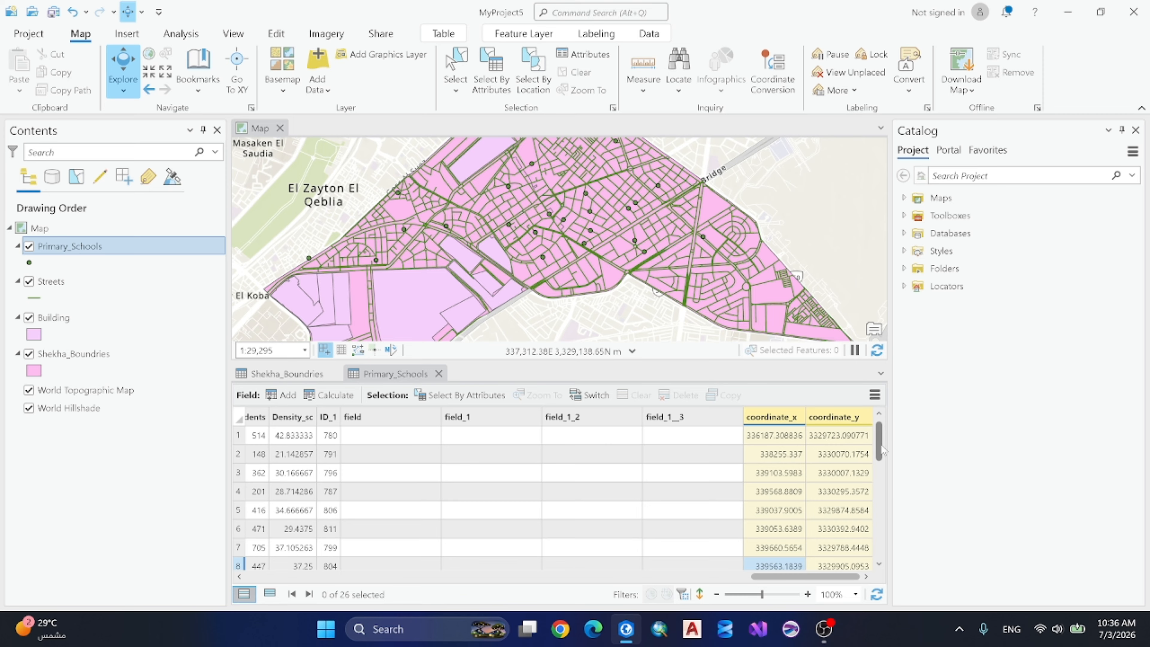
scroll(885, 476, "down", 1)
left_click_drag(883, 472, 853, 408)
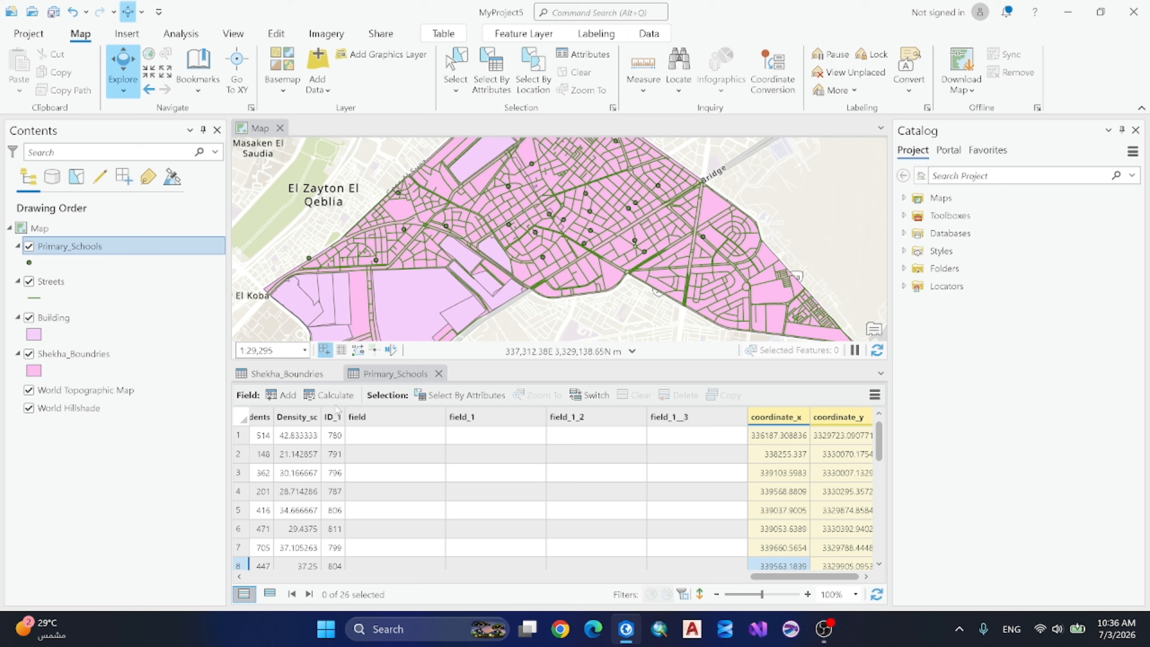
right_click(773, 419)
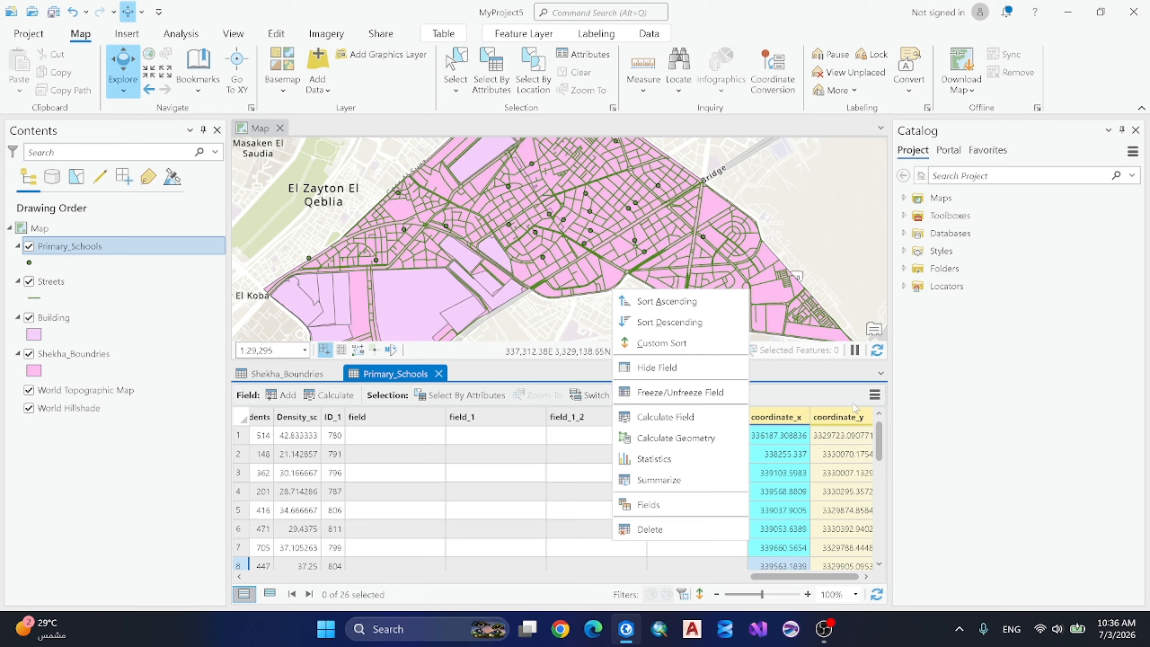
left_click(820, 393)
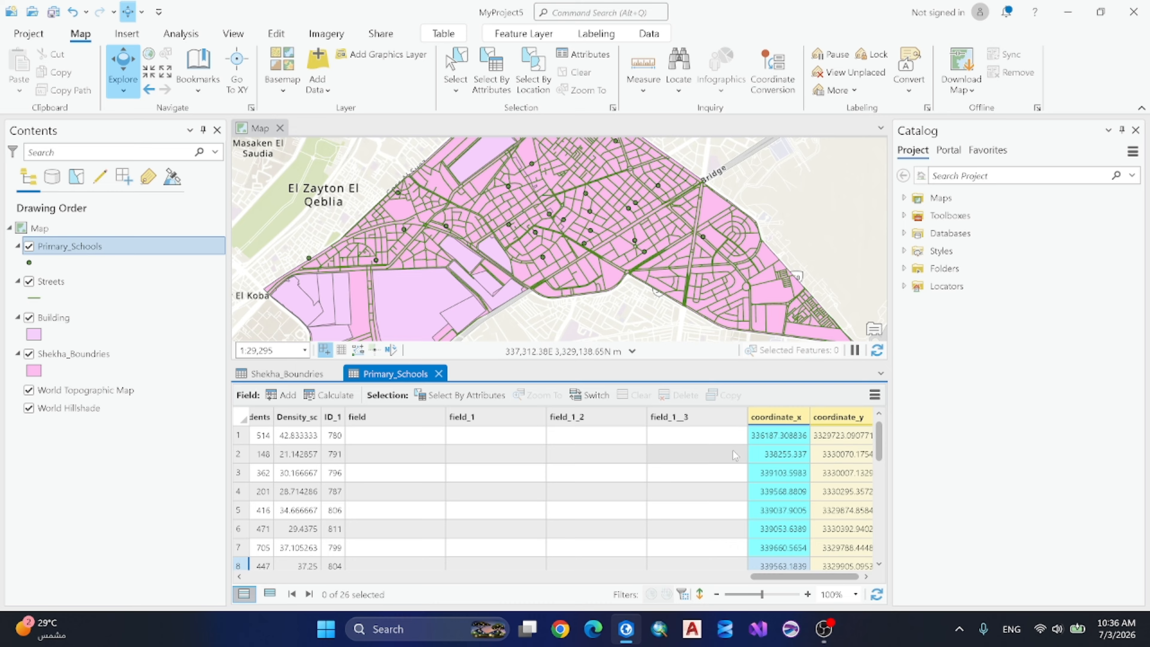
Open the Building layer's attribute table and add a new field named area.
left_click(101, 320)
right_click(102, 318)
left_click(195, 79)
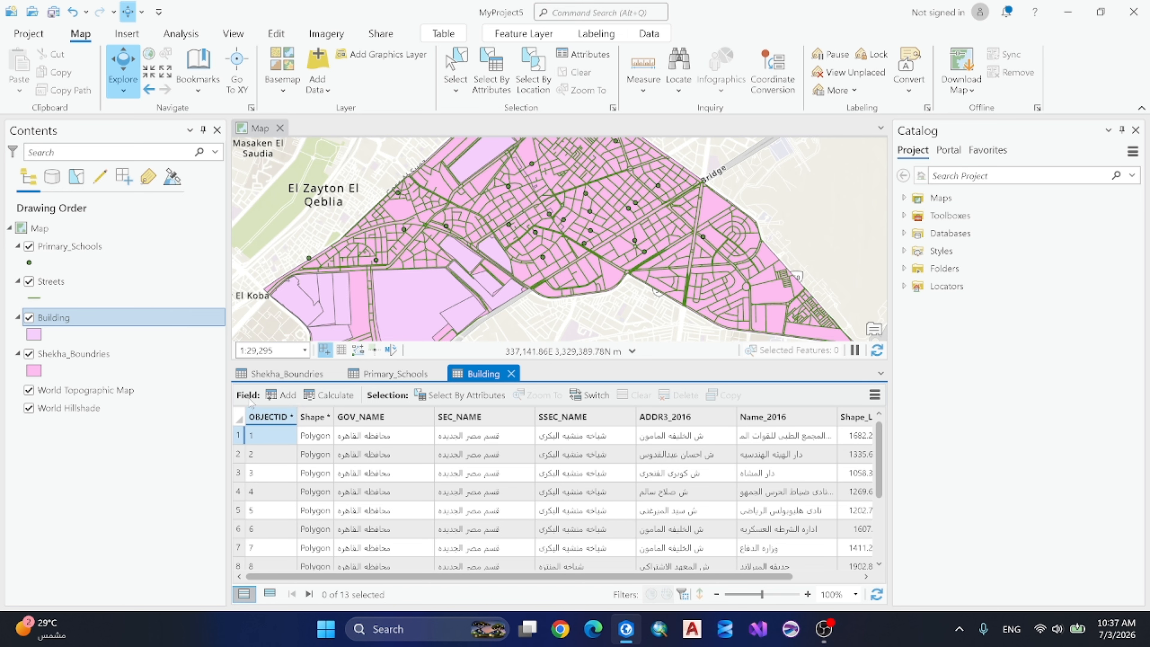
left_click(281, 395)
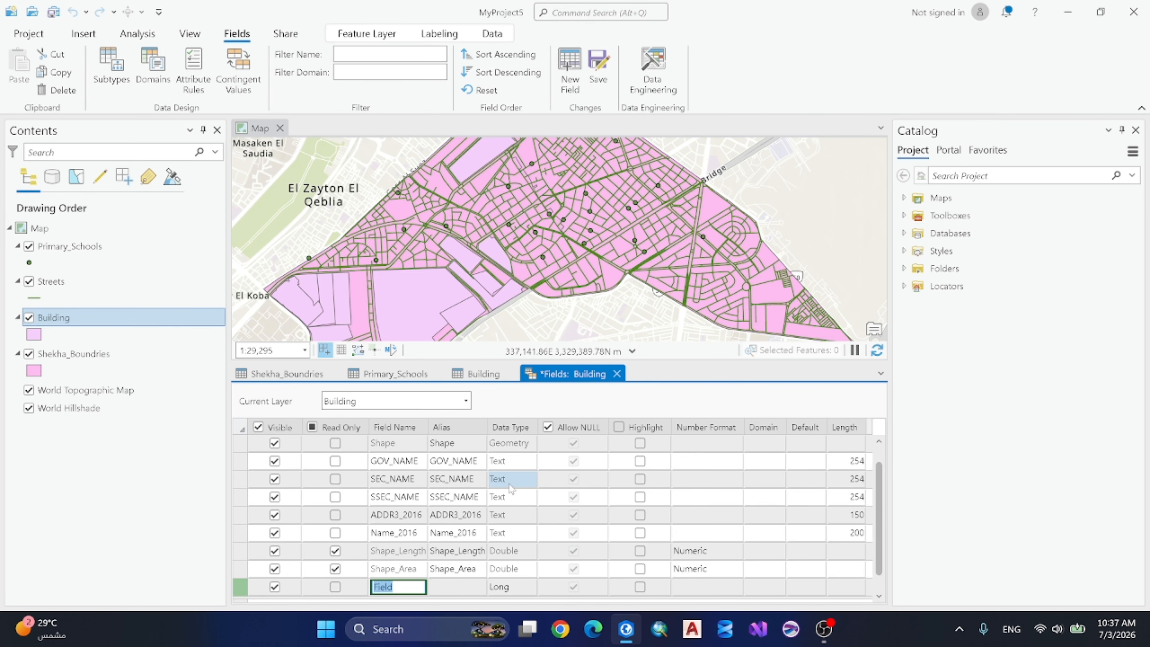
type("area")
Make the area field a highlighted Double field, save the changes and close the Fields view.
left_click(504, 587)
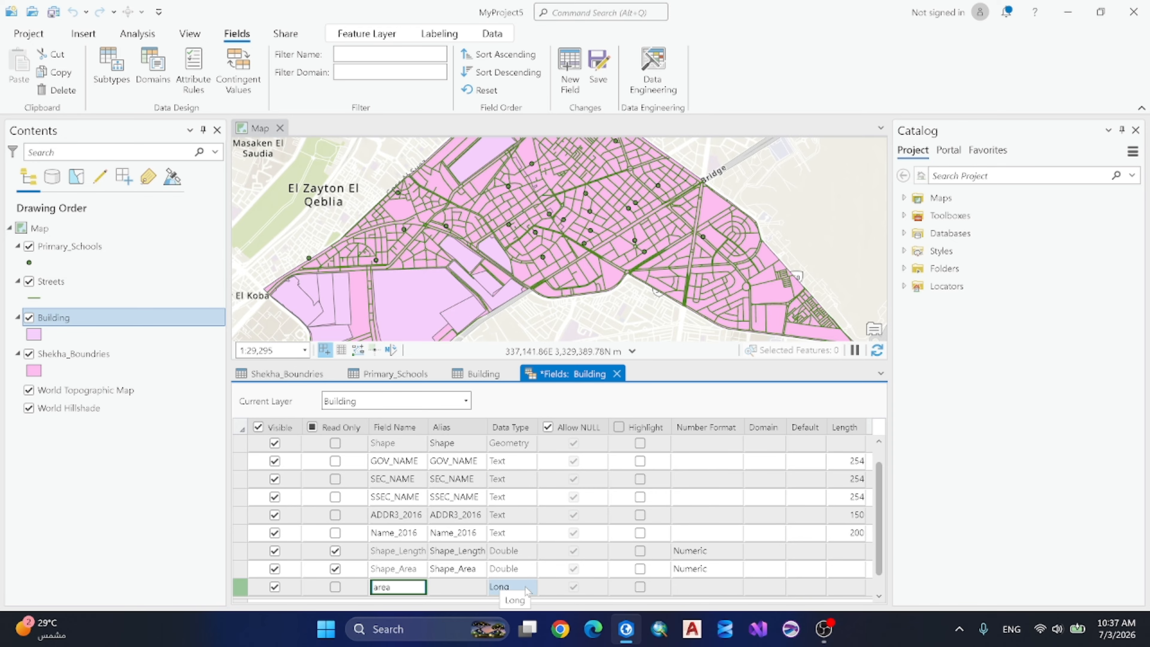
left_click(510, 586)
left_click(508, 494)
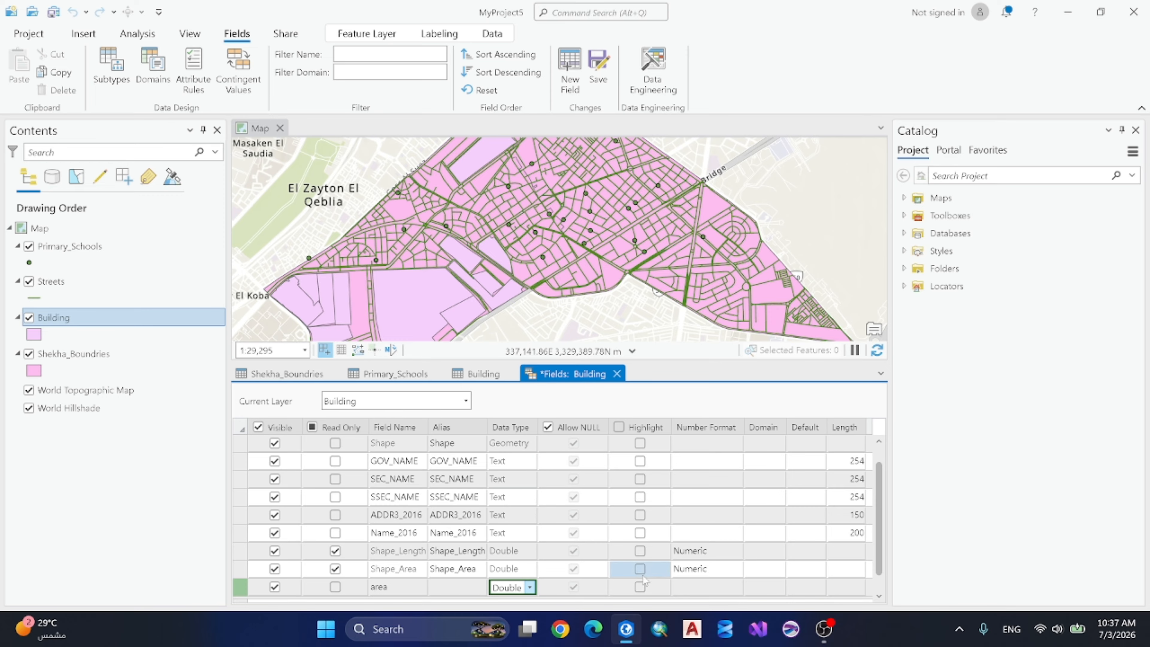
left_click(640, 586)
left_click(598, 63)
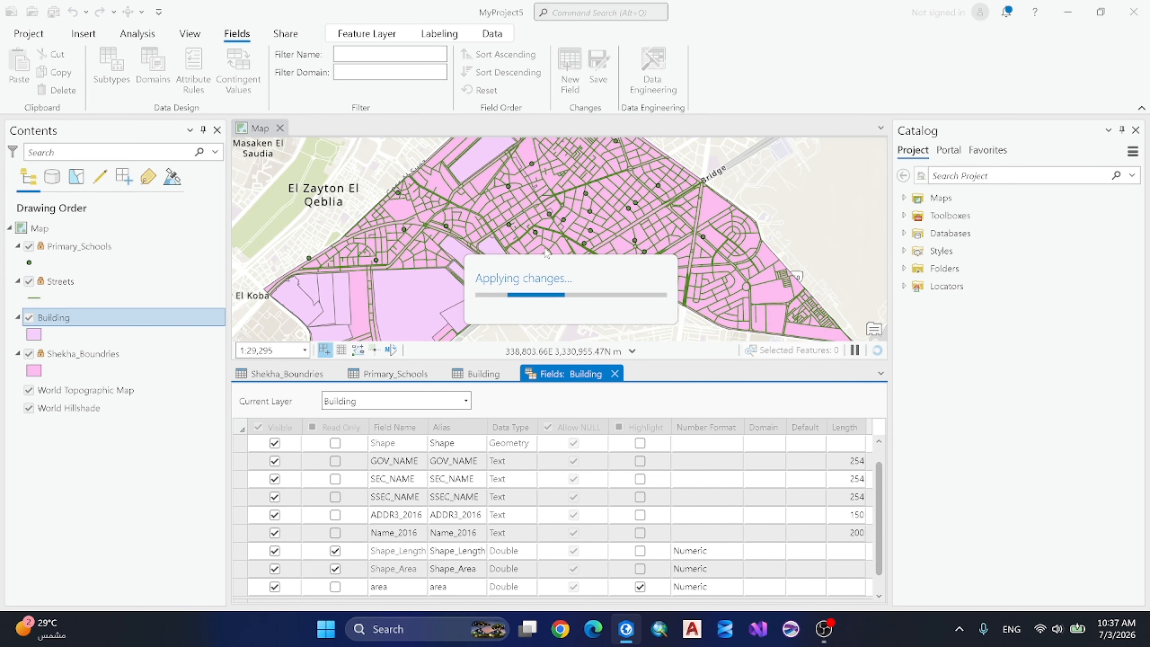
left_click(612, 373)
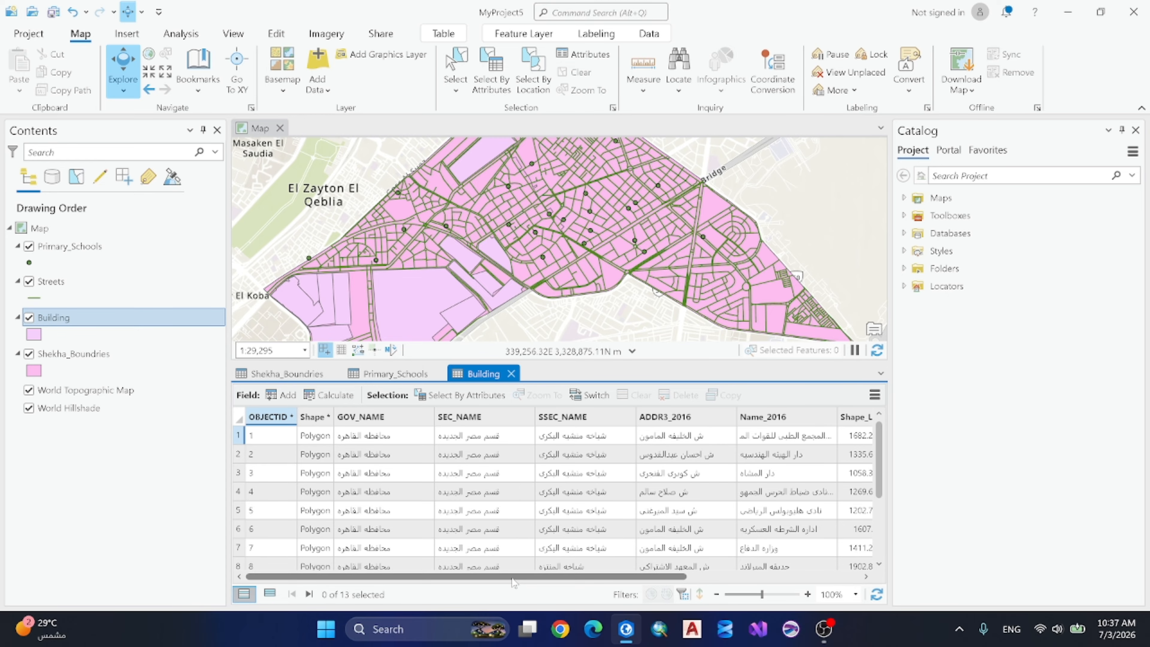
Open Calculate Geometry for the area field of the Building table.
left_click_drag(512, 578, 713, 579)
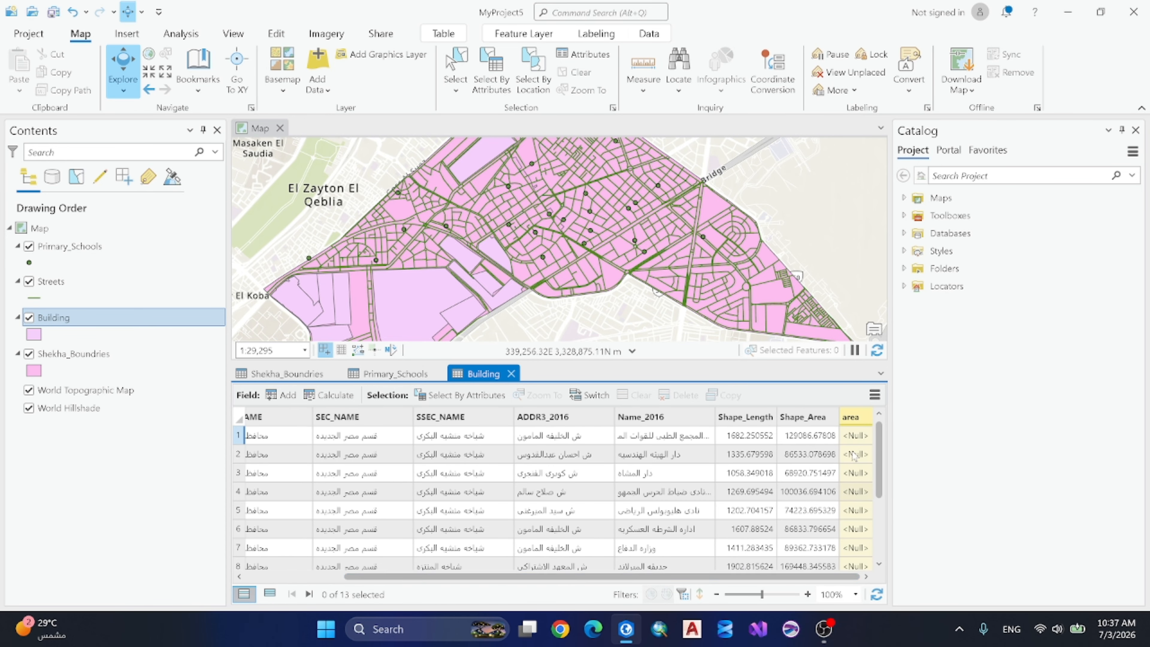
left_click(849, 418)
right_click(848, 417)
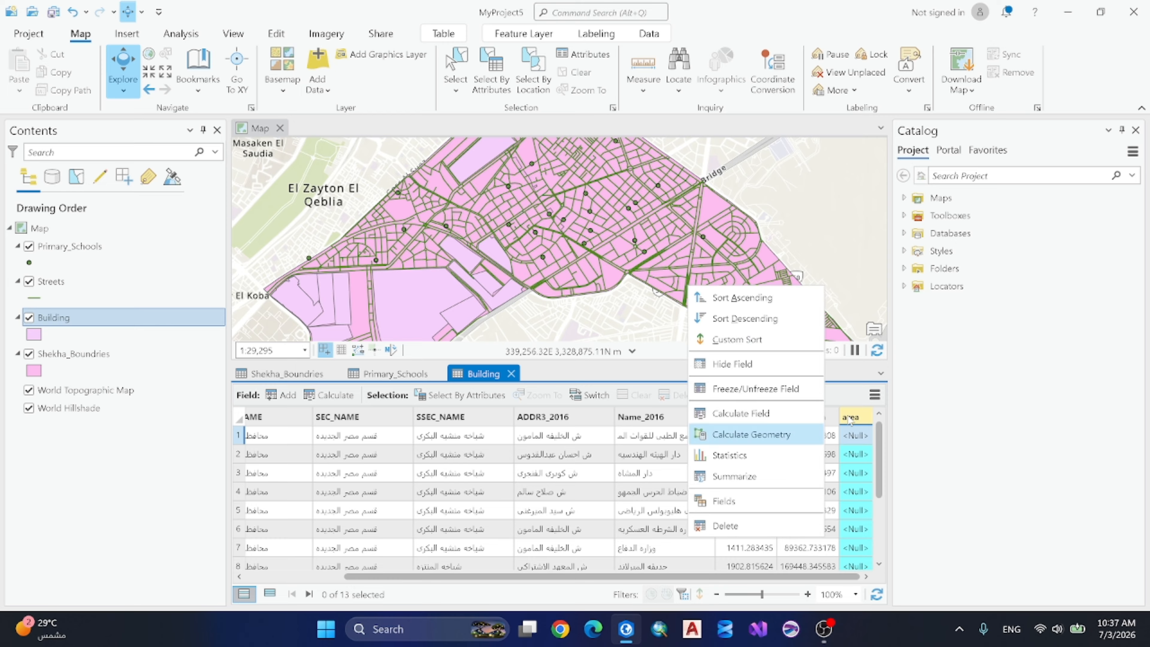
left_click(785, 434)
right_click(854, 420)
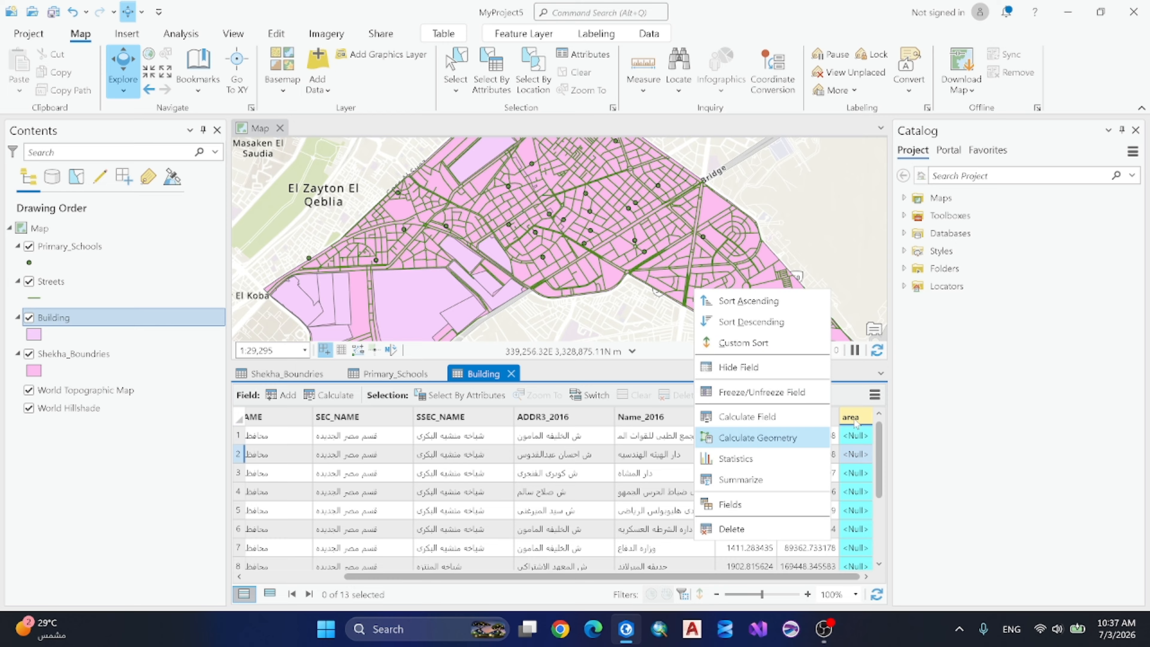
left_click(763, 439)
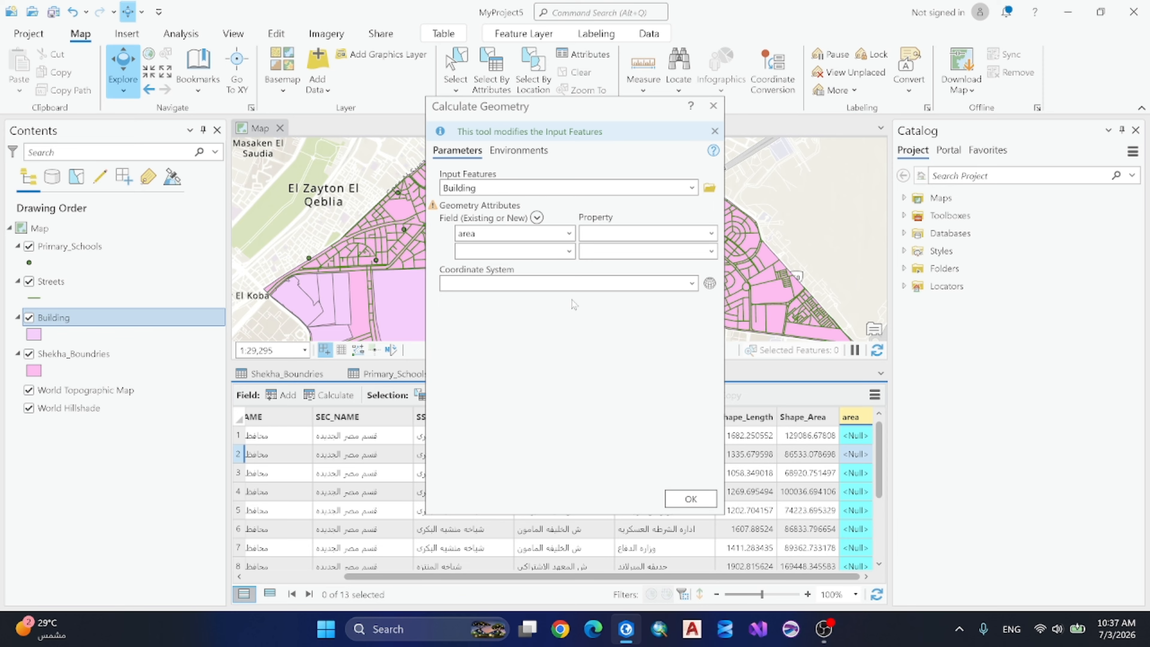
Assign the Area property to the area field and set the area unit to Square Kilometers.
left_click(711, 234)
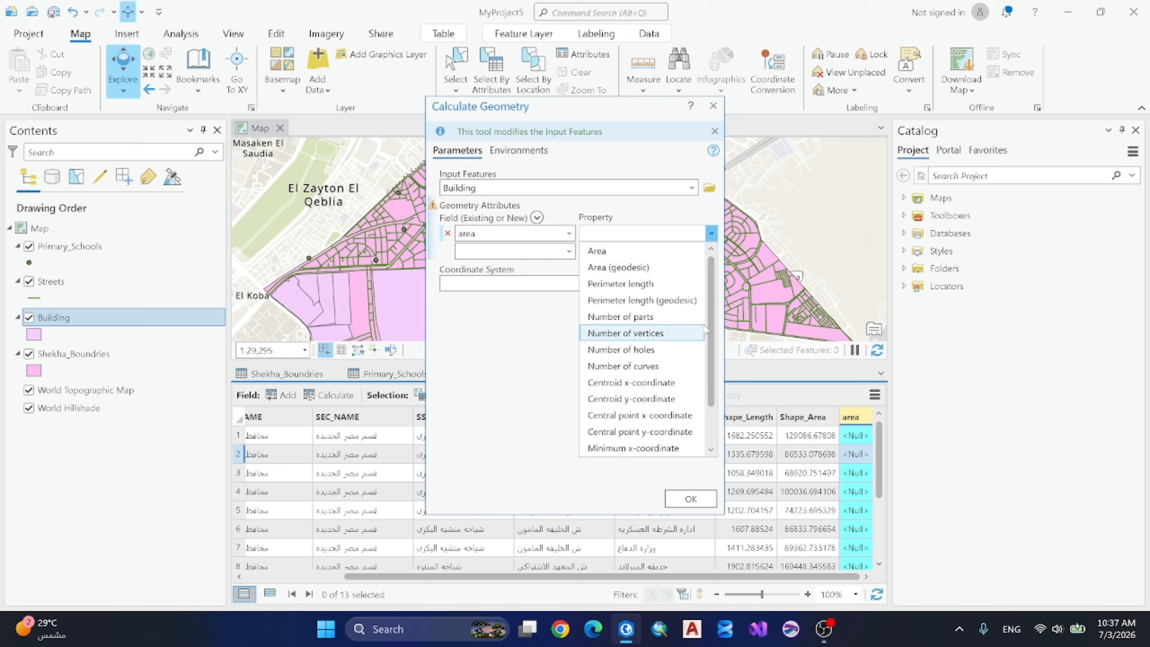
left_click_drag(713, 320, 712, 382)
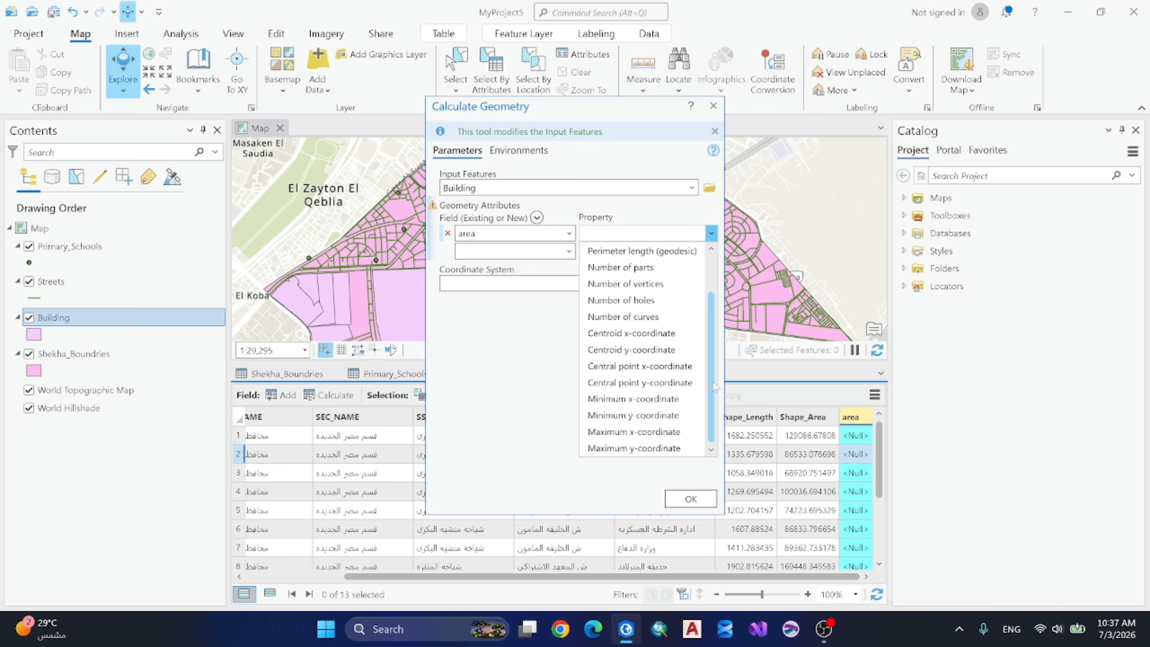
scroll(715, 378, "up", 1)
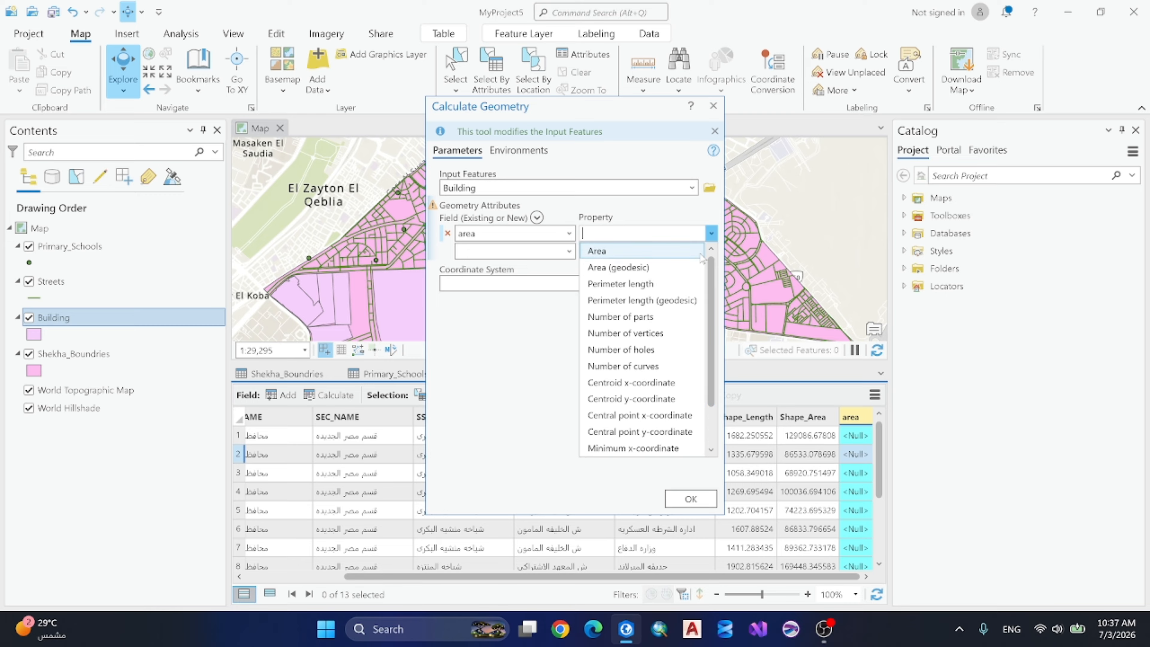
left_click(643, 250)
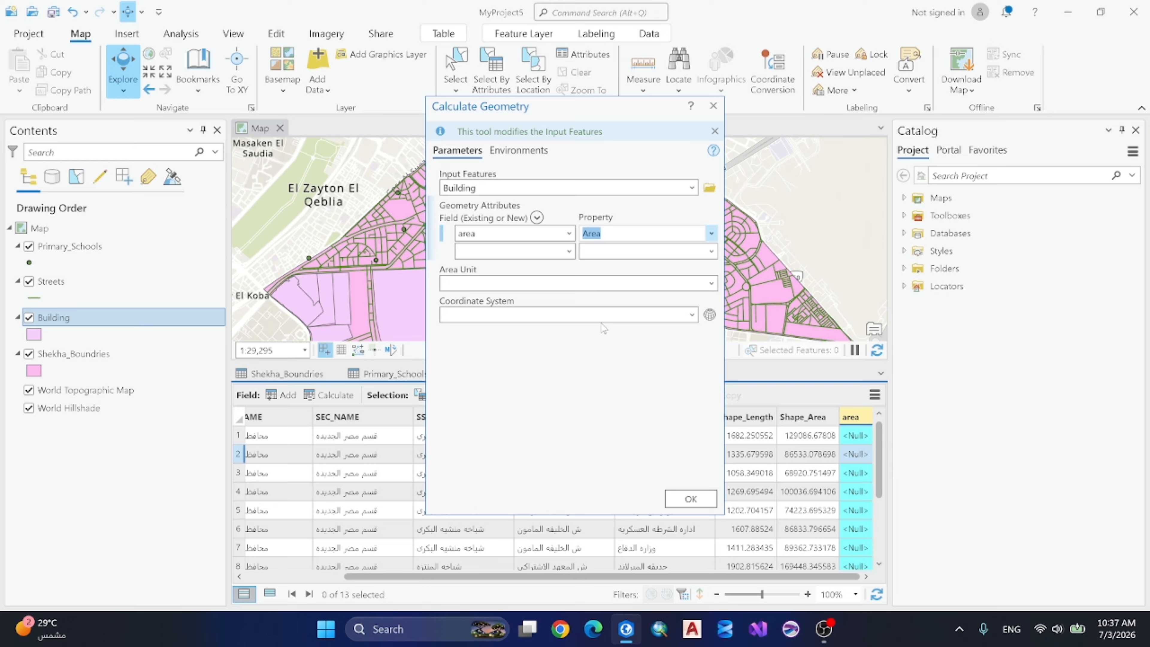
left_click(711, 283)
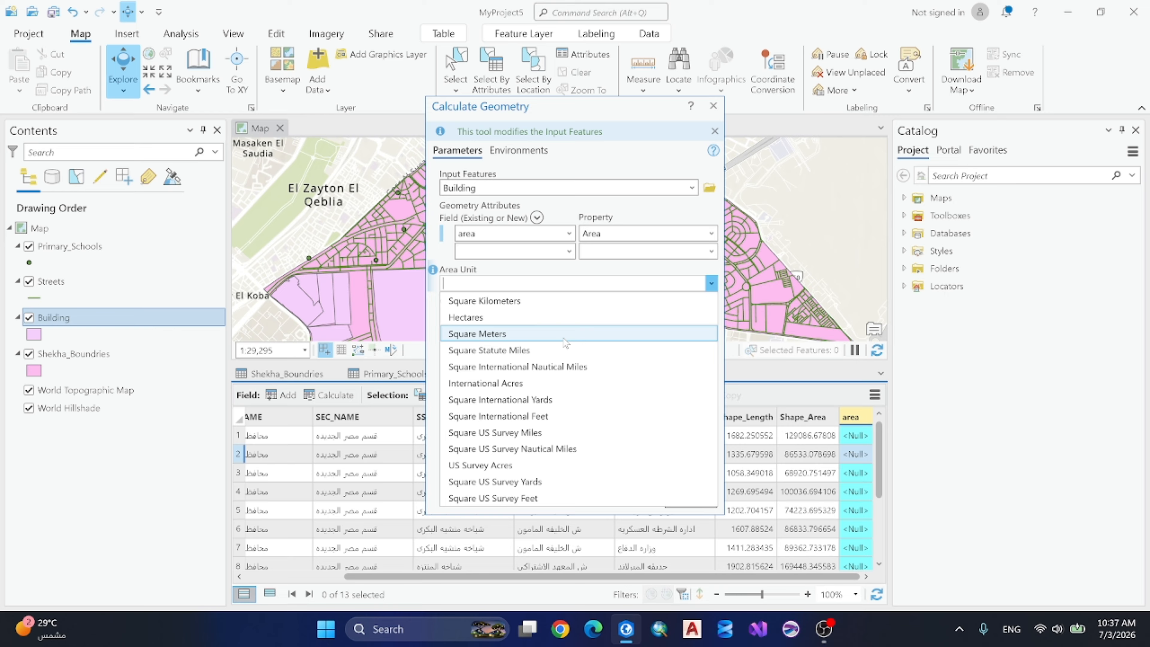
left_click(561, 300)
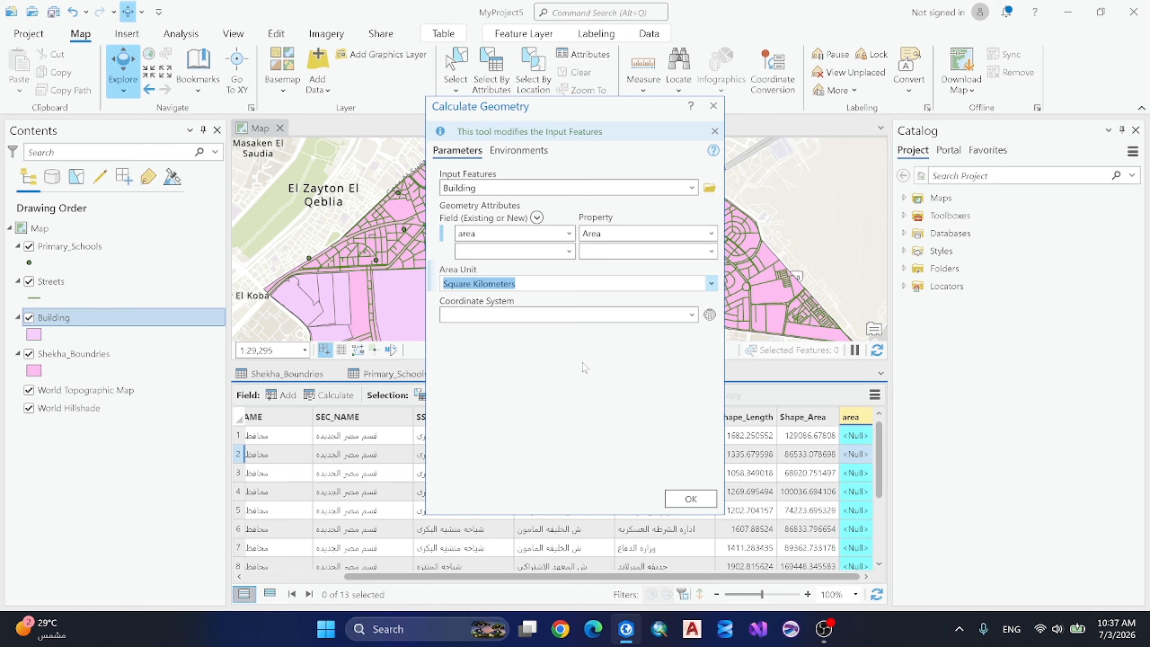
Set the coordinate system to that of Building (WGS_1984_UTM_Zone_36N), run Calculate Geometry and review the area column.
left_click(691, 316)
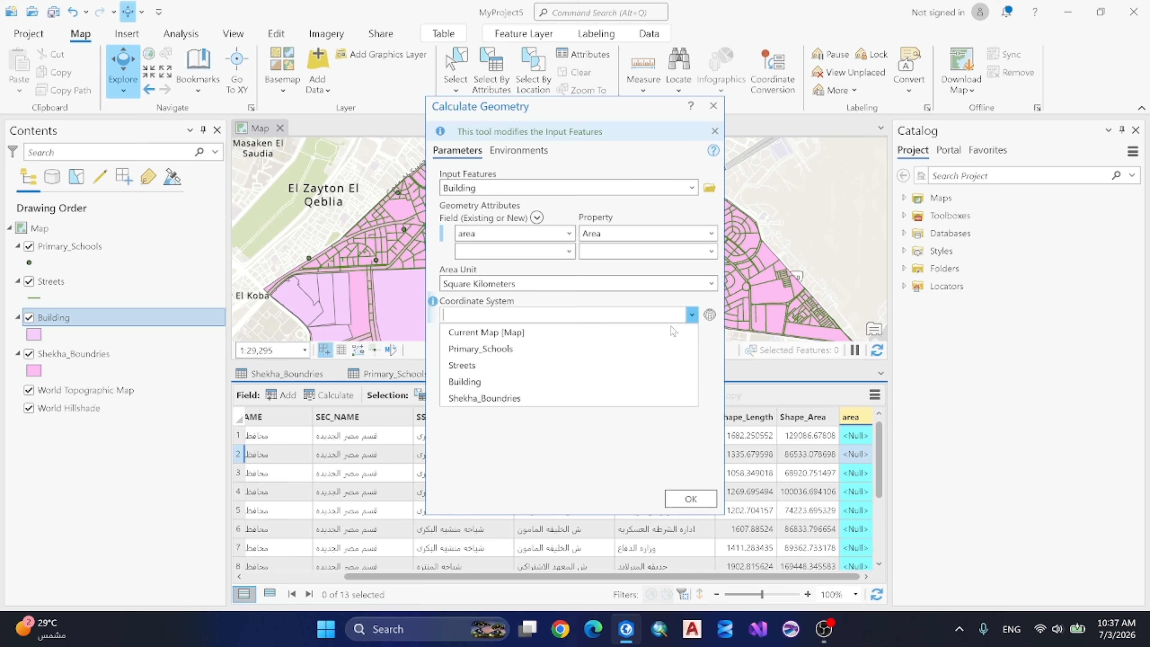
left_click(553, 388)
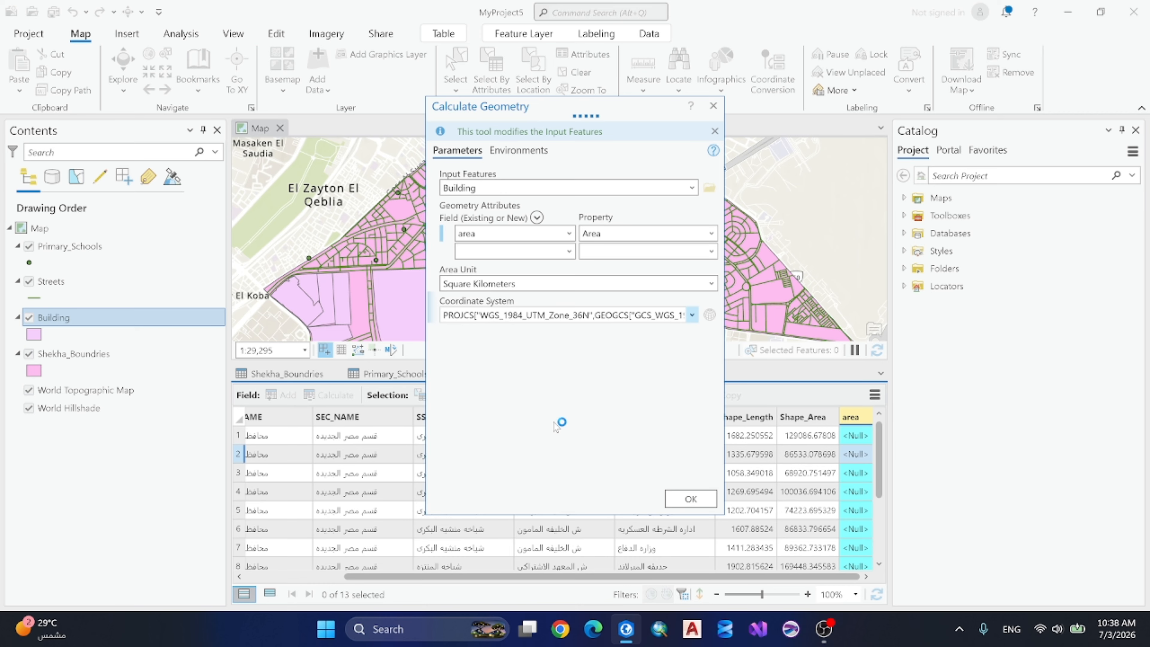
left_click(692, 499)
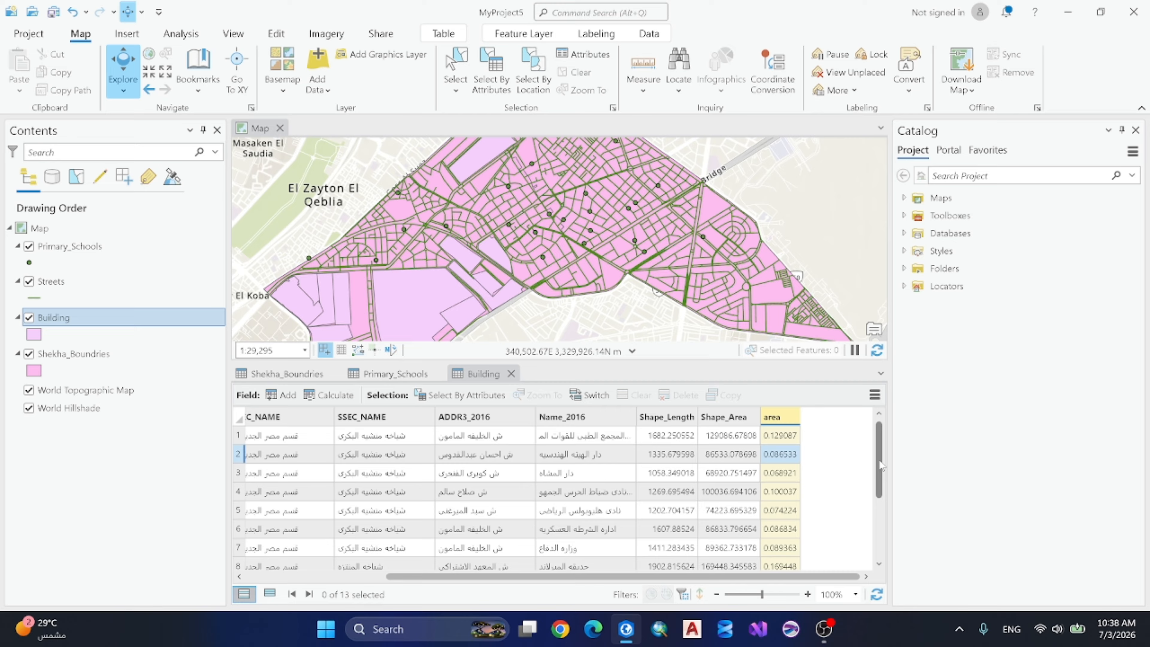
scroll(880, 466, "down", 3)
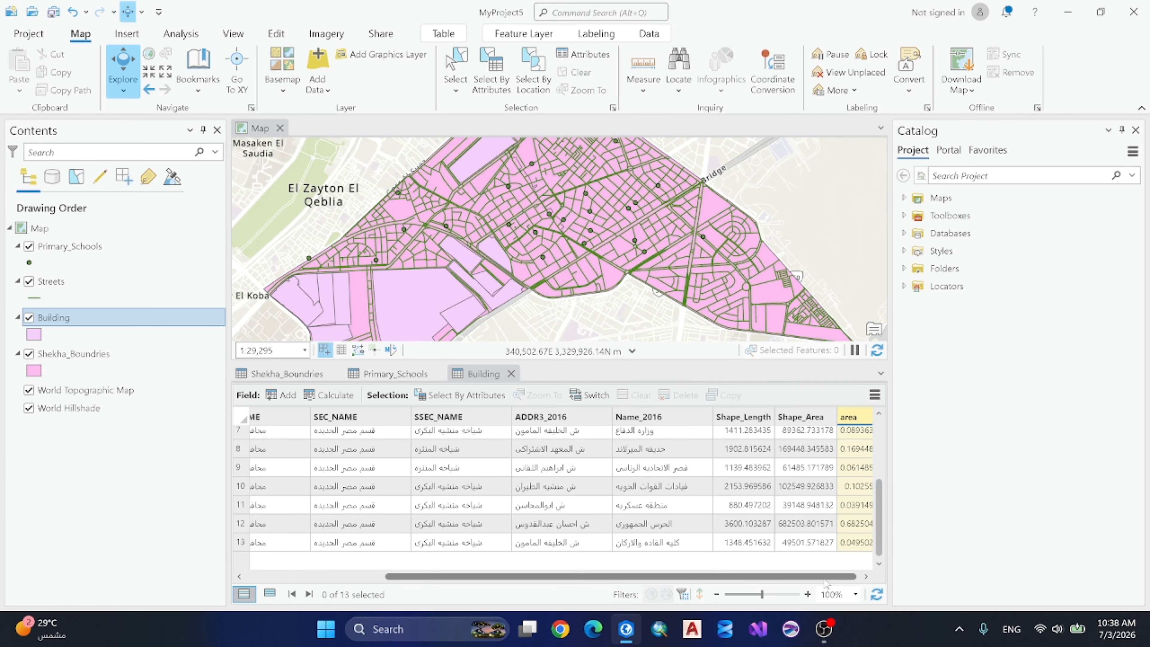
left_click_drag(823, 579, 840, 580)
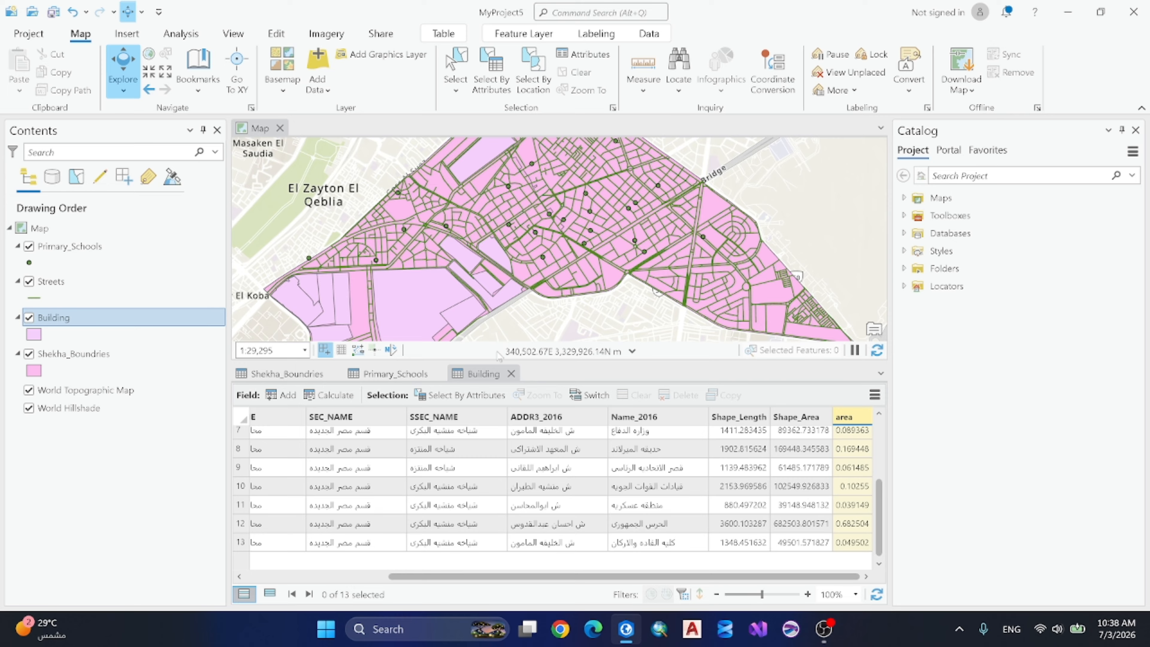
Close the Building, Primary_Schools and Shekha_Boundries attribute tables.
left_click(511, 373)
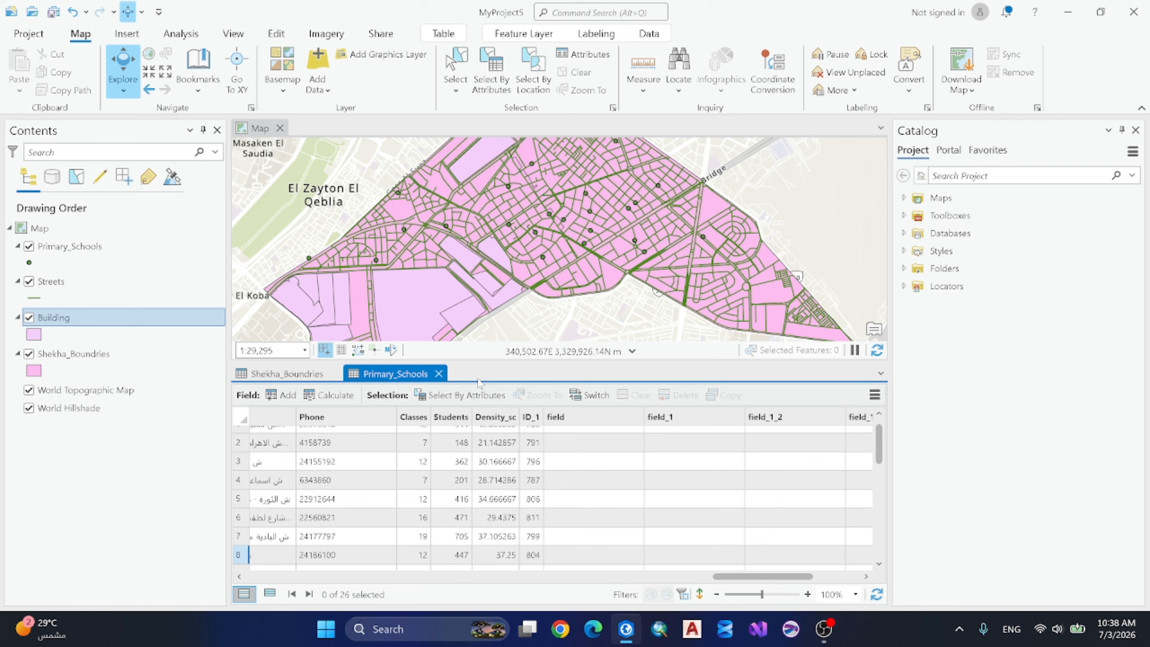
left_click(438, 373)
left_click(337, 374)
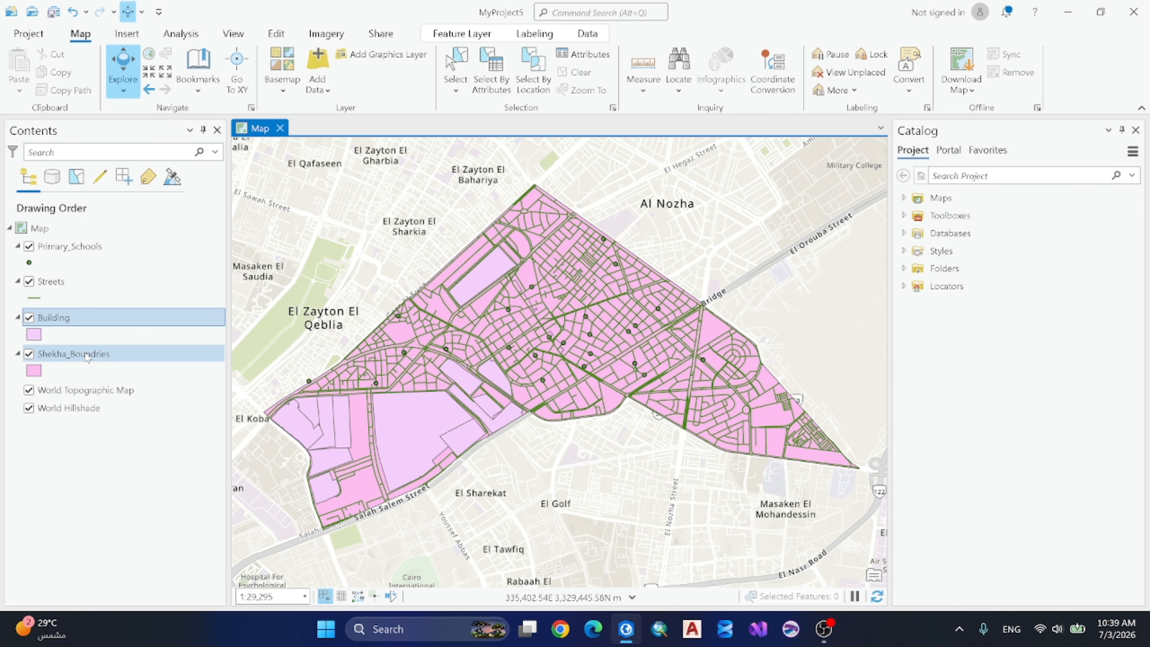
Start an Add Relate for the Shekha_Boundries layer with One to many cardinality.
left_click(203, 354)
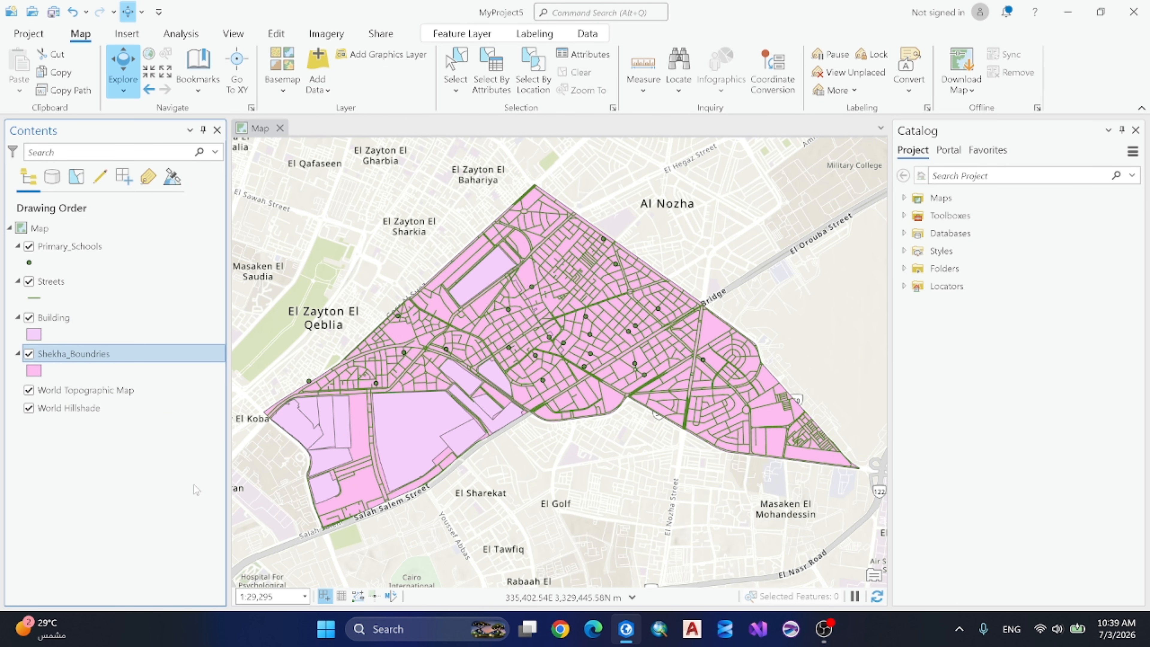
right_click(113, 353)
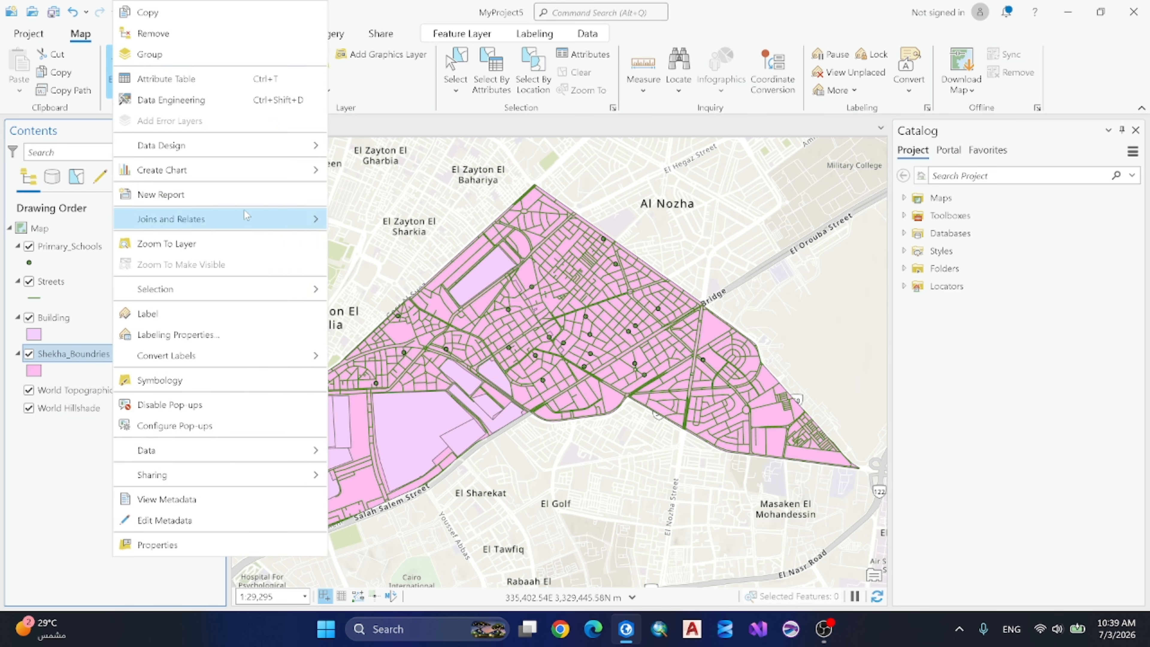
mouse_move(252, 222)
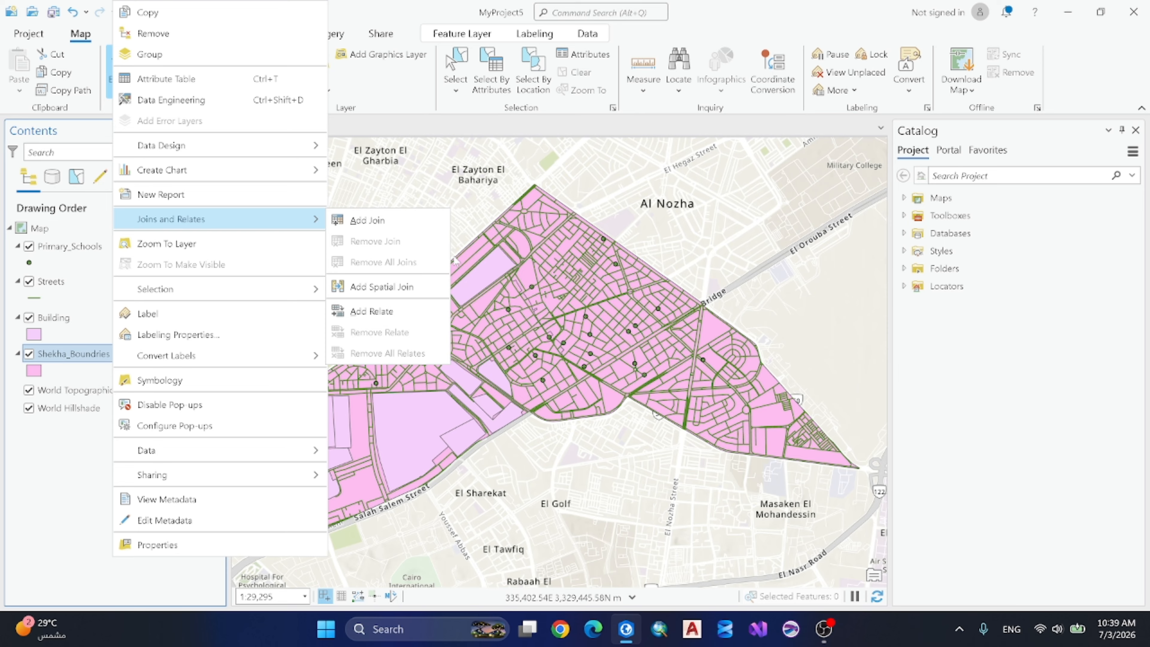
left_click(373, 311)
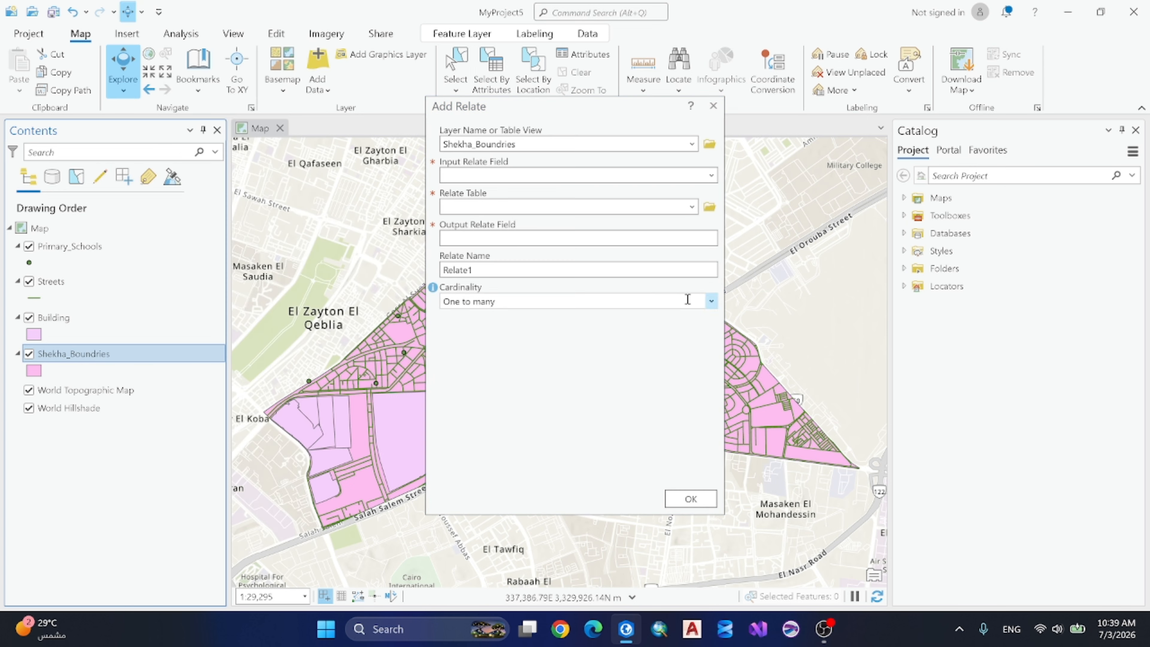
left_click(710, 301)
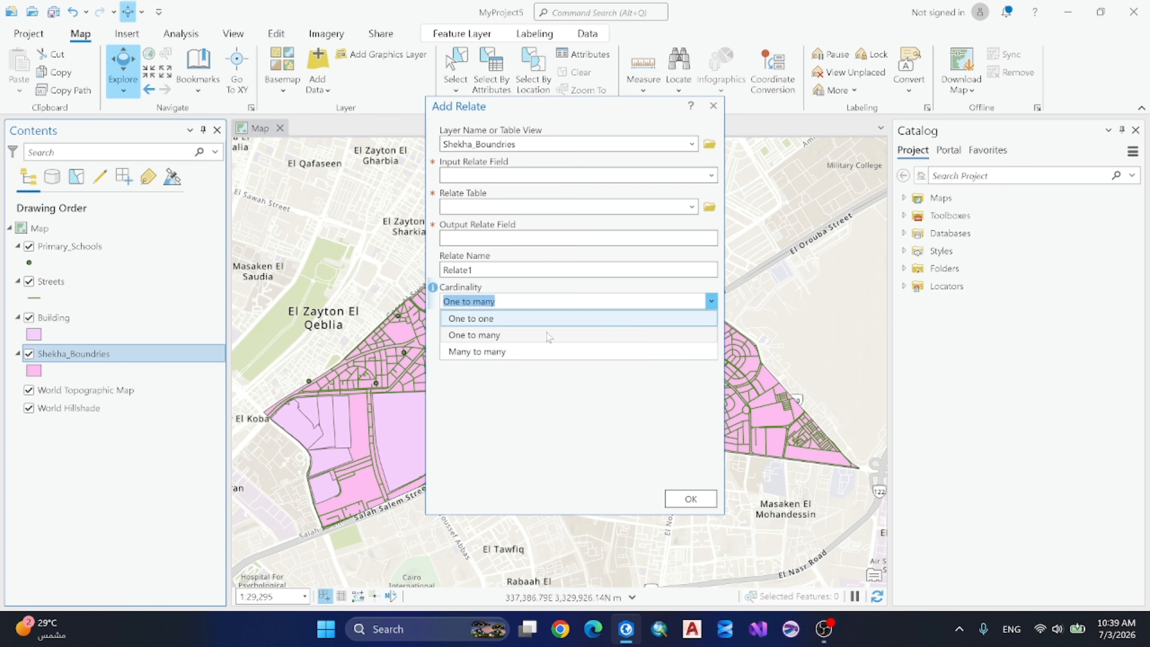
left_click(485, 336)
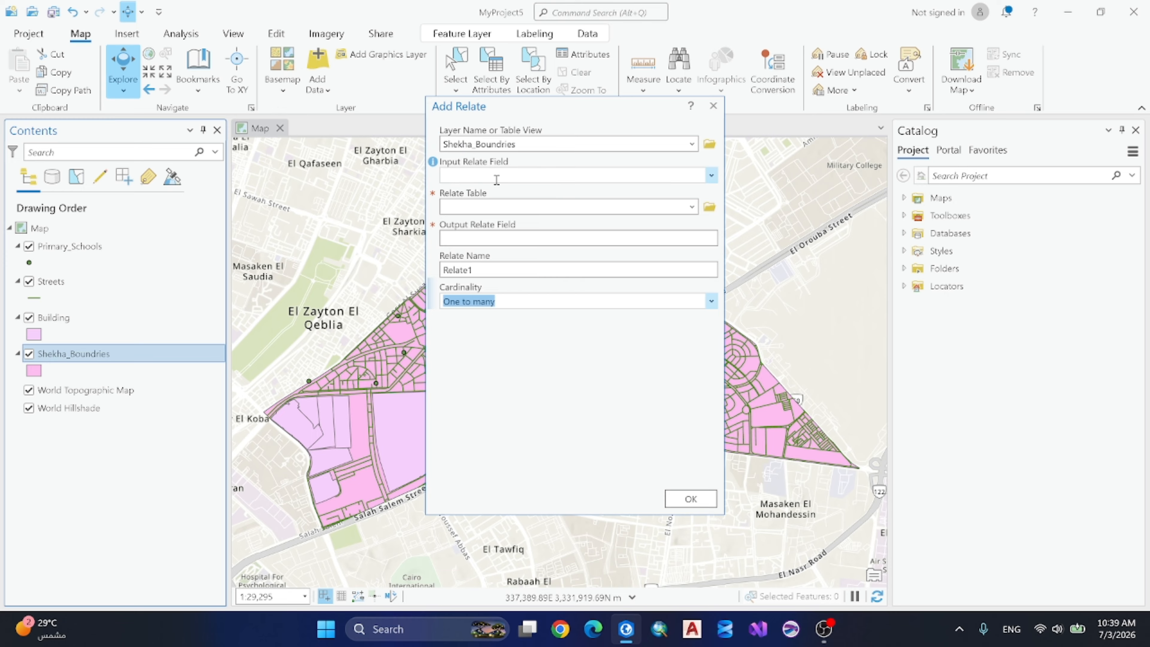
Set the input relate field to OBJECTID and the relate table to Shyakha_Boundries$ from the Desktop workbook Masr_Elgadida.xls.
left_click(711, 175)
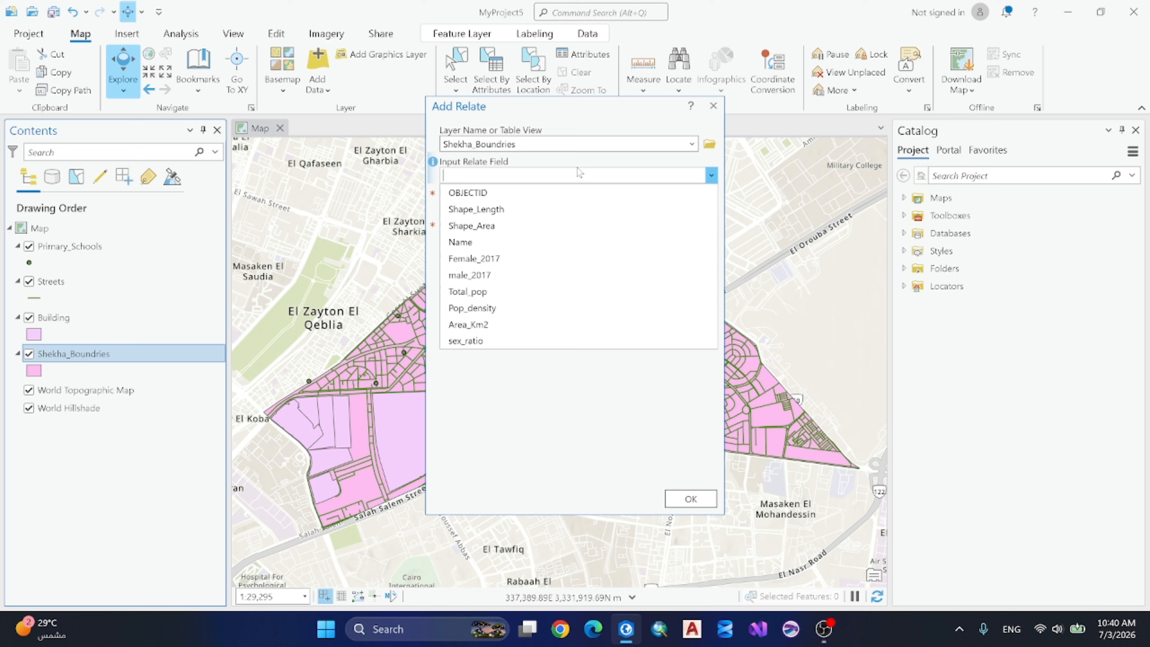
left_click(528, 193)
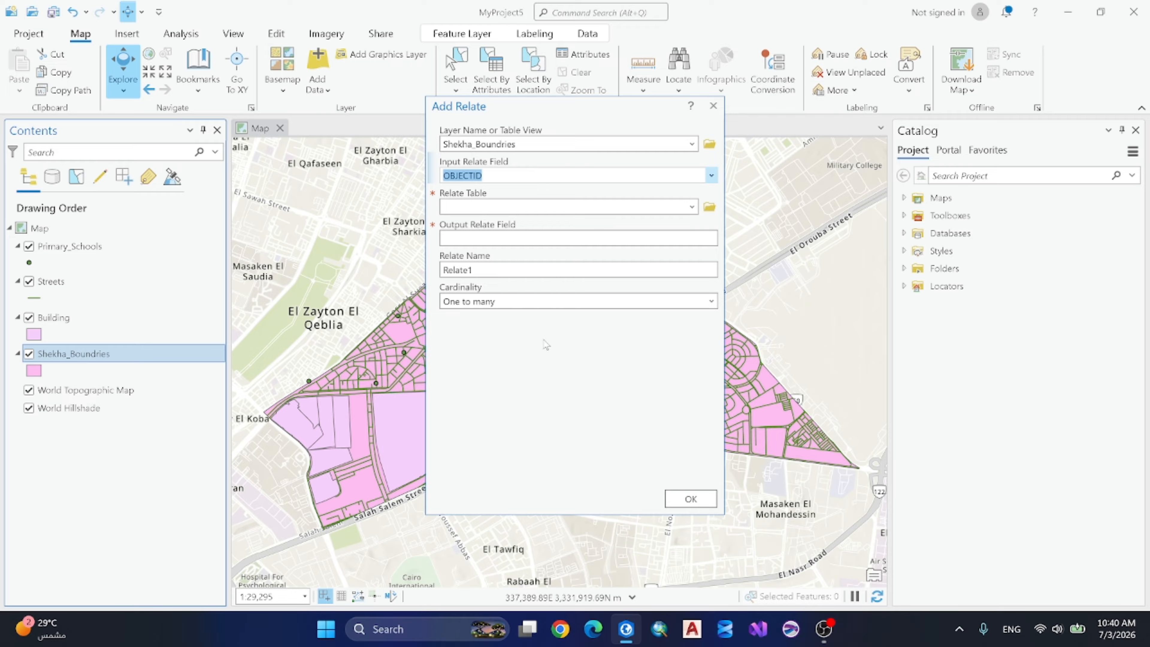
left_click(513, 207)
left_click(692, 207)
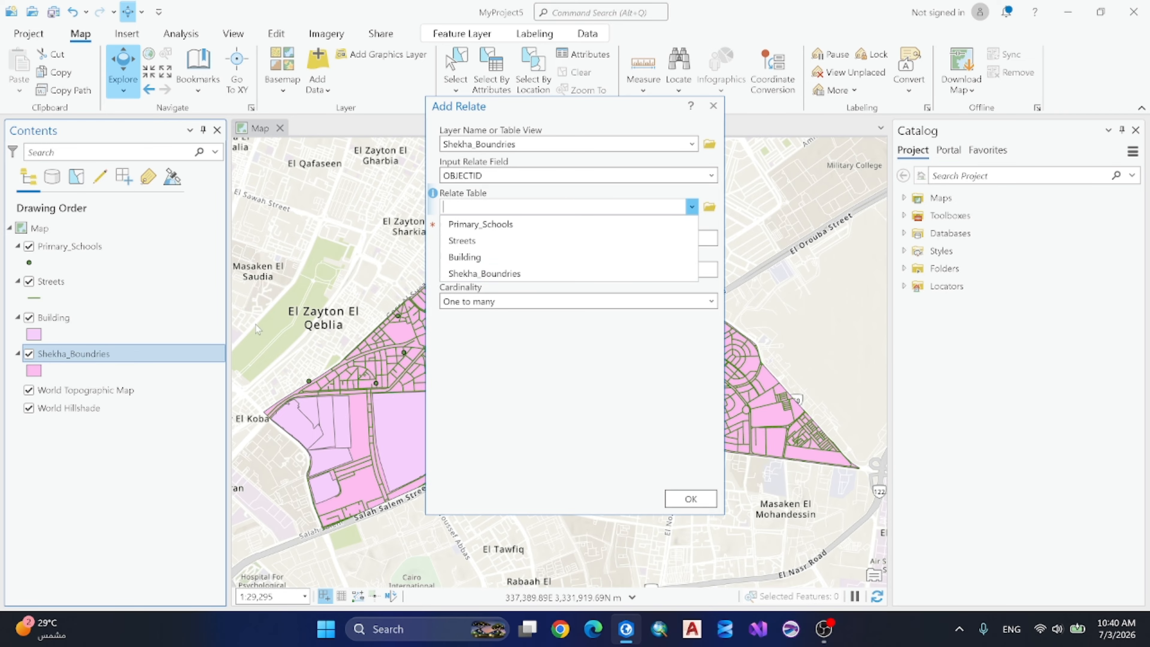
left_click(712, 211)
left_click(709, 207)
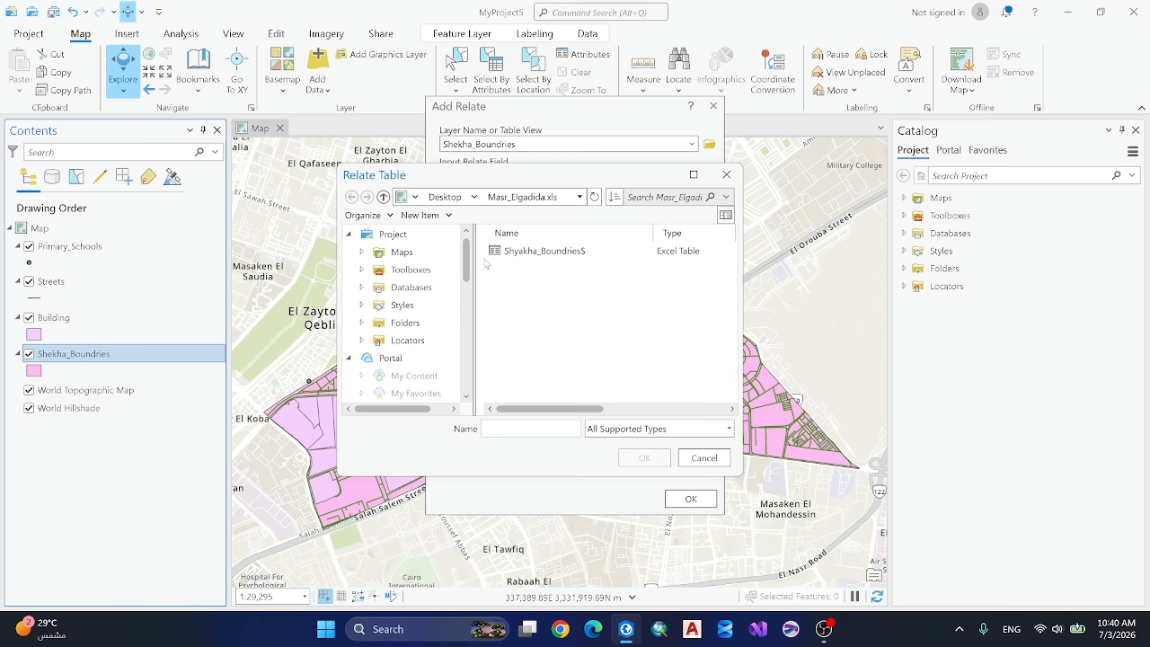
left_click(383, 196)
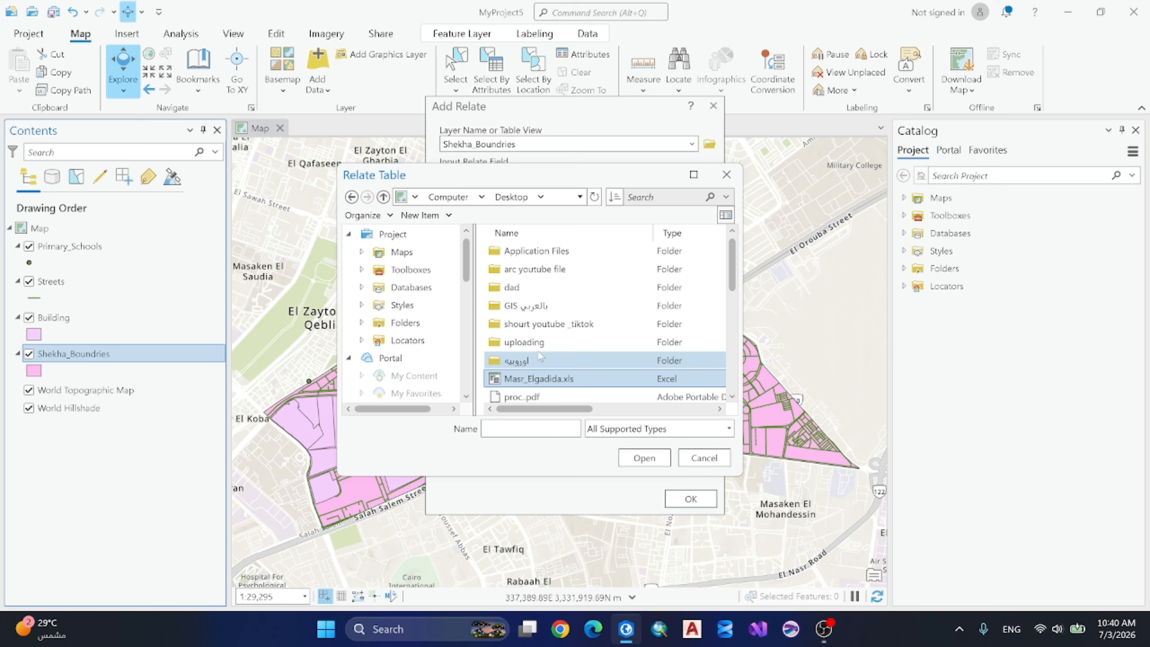
double_click(569, 379)
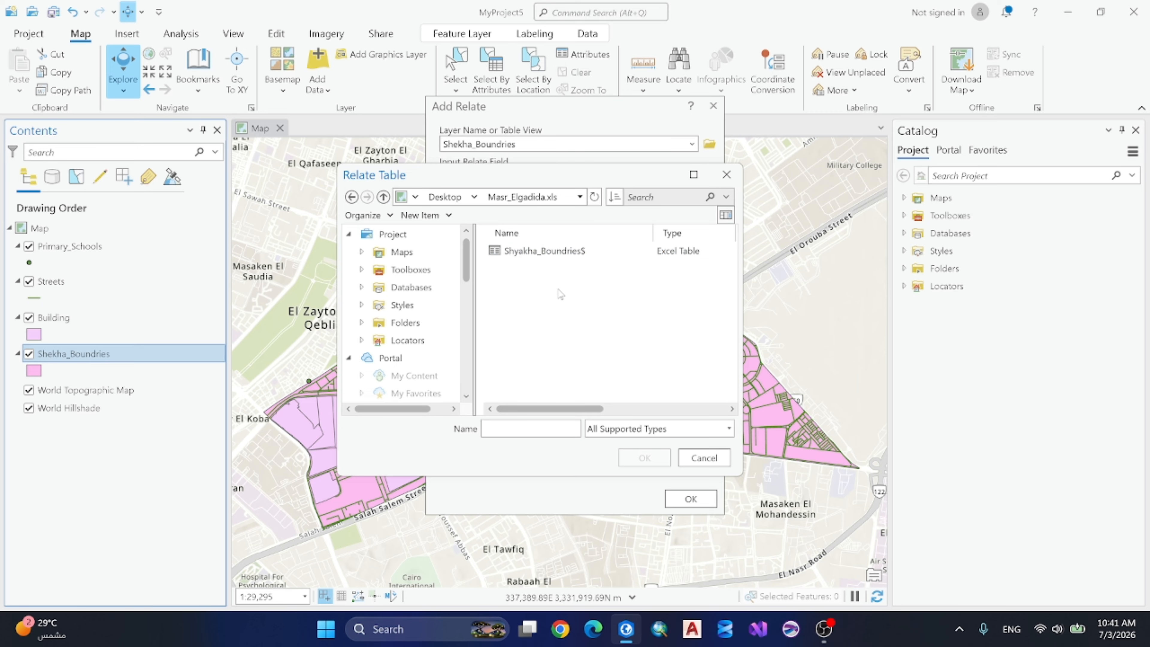
left_click(542, 256)
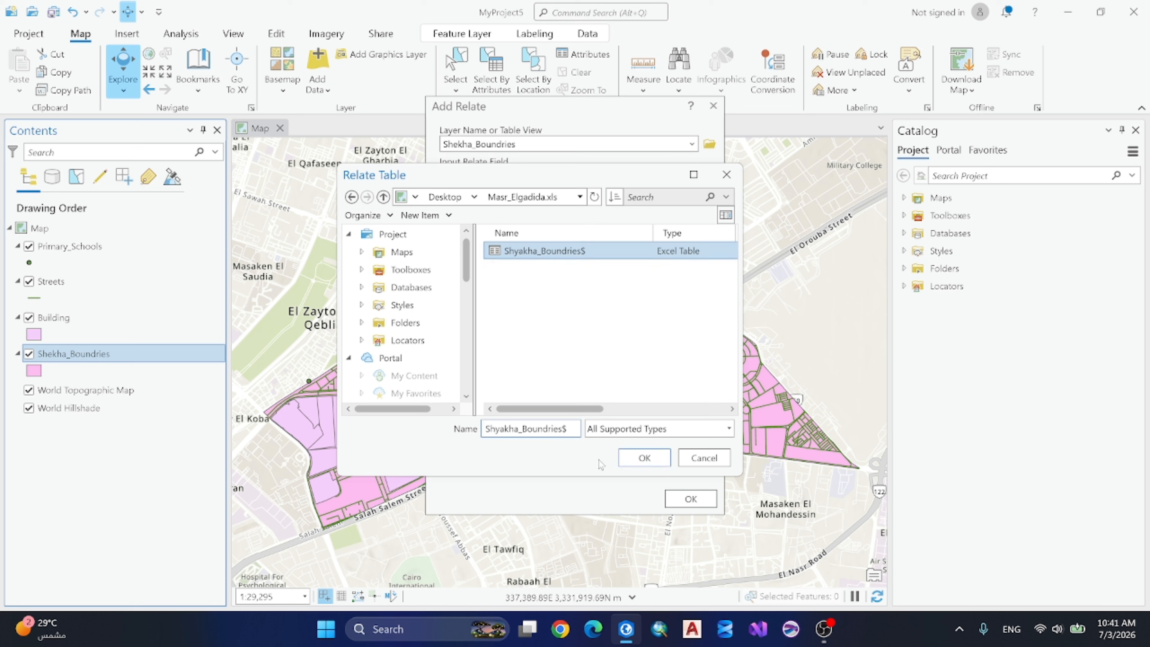
left_click(642, 457)
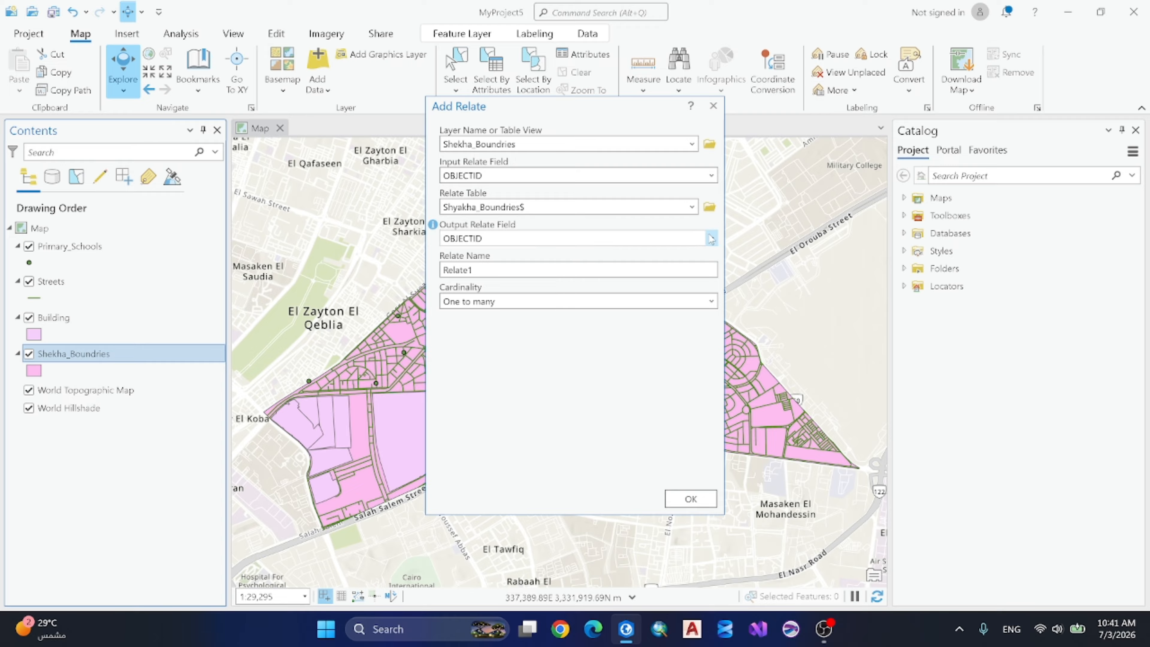
Set the output relate field to OBJECTID, keep the relate name Relate1 and run the Add Relate.
left_click(712, 238)
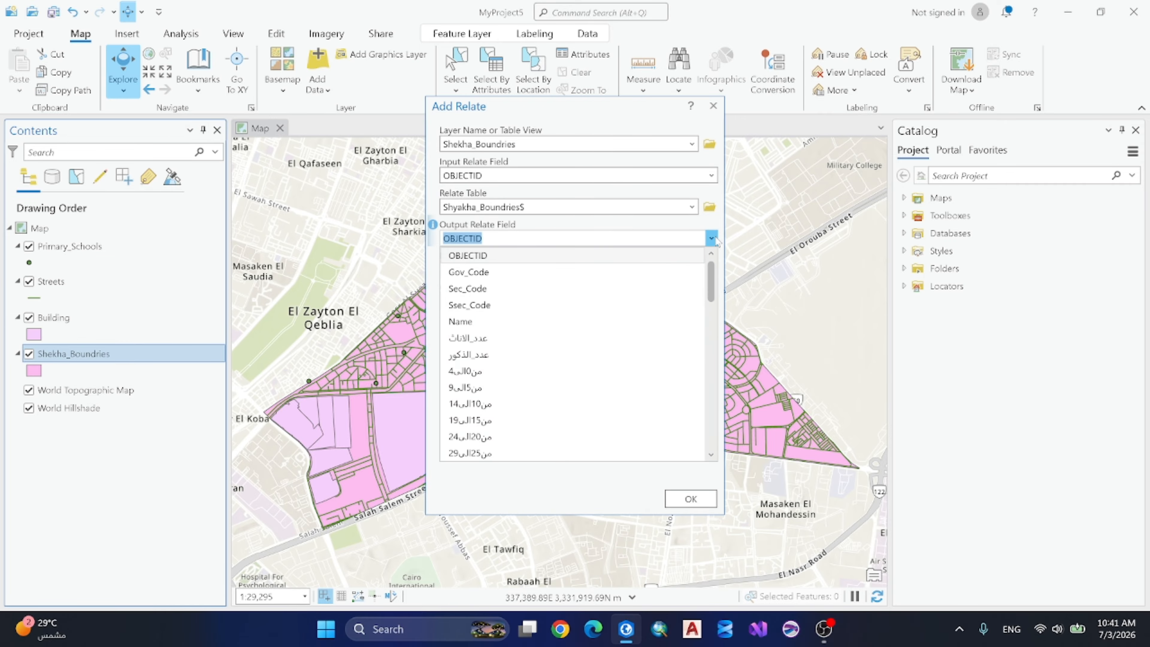
left_click(566, 252)
left_click_drag(521, 271, 443, 271)
left_click(519, 334)
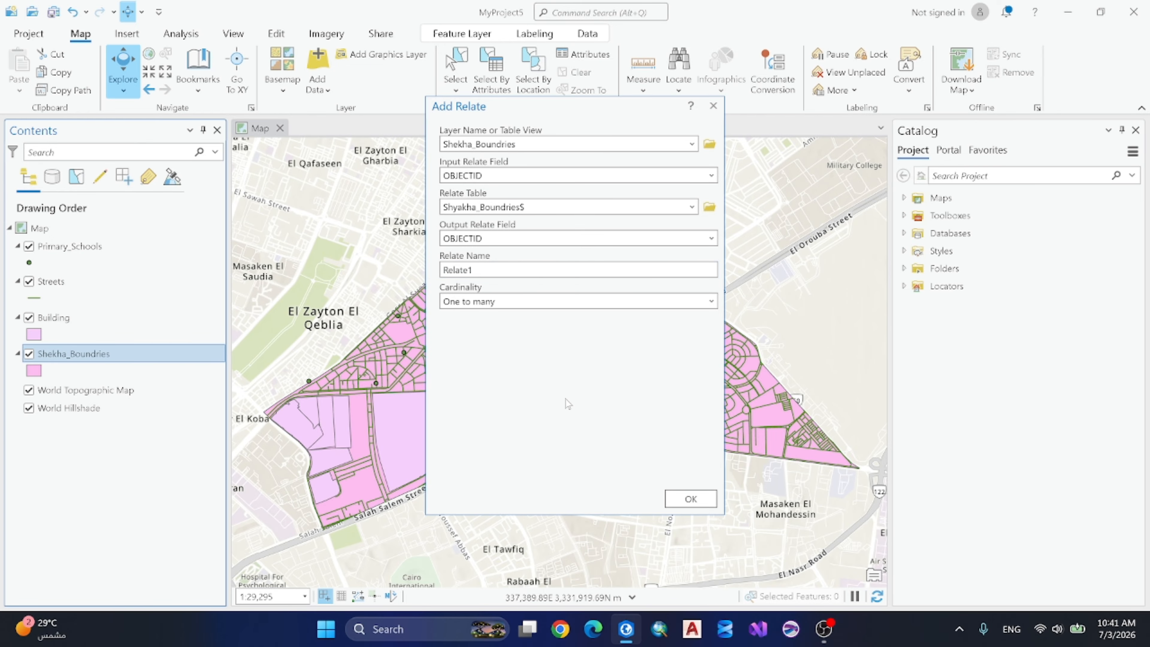
left_click(692, 499)
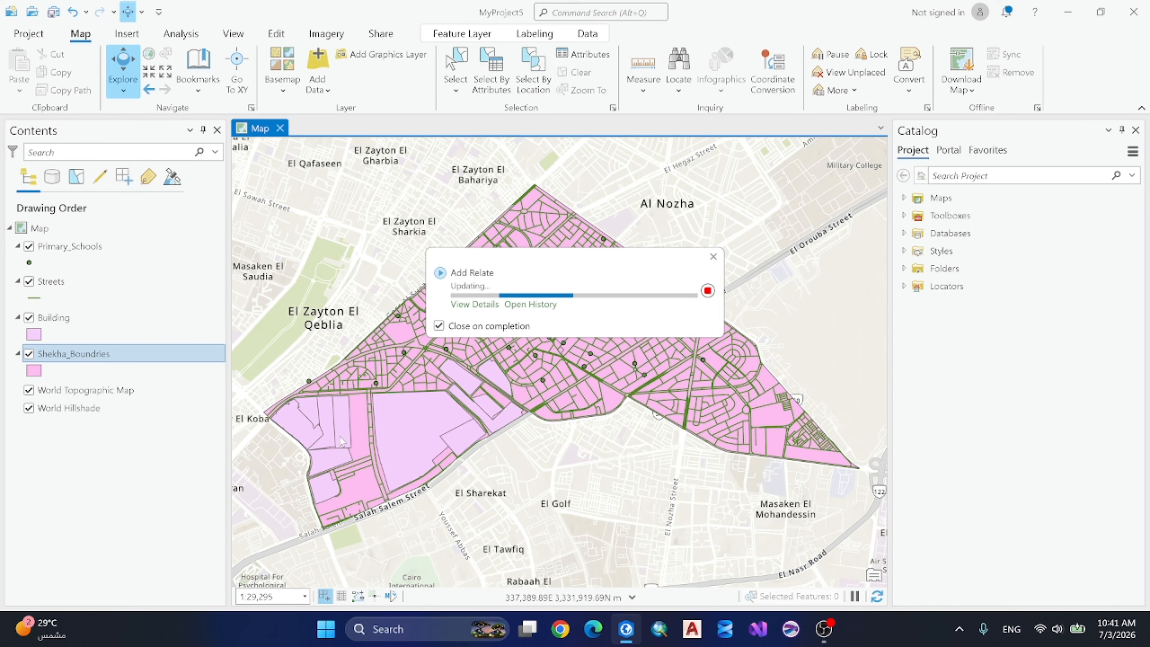
Open the Shekha_Boundries attribute table and review its fields.
right_click(129, 353)
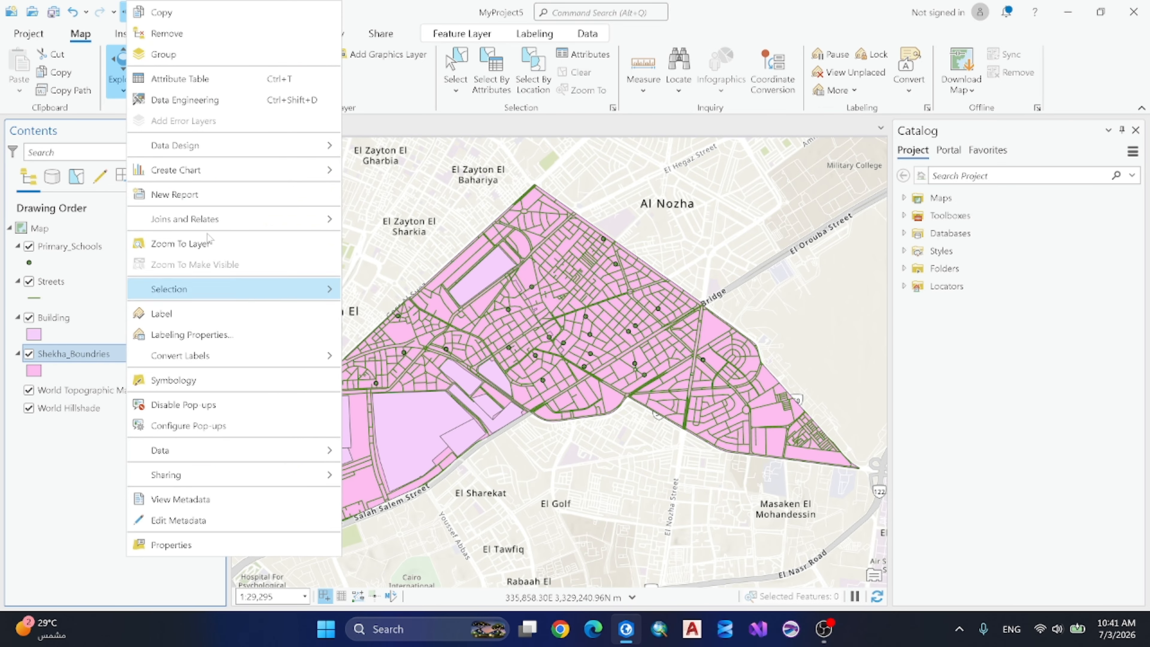
left_click(182, 79)
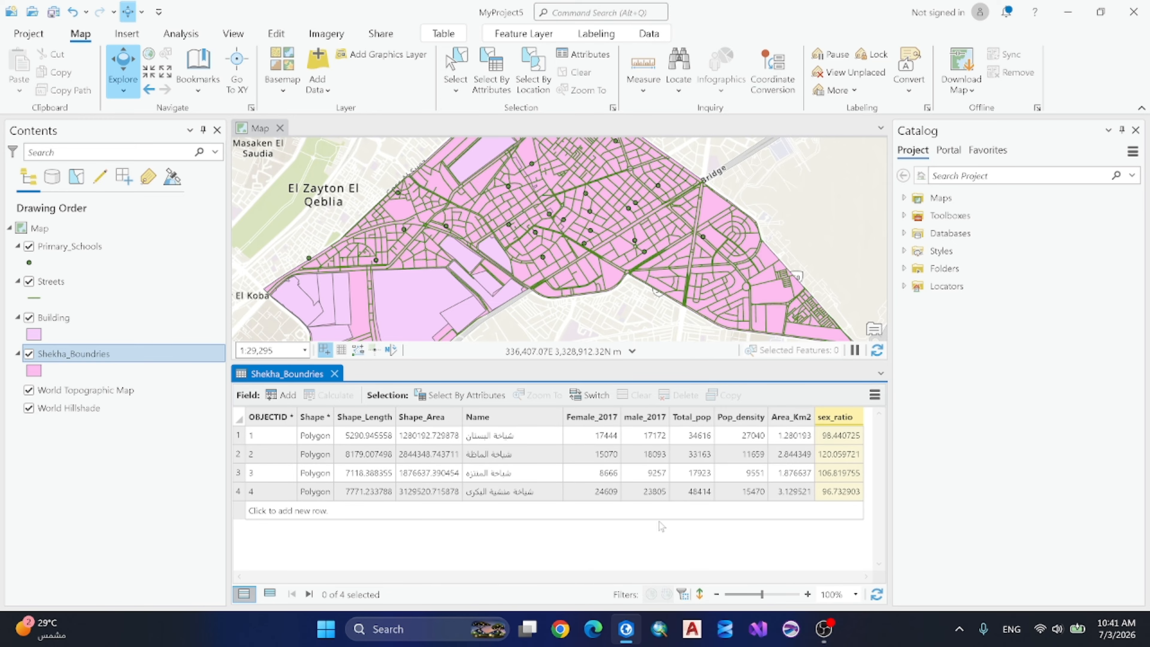
left_click(646, 553)
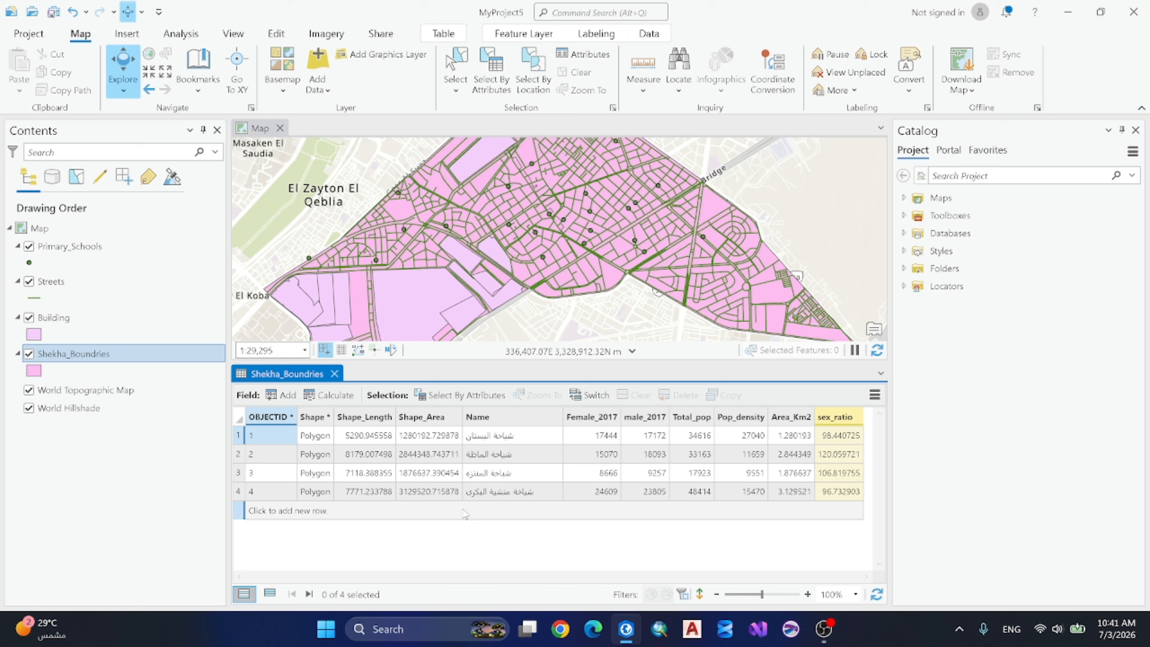
Remove all relates from the Shekha_Boundries layer.
right_click(125, 359)
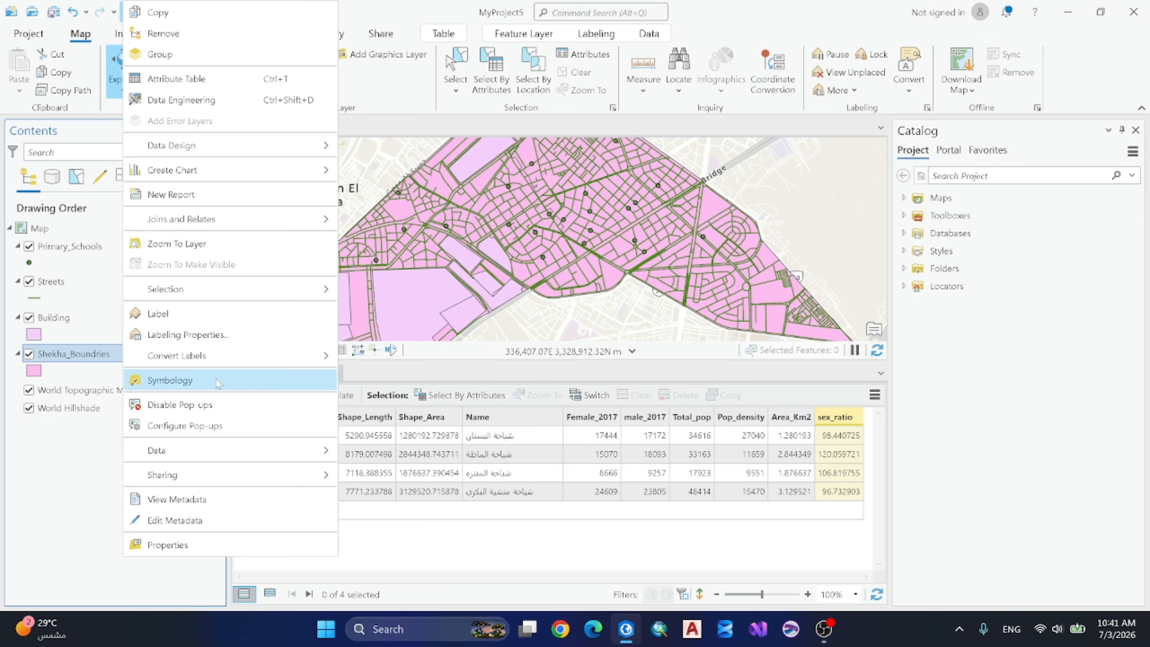
mouse_move(226, 218)
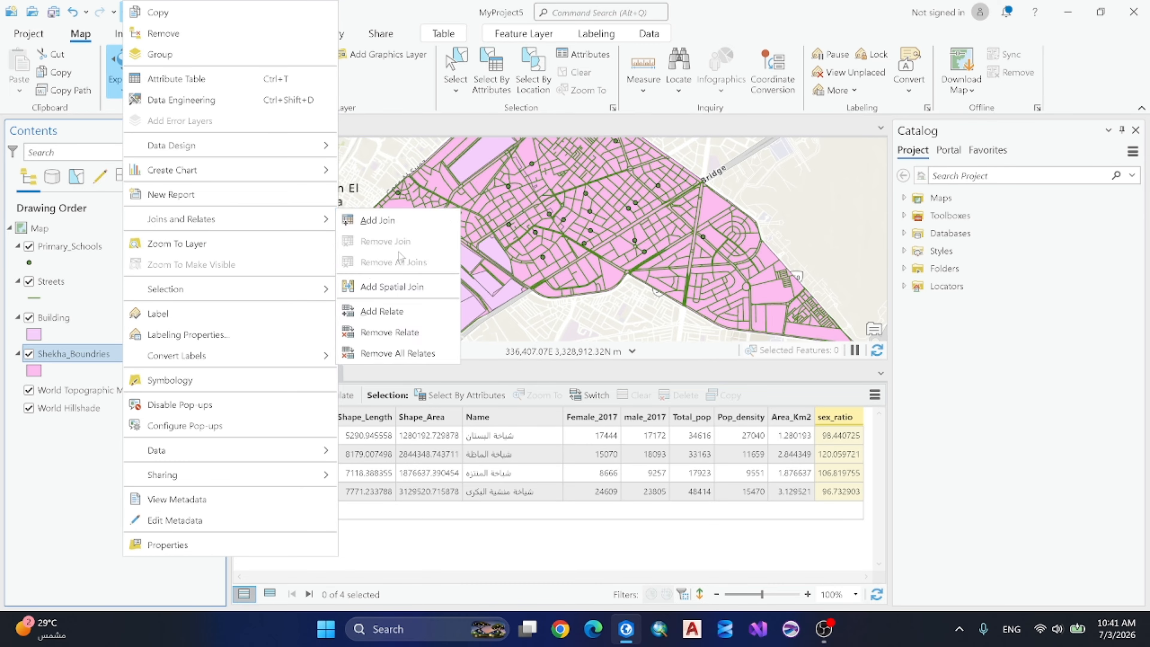
left_click(395, 353)
left_click(623, 338)
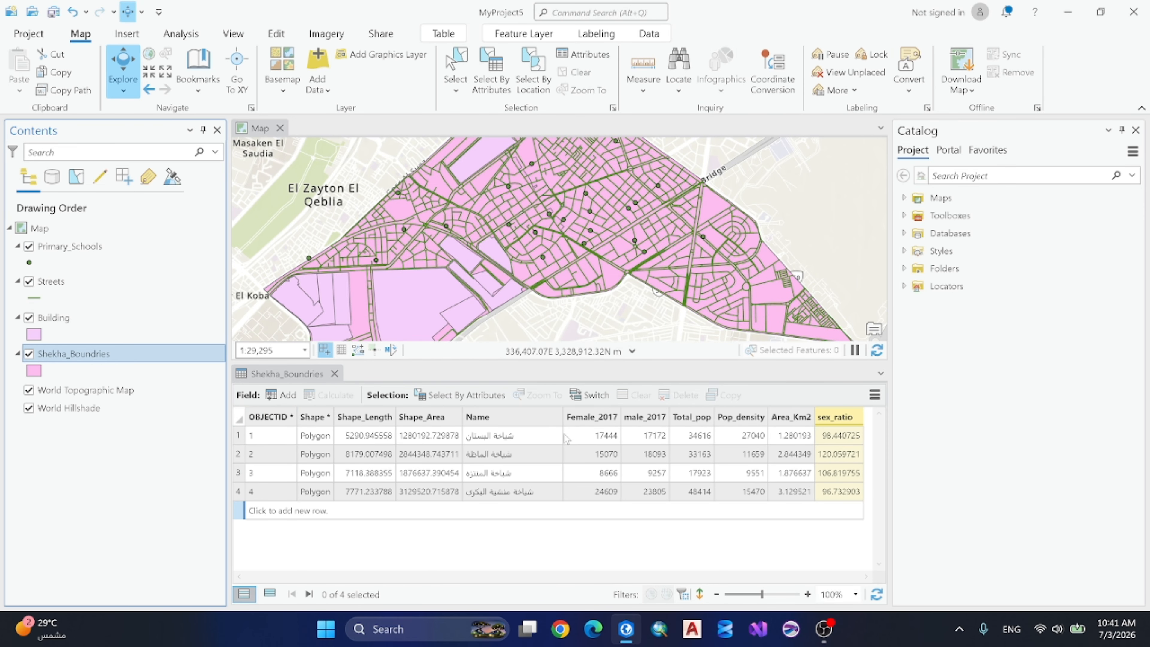
Start an Add Join for Shekha_Boundries with input join field OBJECTID and join table Shyakha_Boundries$ from Masr_Elgadida.xls.
right_click(93, 353)
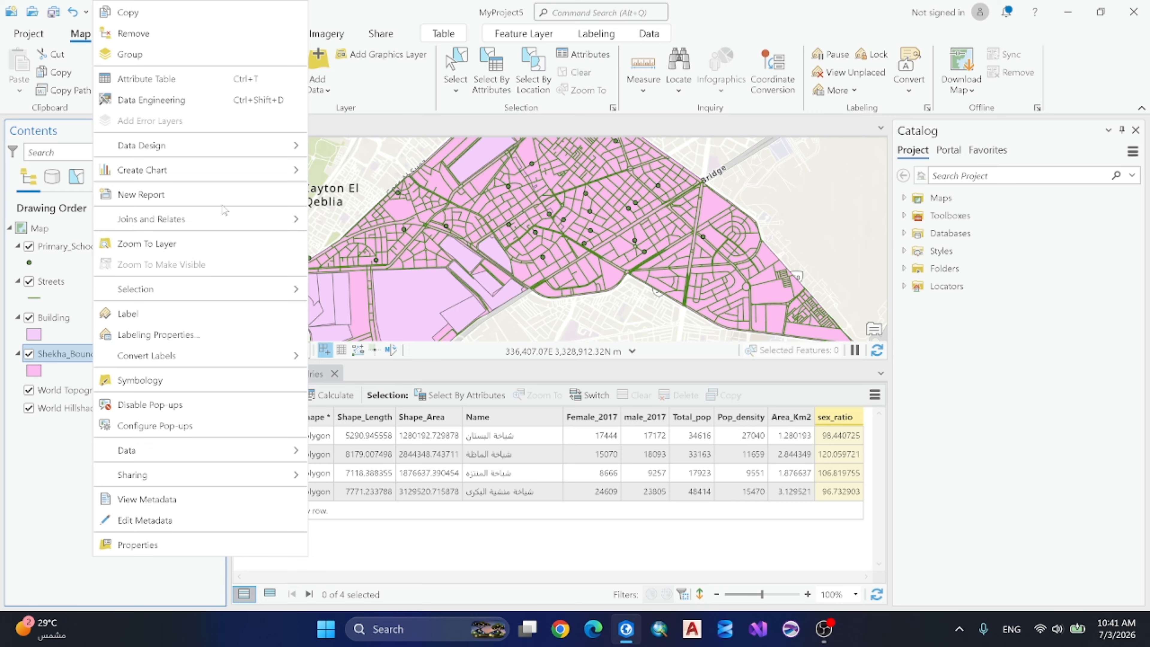
mouse_move(220, 225)
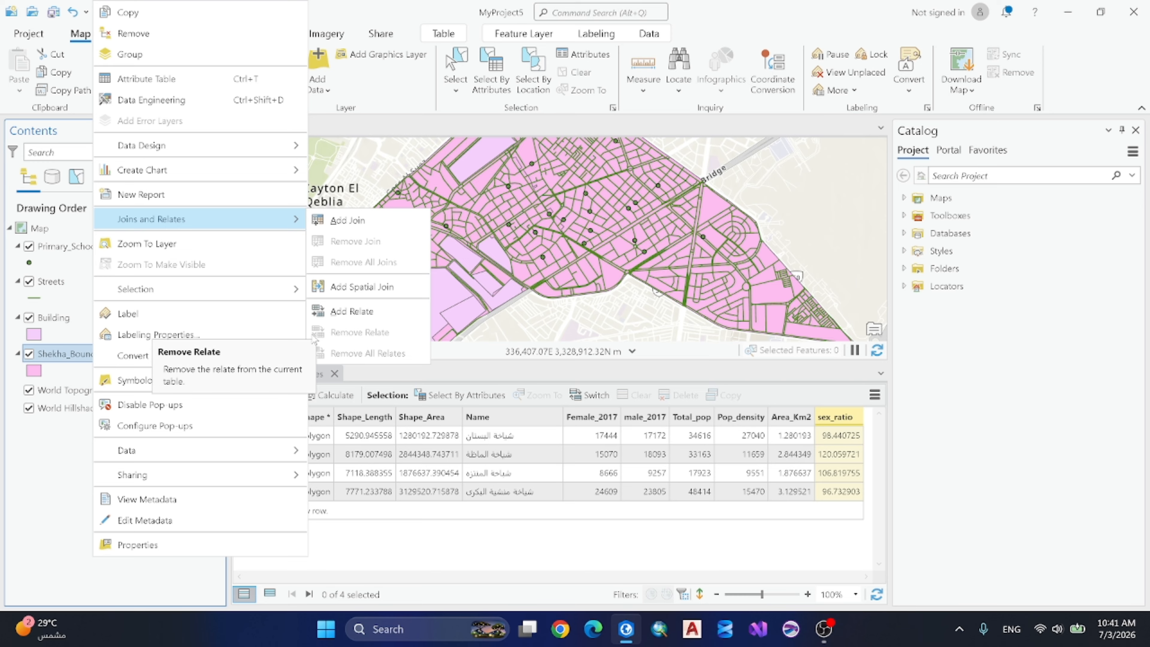
left_click(379, 227)
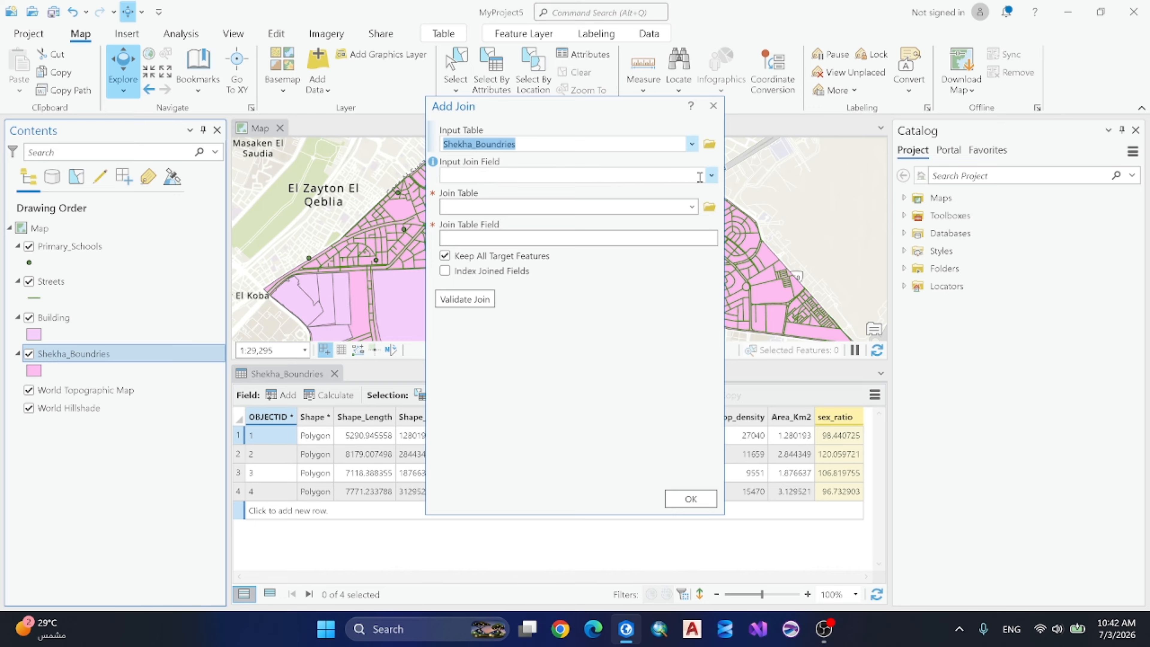
left_click(711, 176)
left_click(606, 197)
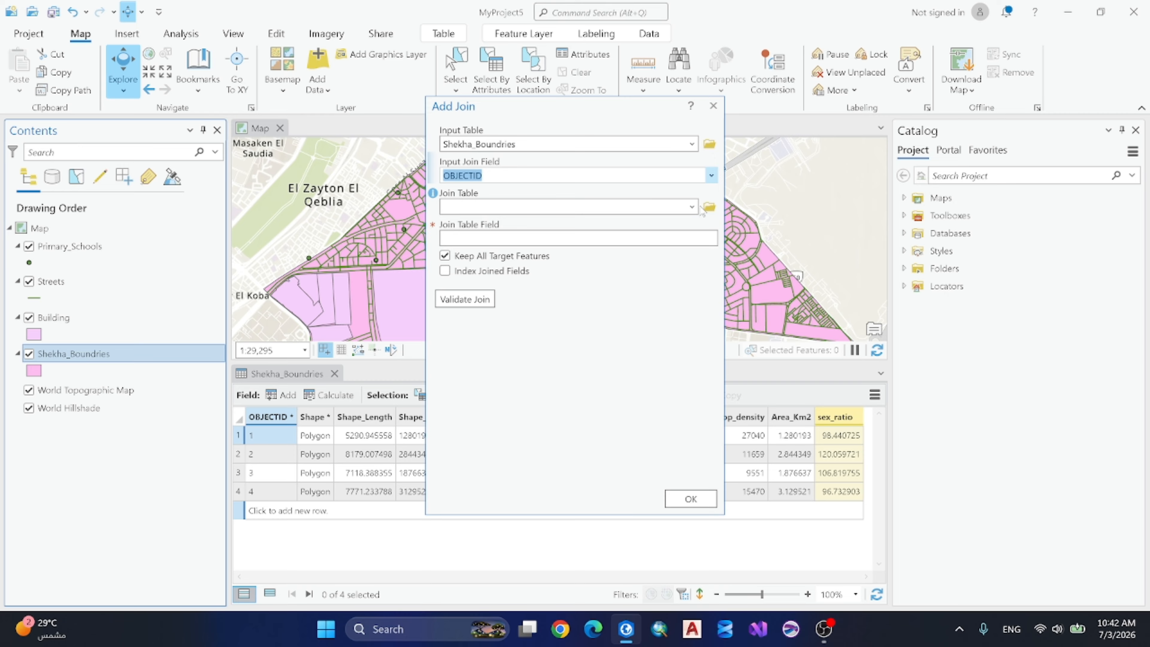
left_click(709, 207)
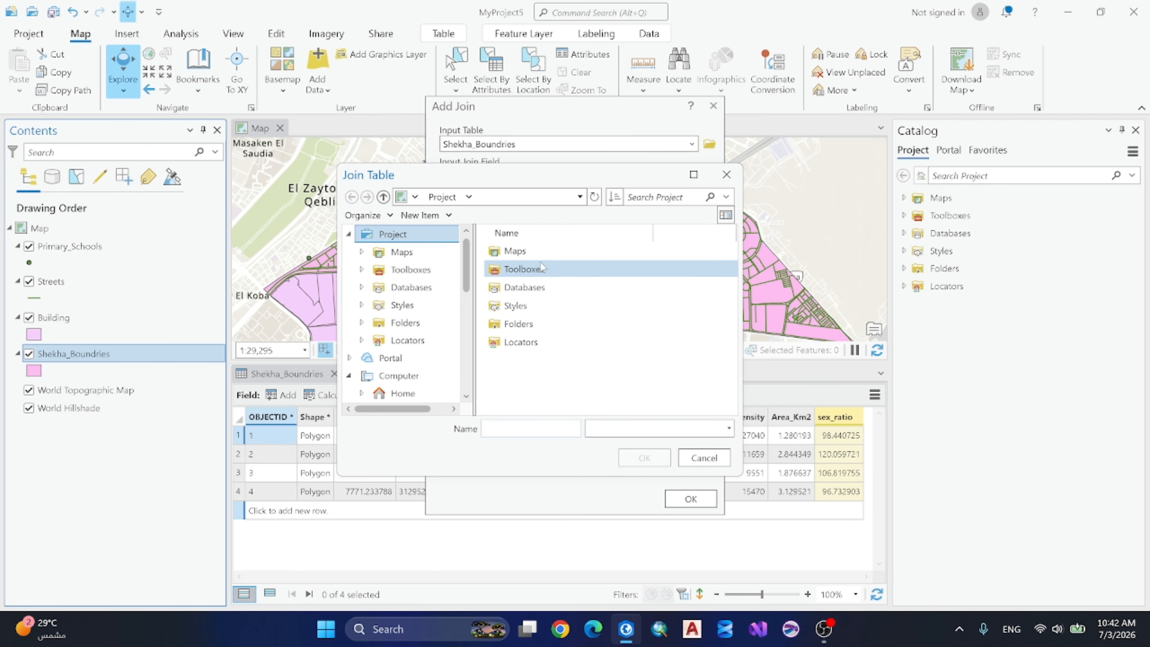
left_click(573, 252)
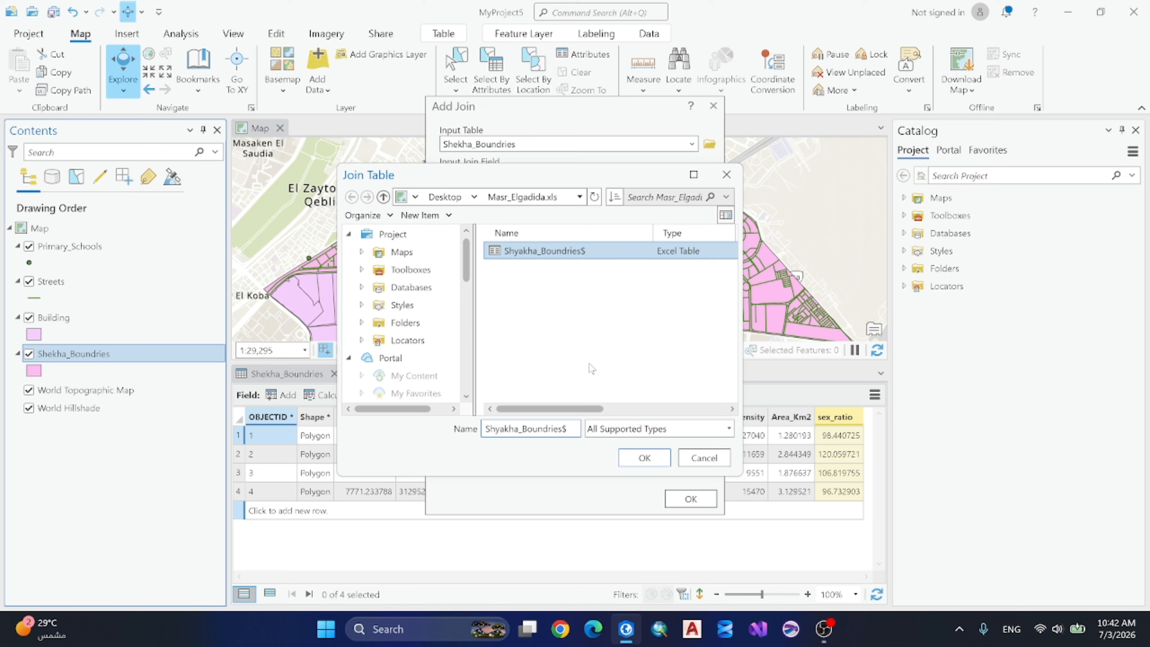
left_click(644, 457)
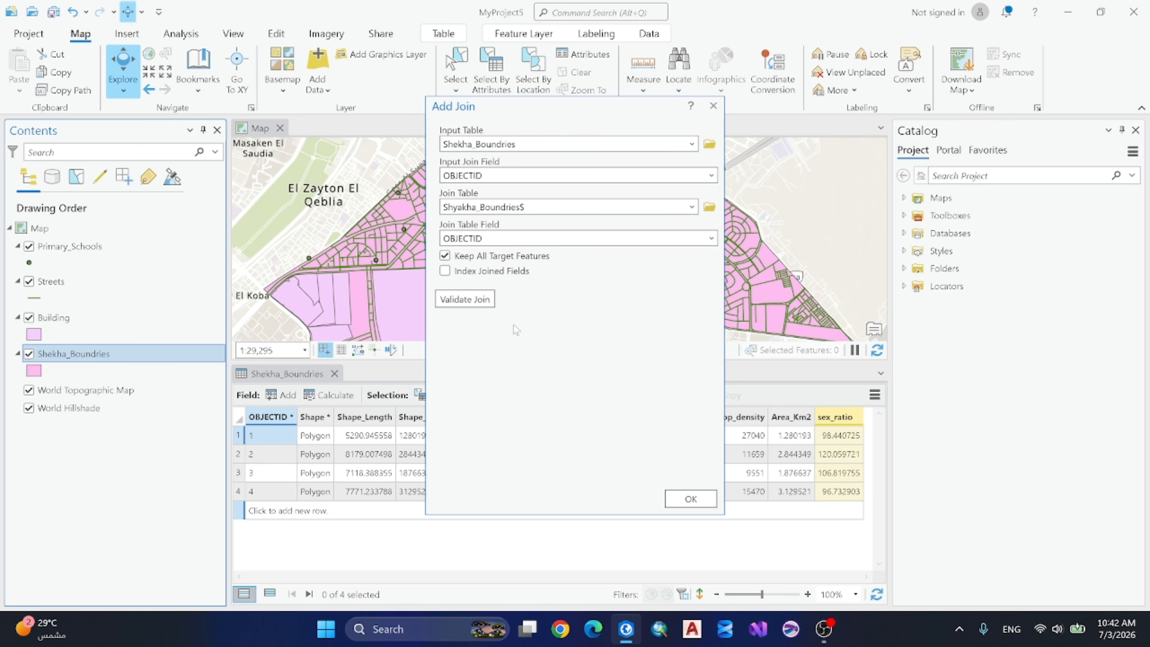
Enable Index Joined Fields, keep all target features, validate the join on OBJECTID and run it.
left_click(449, 273)
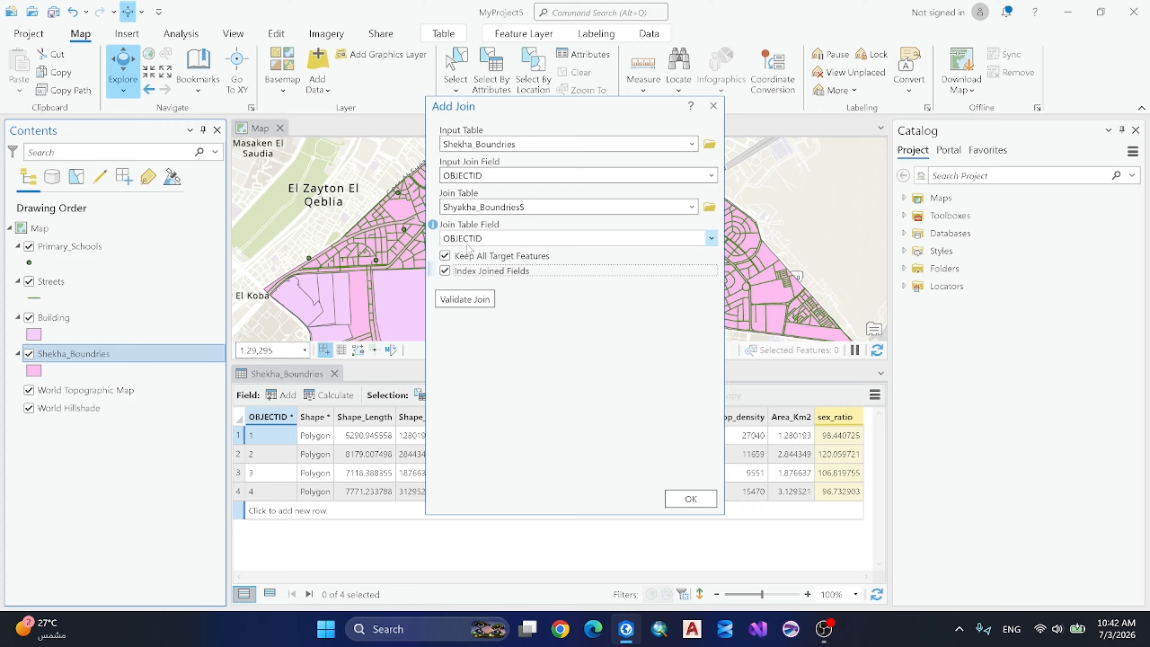
left_click(446, 256)
left_click(446, 255)
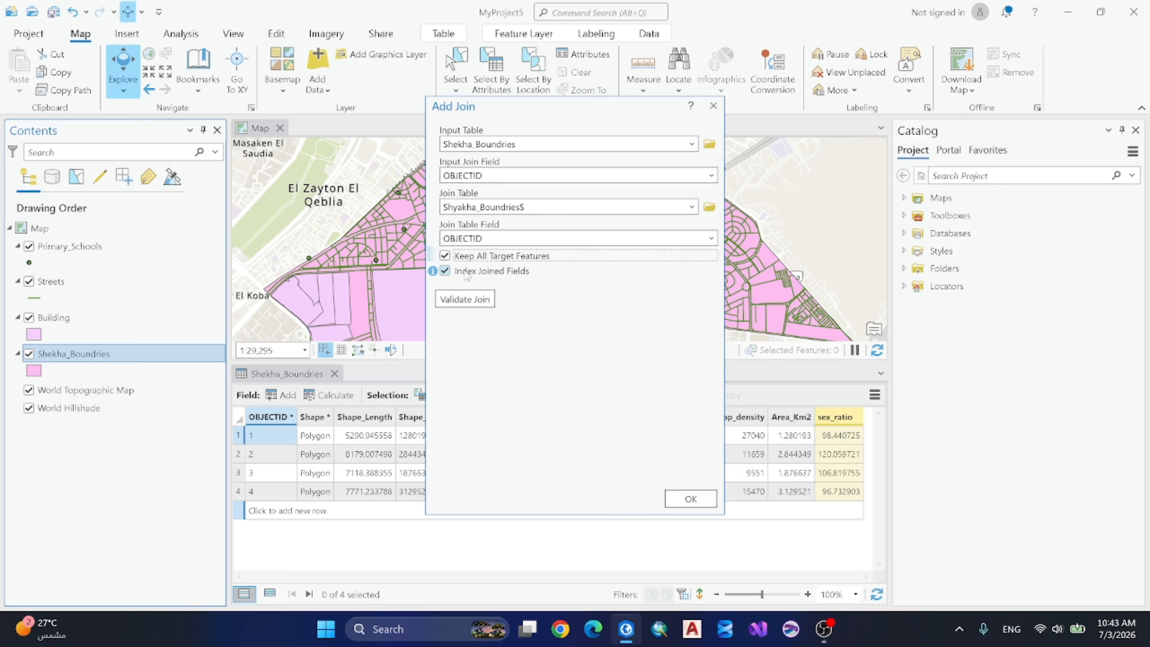
left_click(445, 256)
left_click(471, 301)
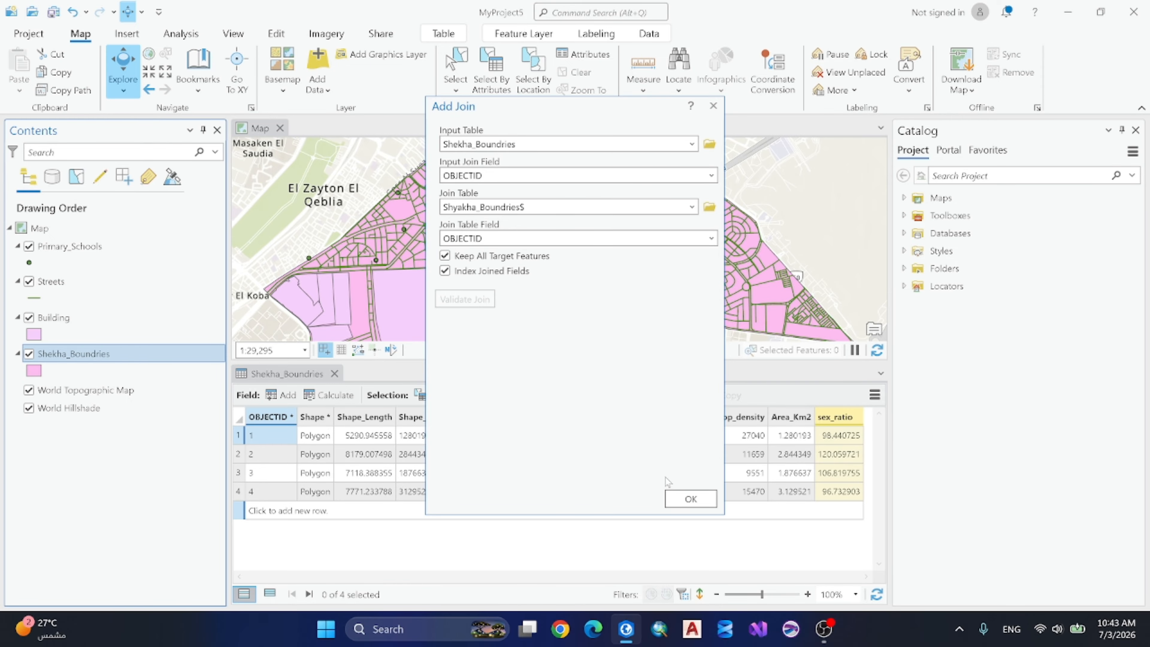
left_click(690, 498)
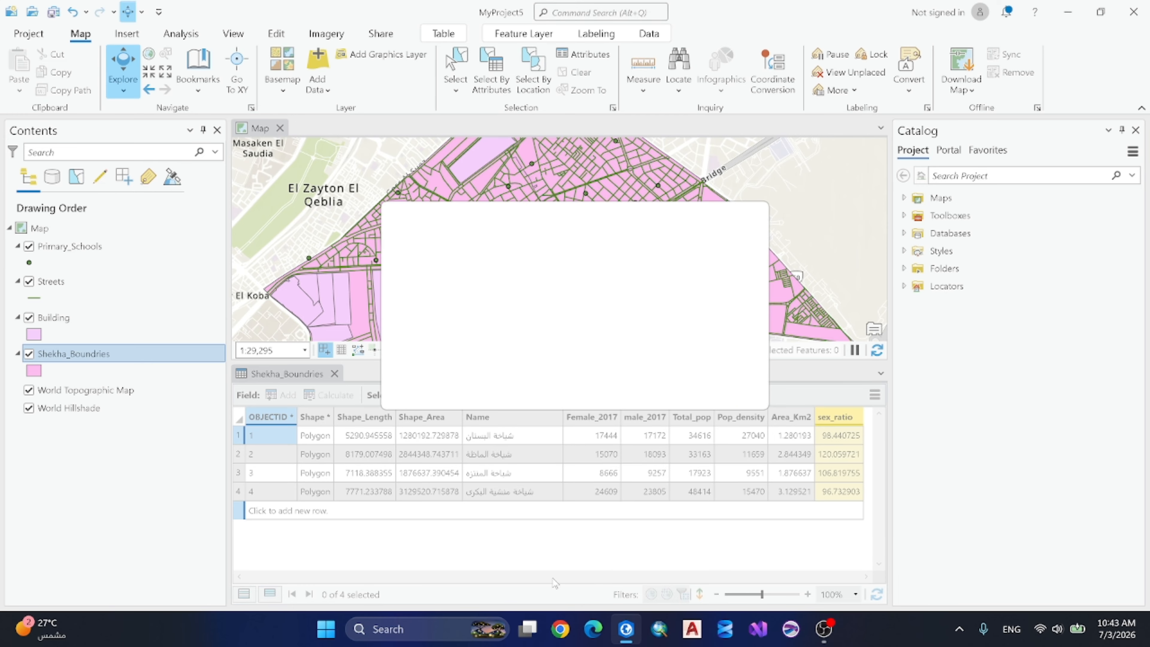
left_click(732, 395)
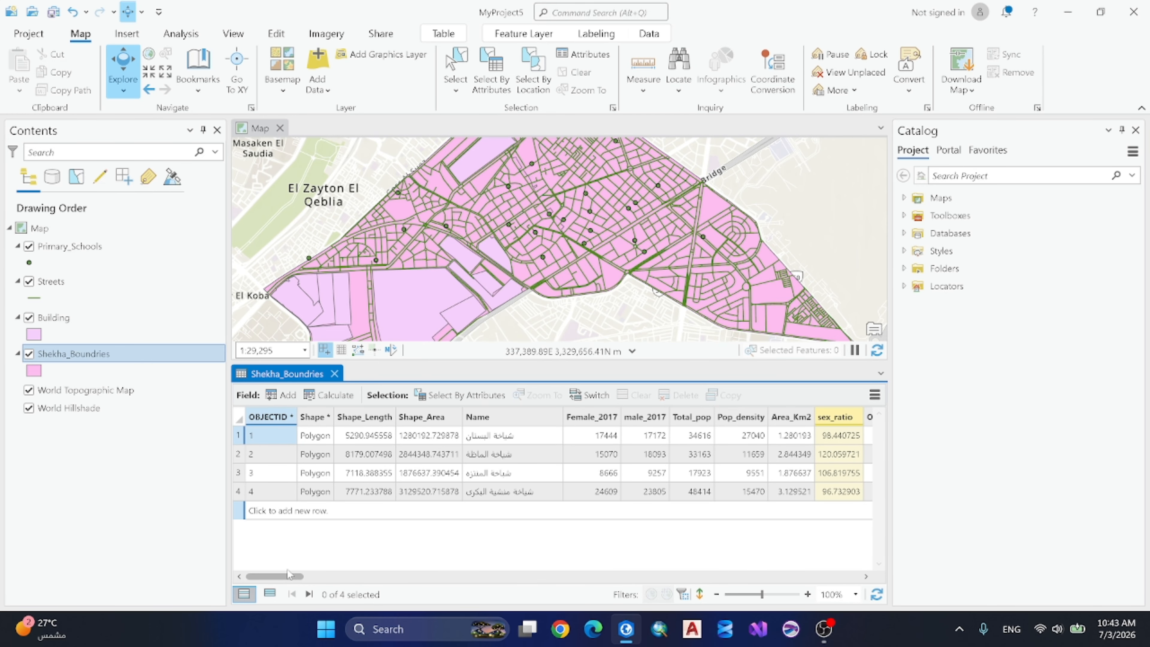
Close the Shekha_Boundries attribute table and remove all joins from the layer.
mouse_move(287, 576)
left_mouse_down()
mouse_move(679, 597)
mouse_move(794, 617)
mouse_move(295, 584)
left_mouse_up()
left_click(334, 374)
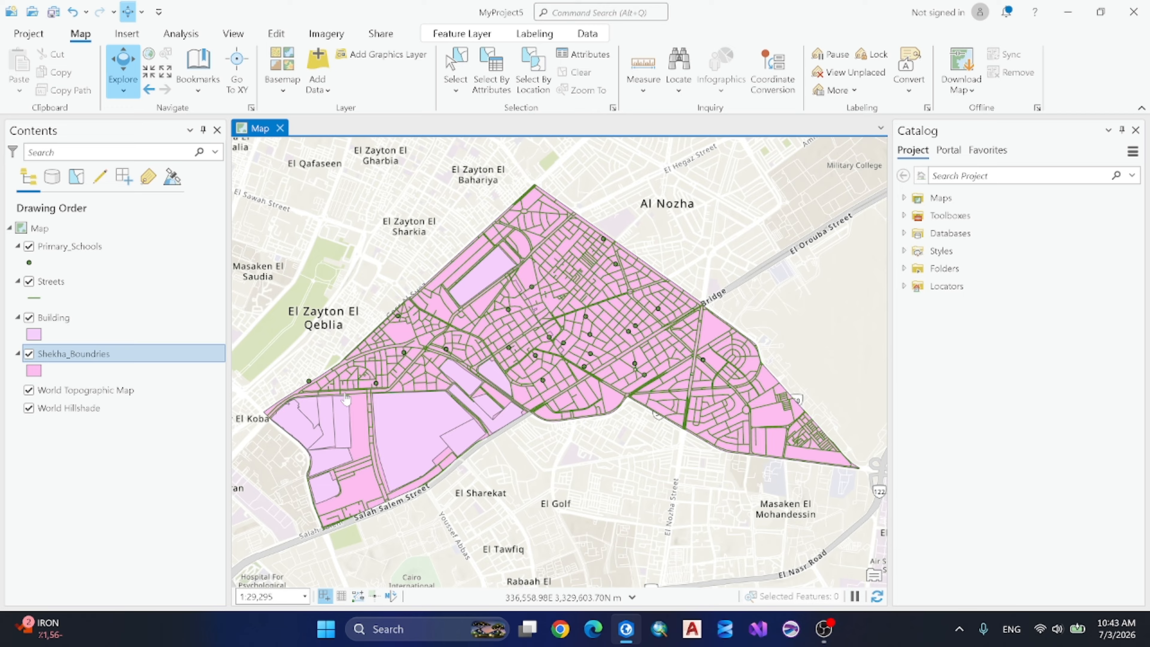
left_click(165, 360)
right_click(165, 360)
mouse_move(261, 219)
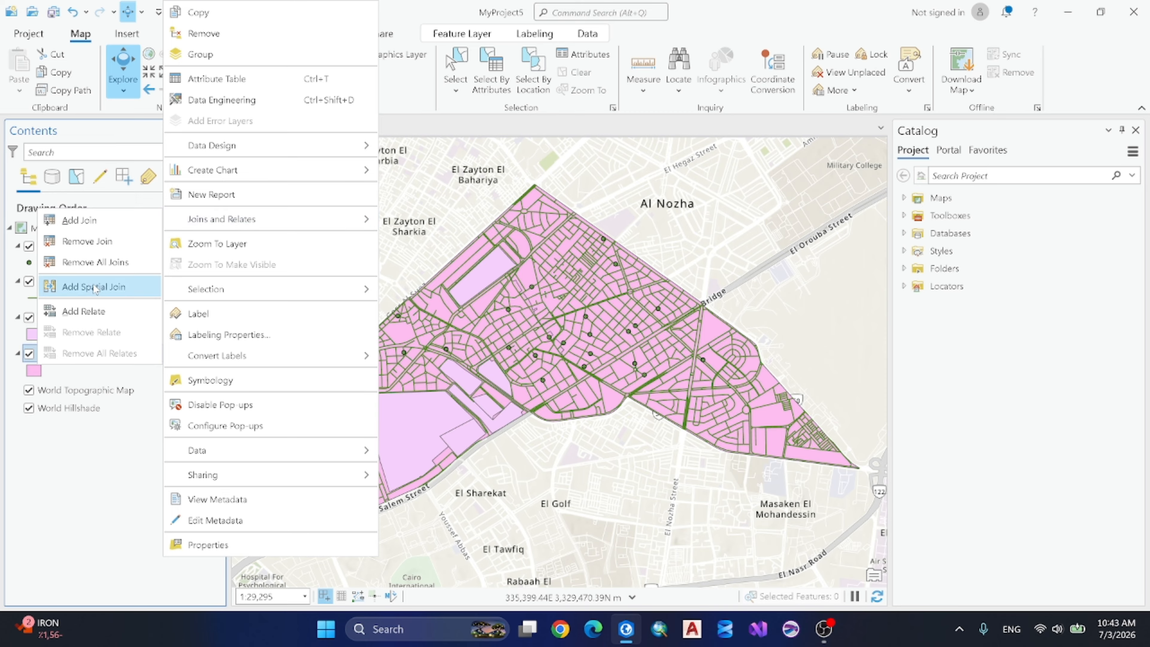
left_click(105, 262)
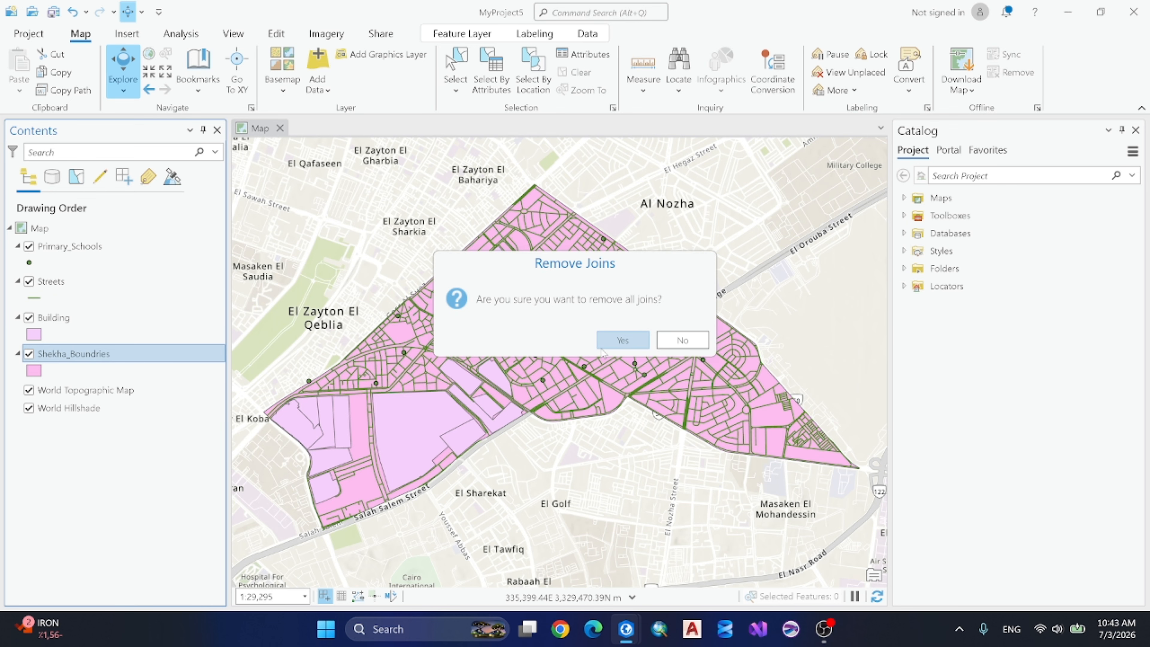
left_click(602, 338)
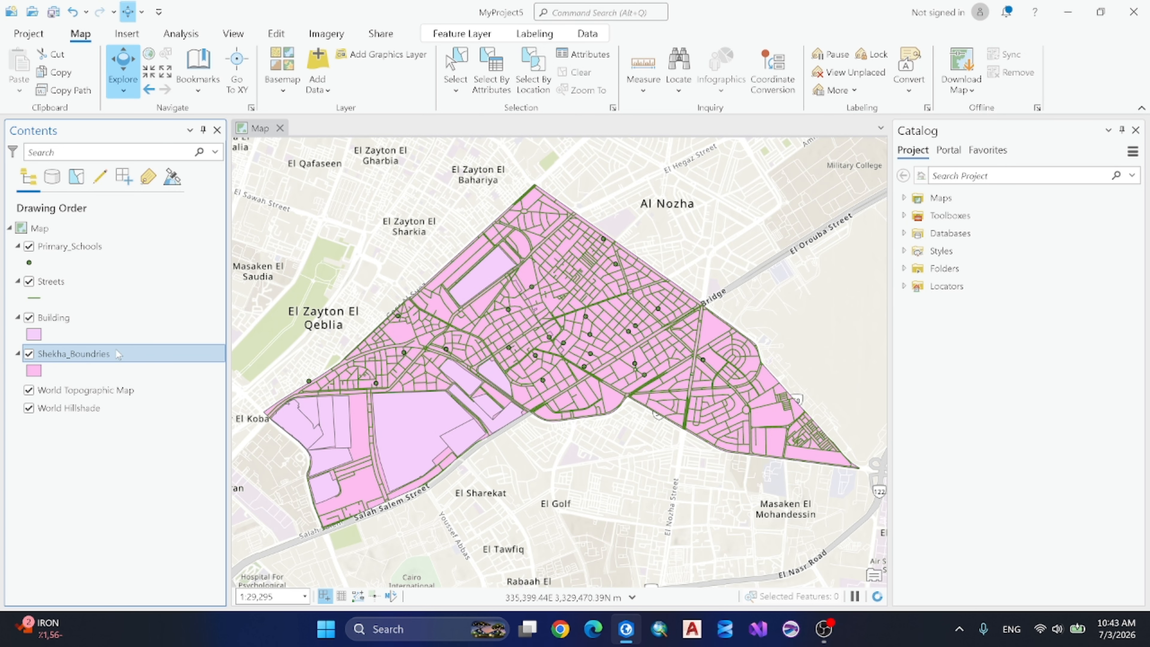
right_click(119, 354)
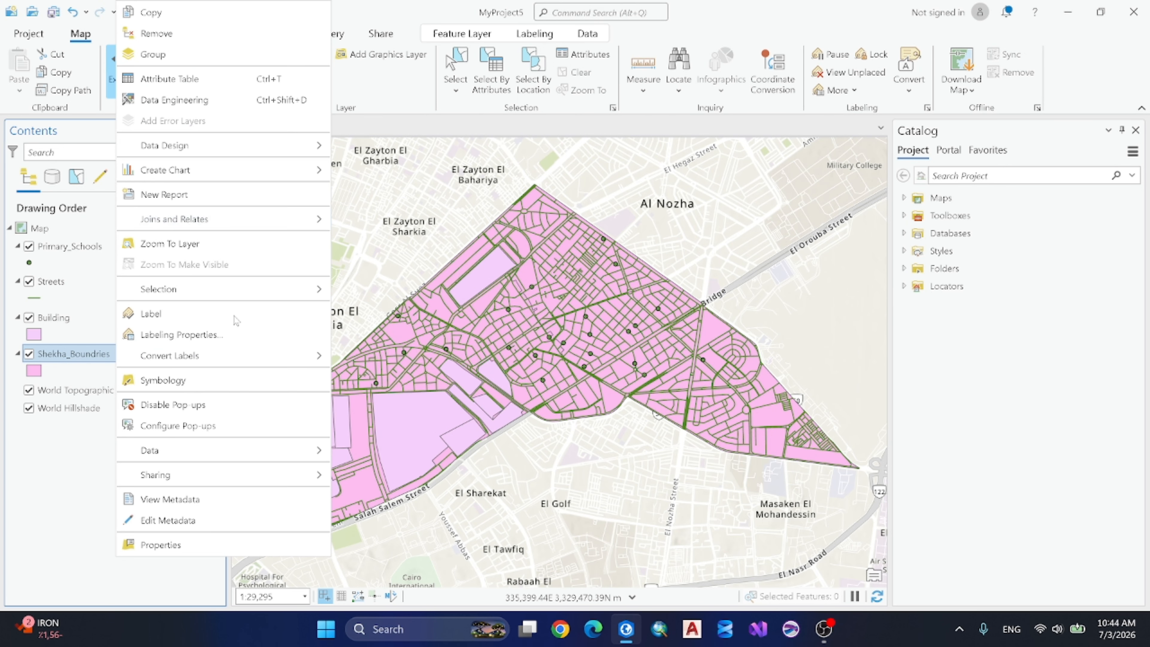
mouse_move(194, 450)
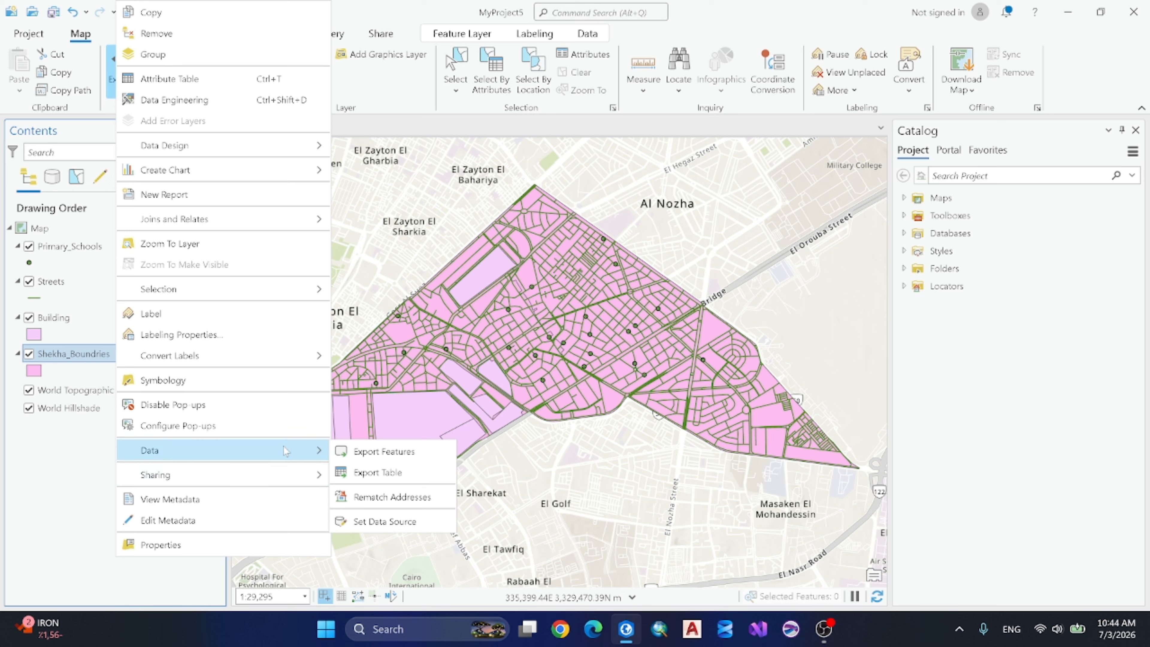
left_click(65, 463)
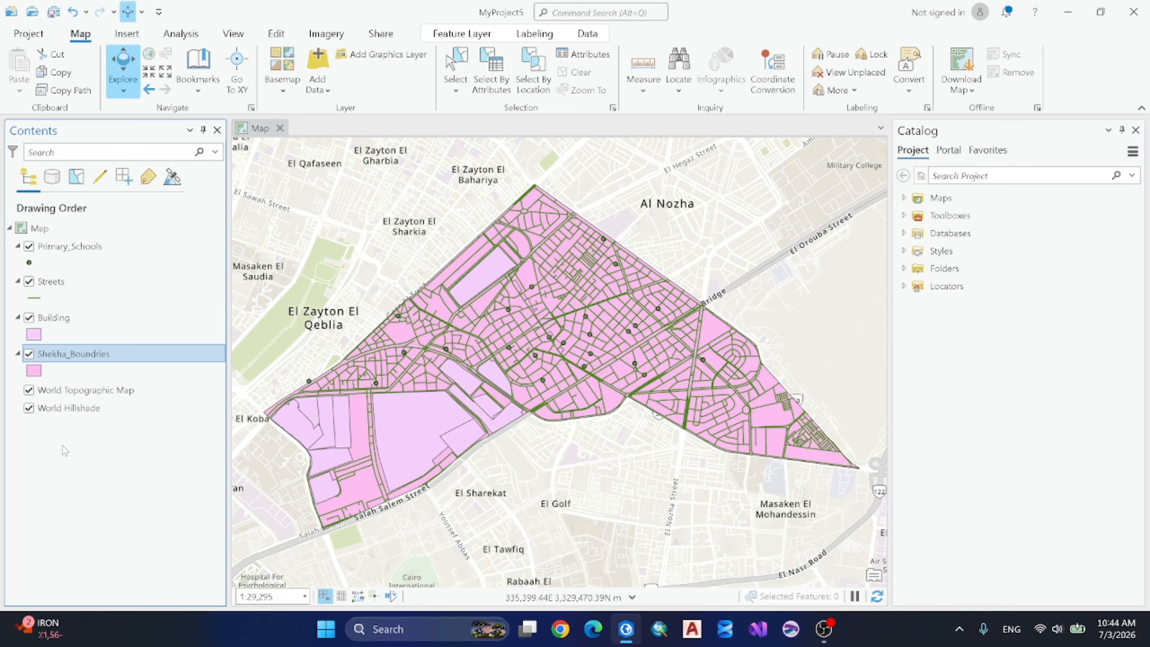
Run Add Spatial Join on Shekha_Boundries with join features Primary_Schools, keeping all target features and using the Contains match option.
right_click(58, 354)
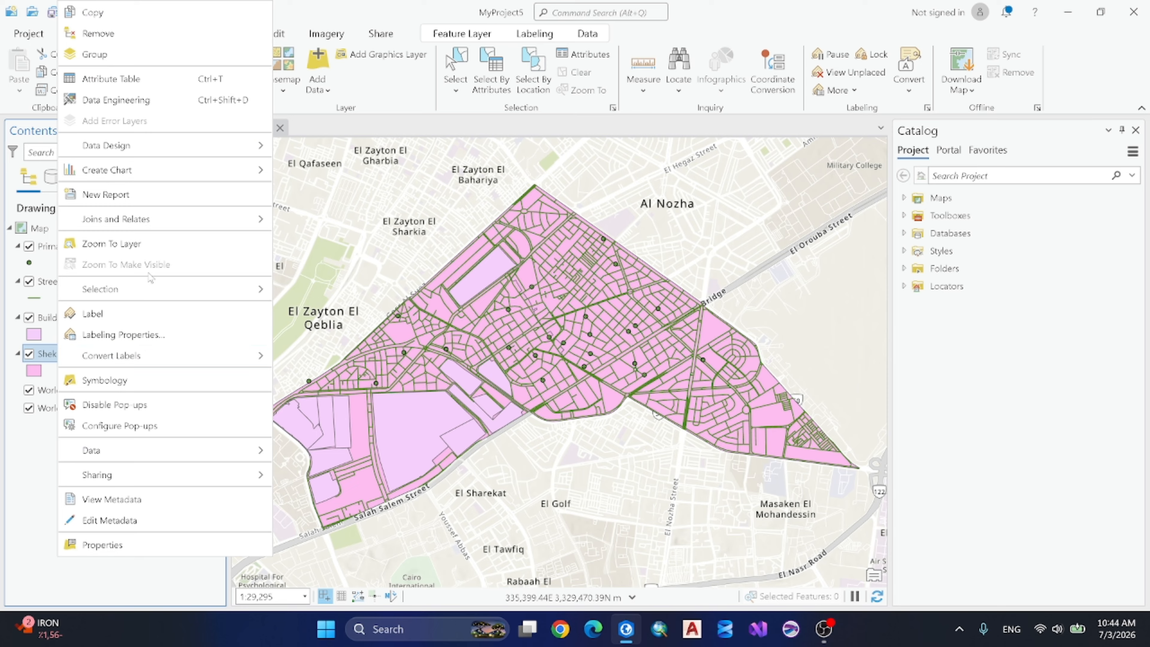
mouse_move(168, 223)
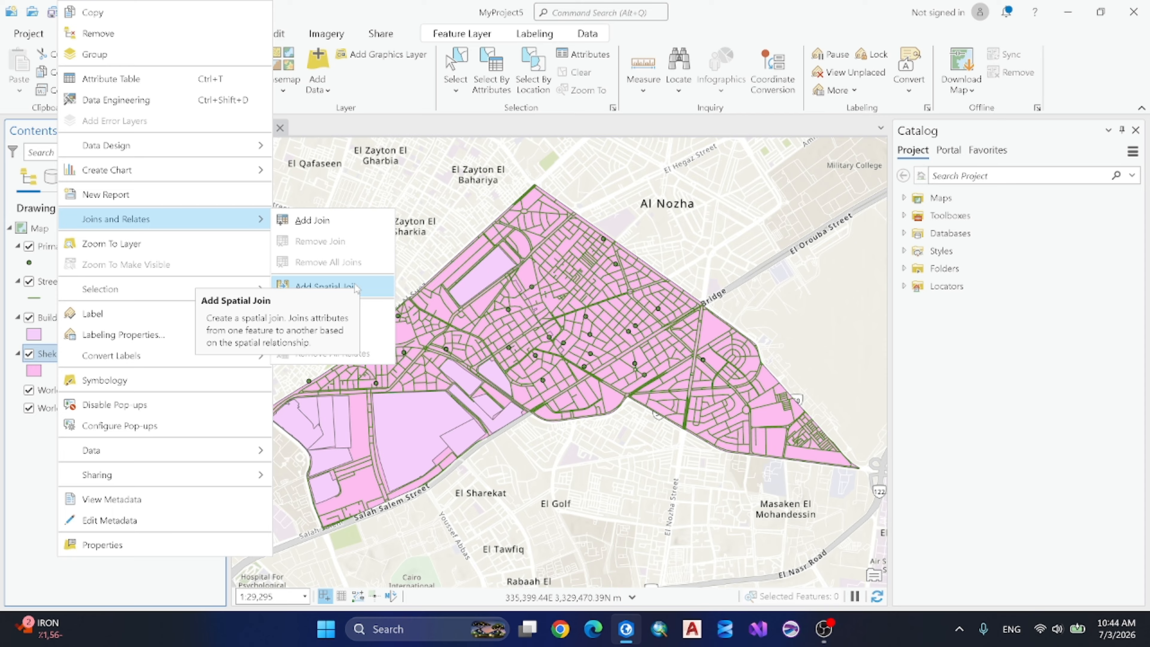
left_click(322, 288)
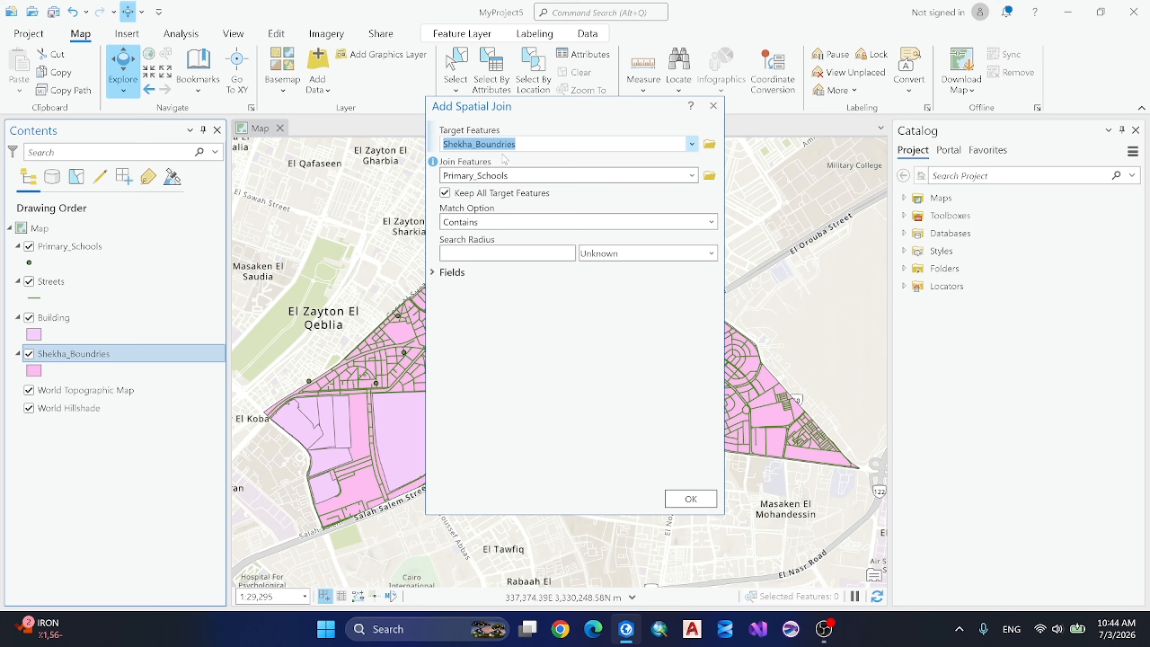
left_click(691, 175)
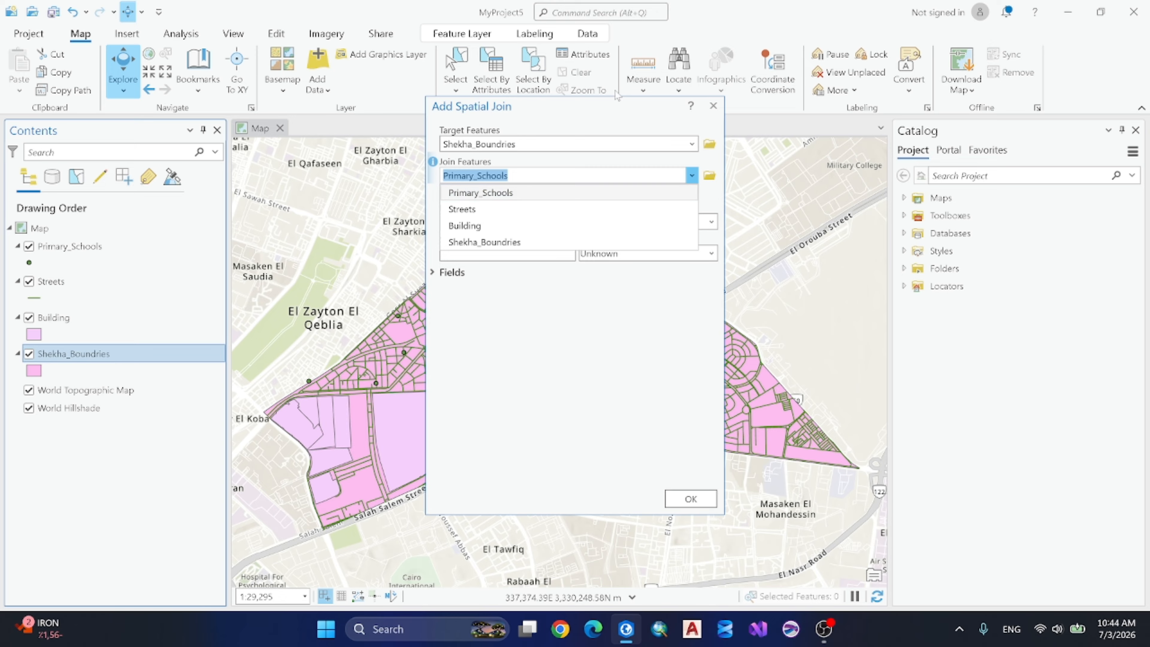
left_click(563, 191)
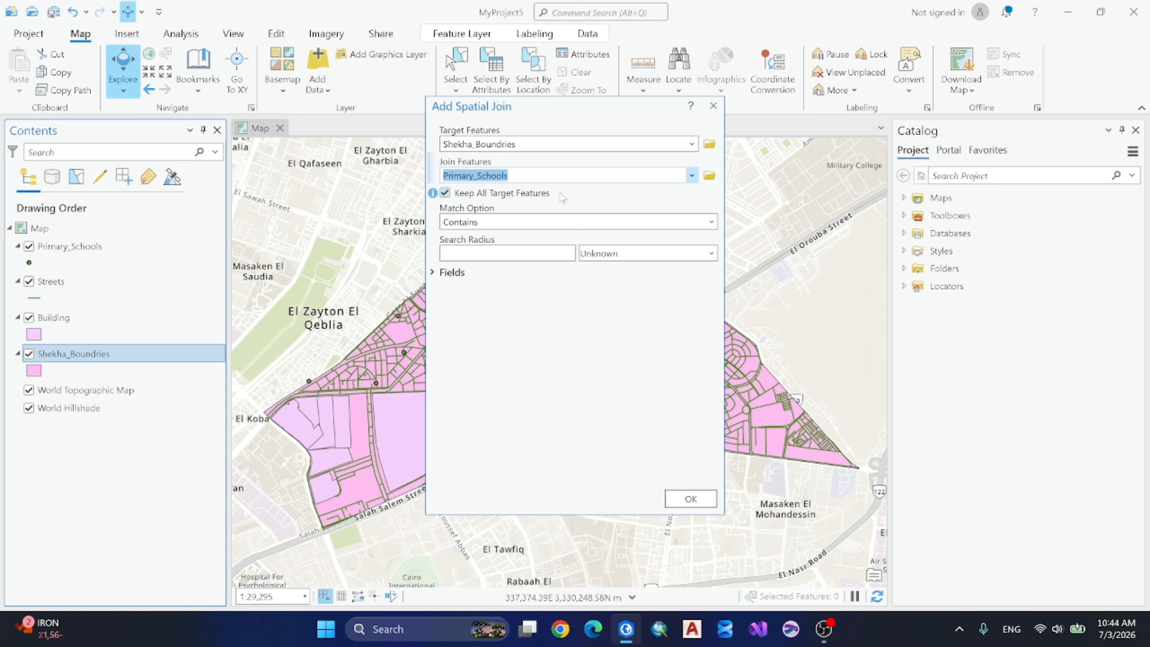
left_click(710, 222)
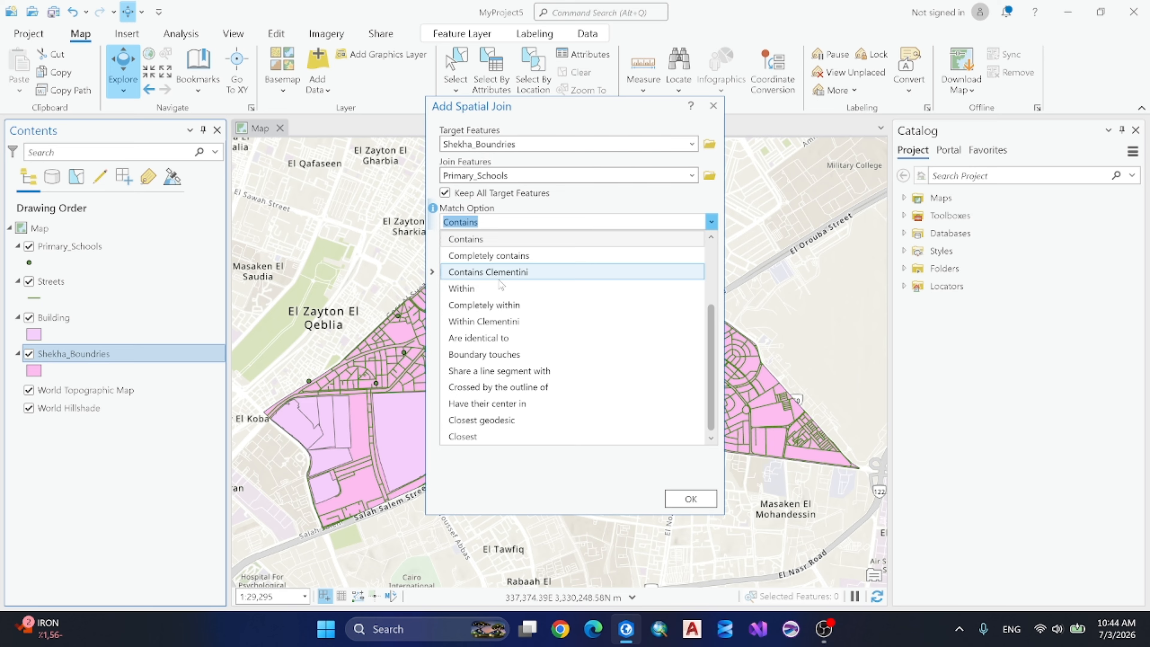
left_click(506, 240)
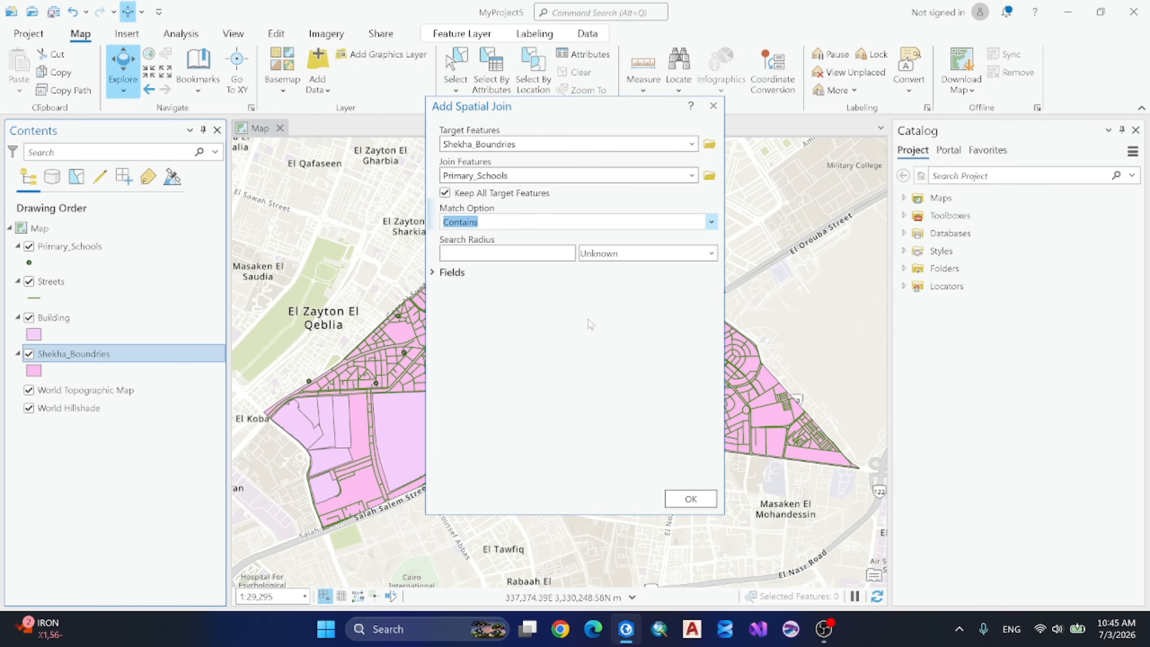
left_click(681, 498)
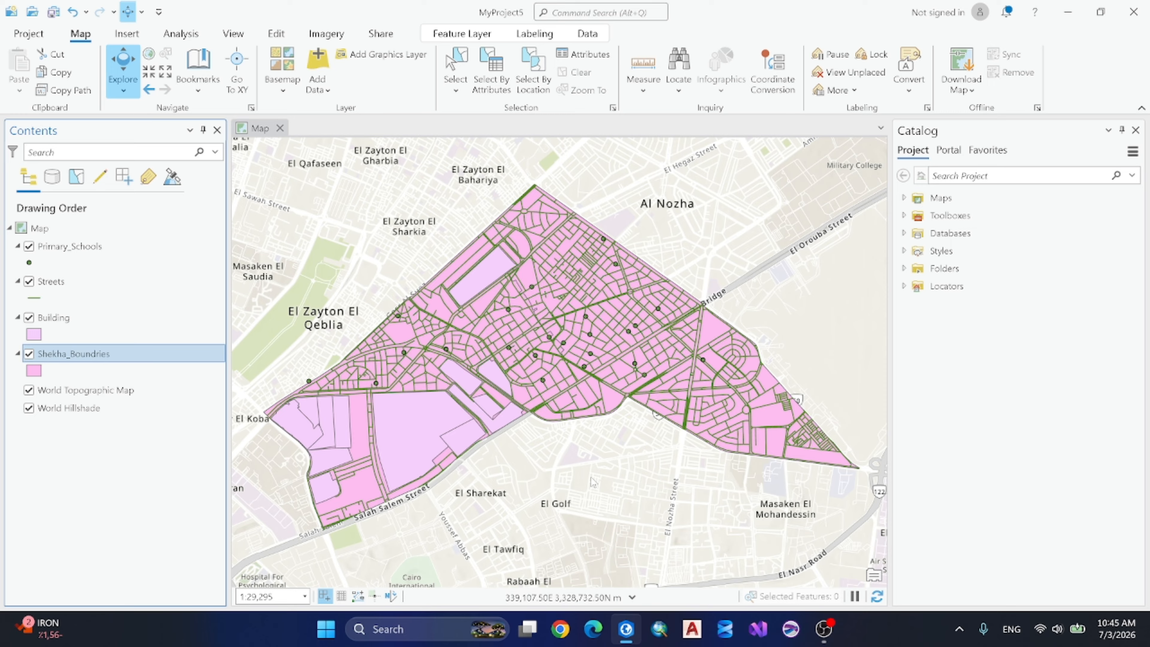
Open the Shekha_Boundries attribute table and examine the joined school fields, including coordinate_x, coordinate_y and each row's Join_Count.
right_click(117, 359)
left_click(225, 77)
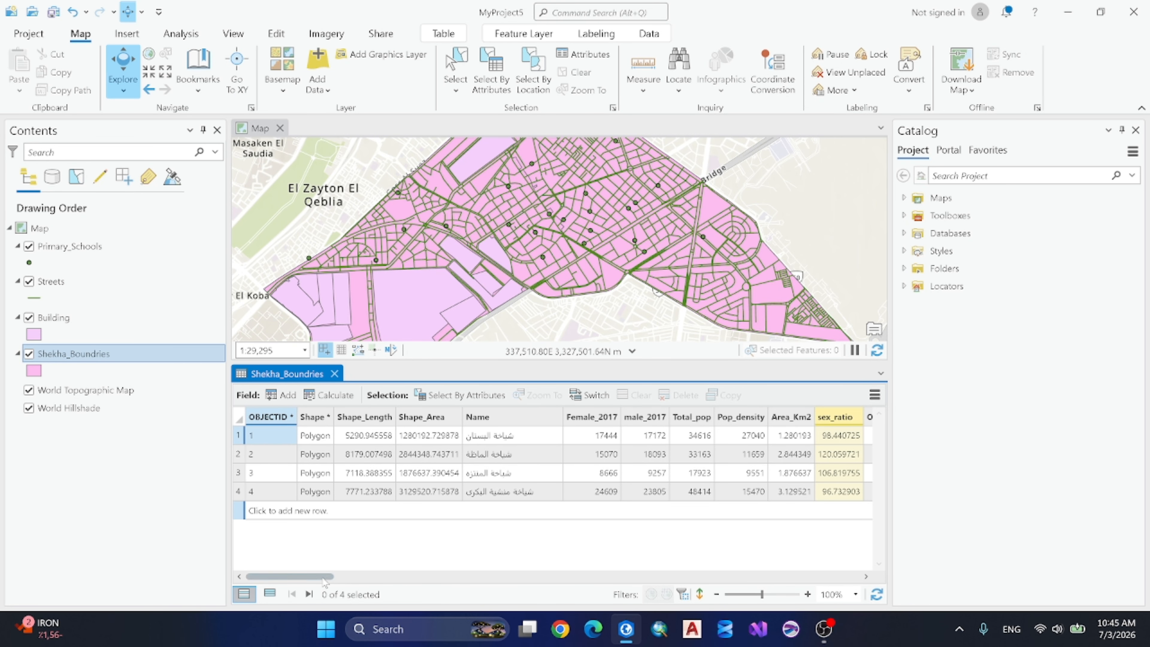
left_click_drag(325, 581, 474, 593)
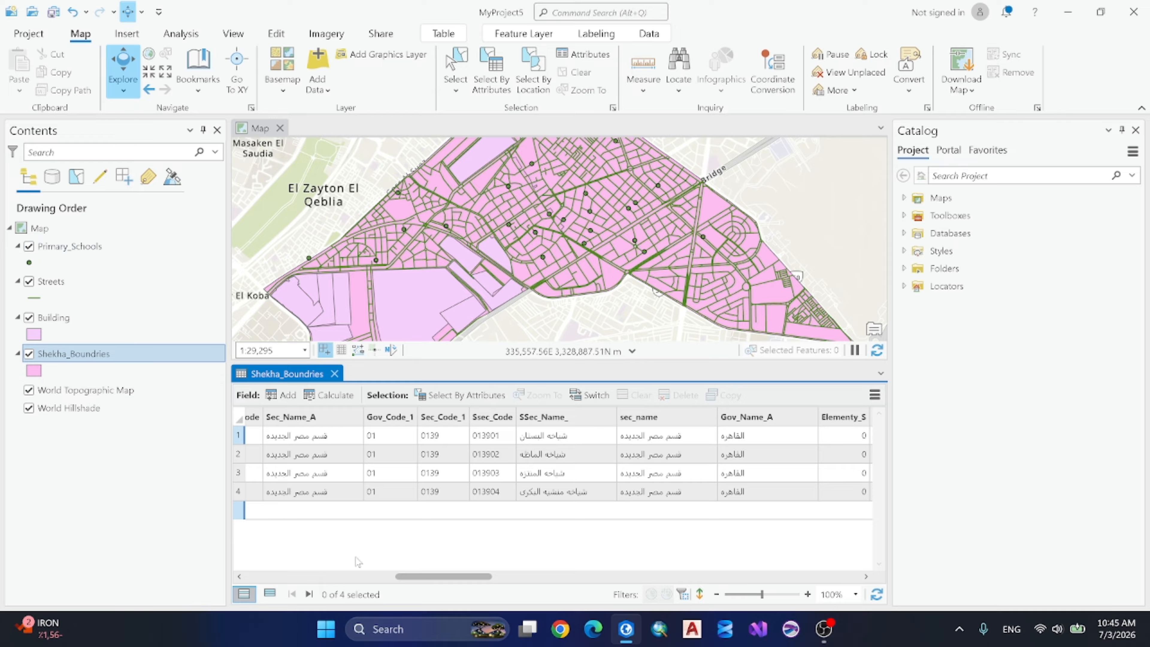
left_click_drag(432, 580, 798, 548)
left_click(660, 424)
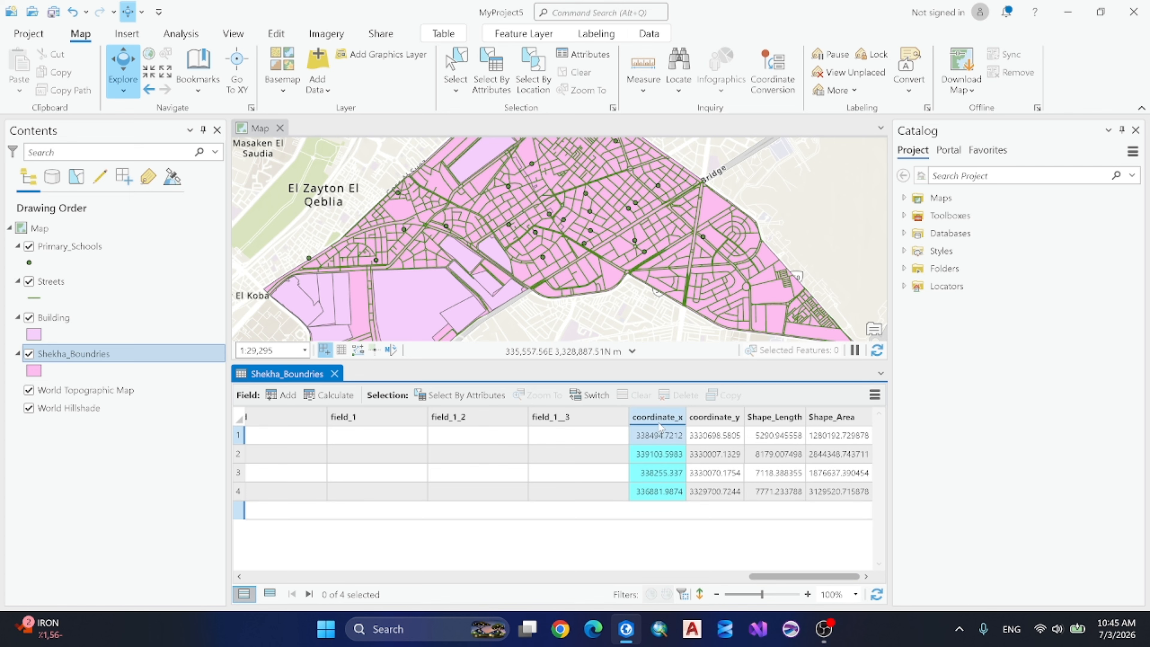
left_click(717, 422)
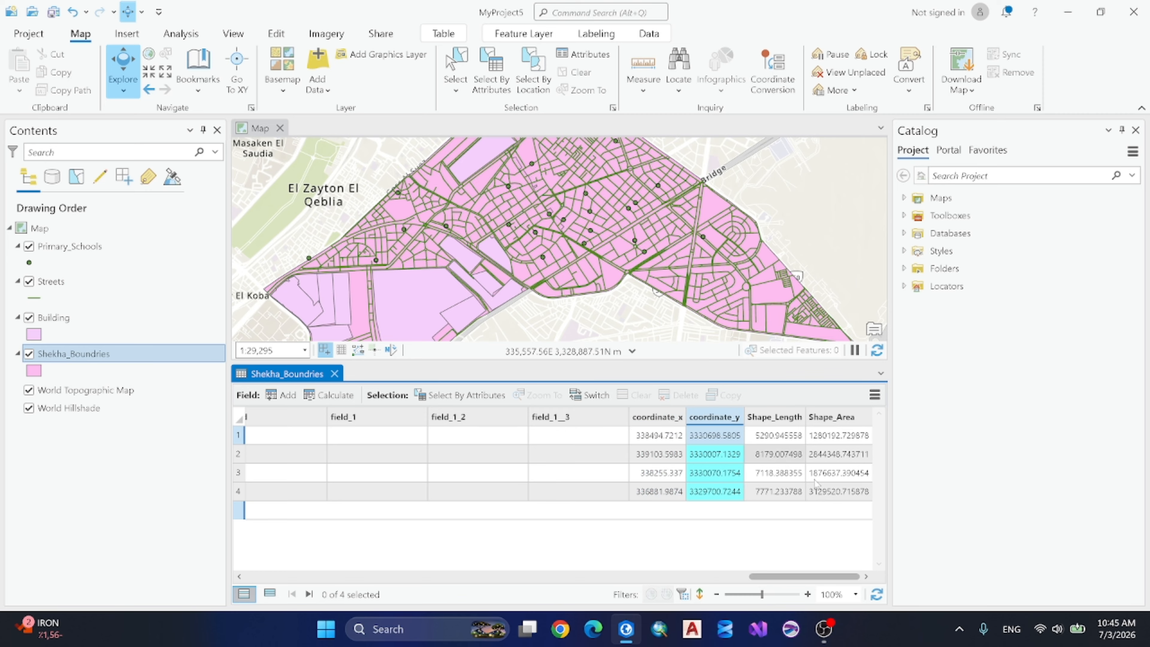
left_click_drag(826, 577, 421, 586)
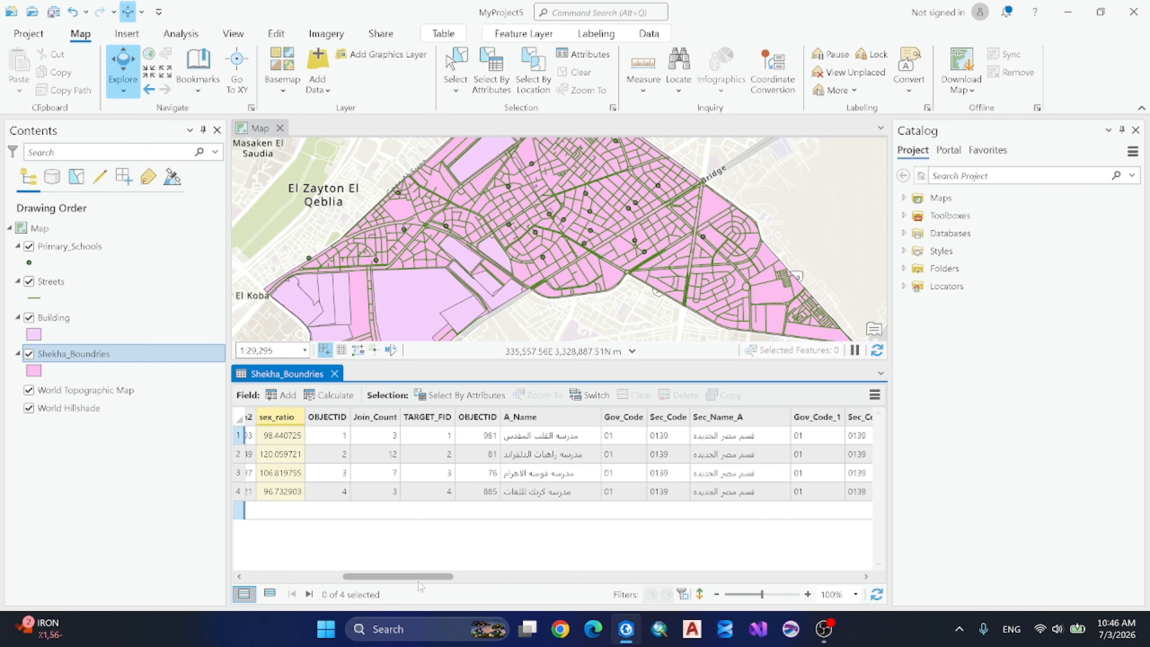
left_click(389, 421)
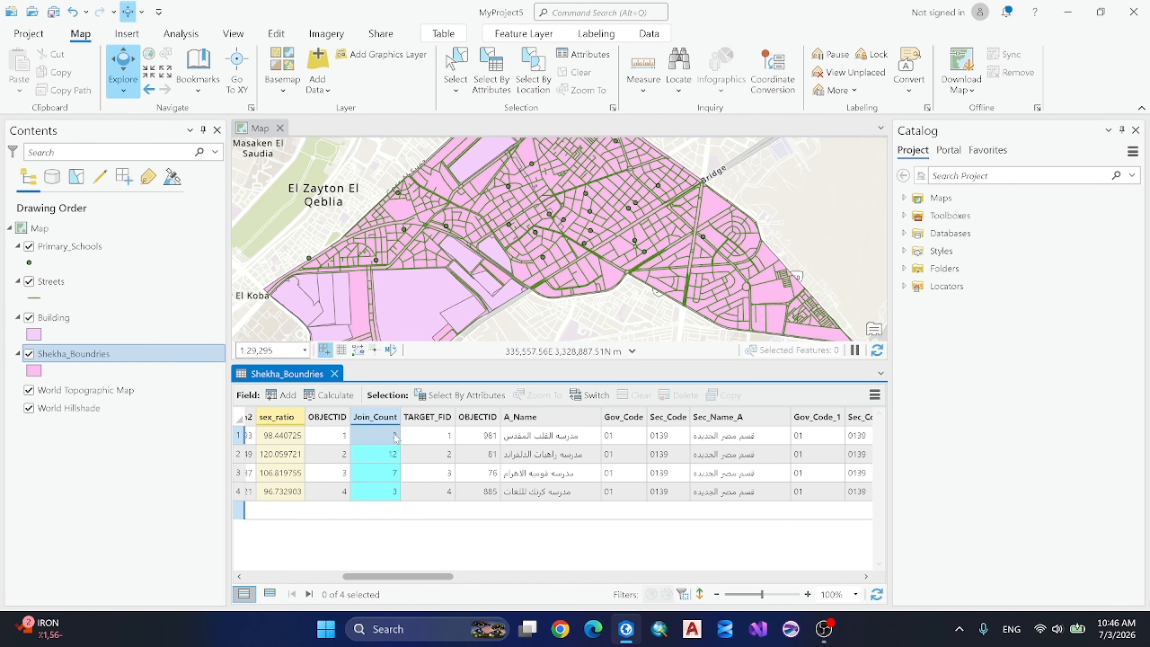
left_click(392, 457)
left_click(387, 474)
left_click(386, 496)
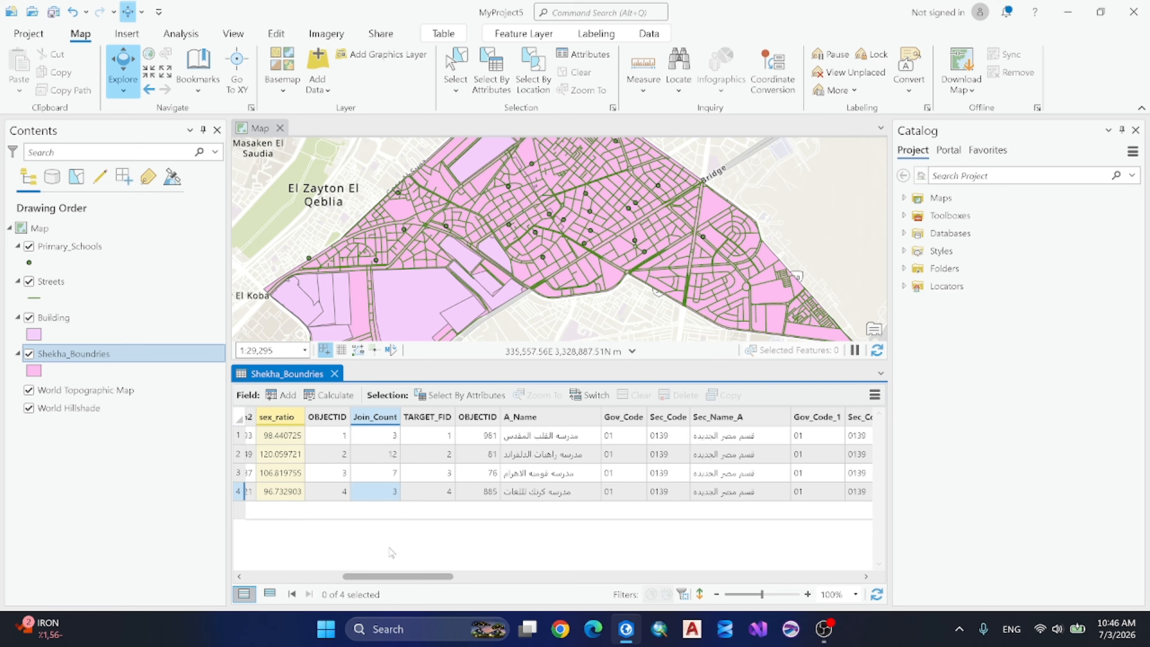
Freeze the Name field in the Shekha_Boundries attribute table.
left_click_drag(395, 588, 308, 582)
right_click(447, 422)
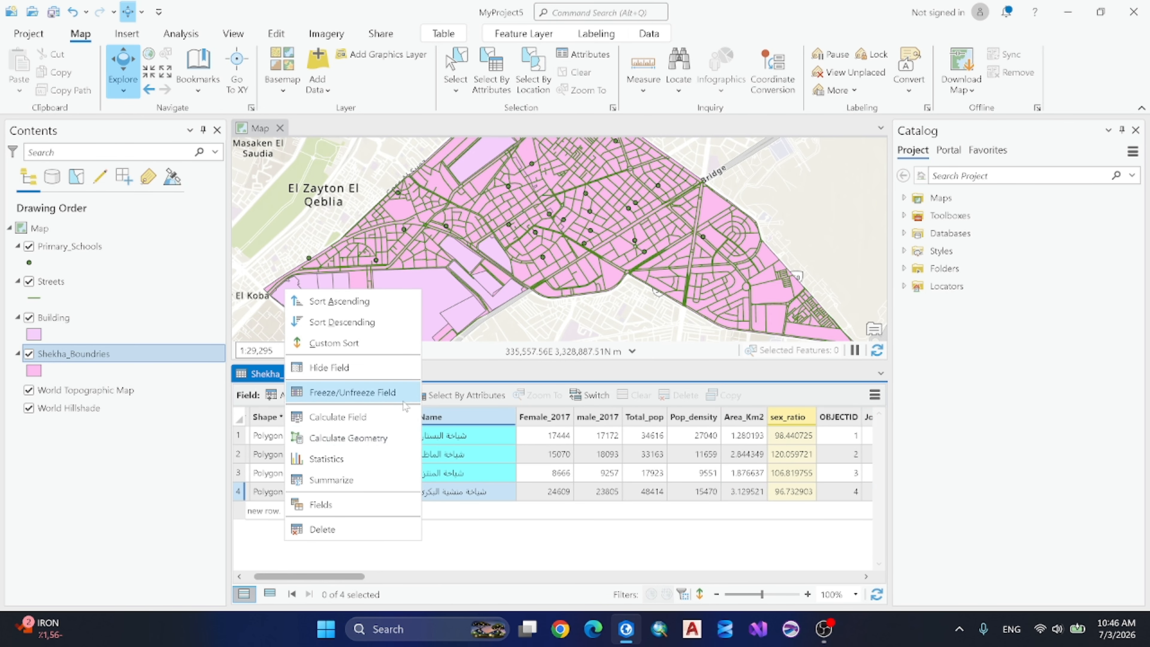
left_click(389, 393)
left_click_drag(330, 581, 286, 585)
left_click(330, 473)
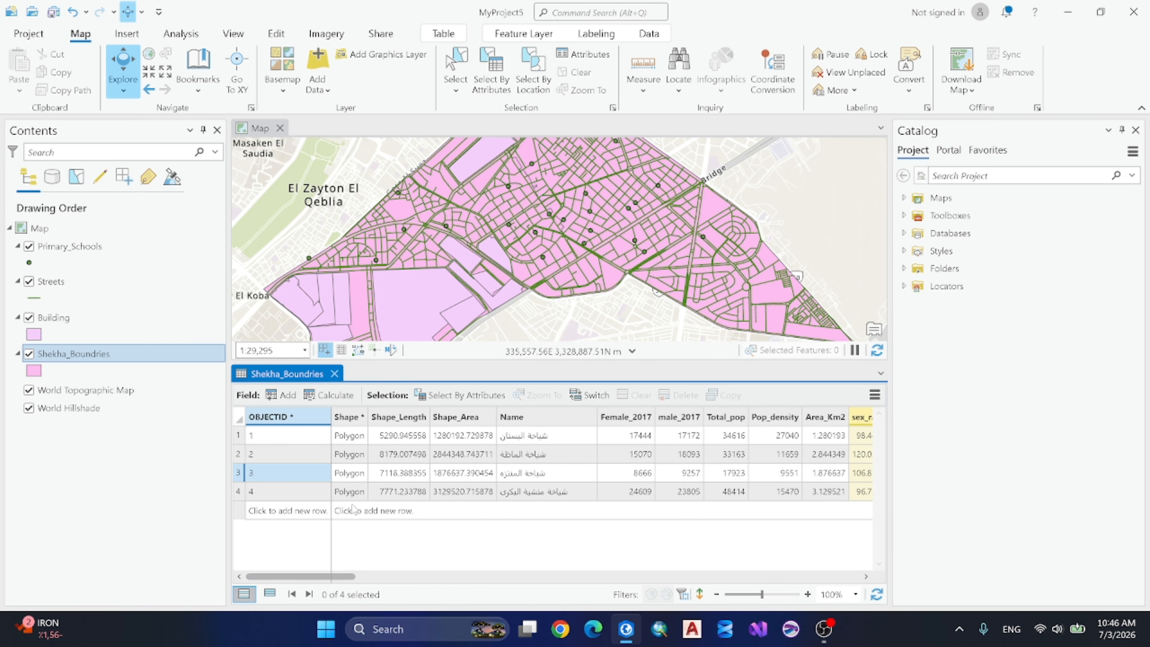
Unfreeze the Name field, freeze it again and check it against the joined columns.
left_click(528, 423)
right_click(525, 418)
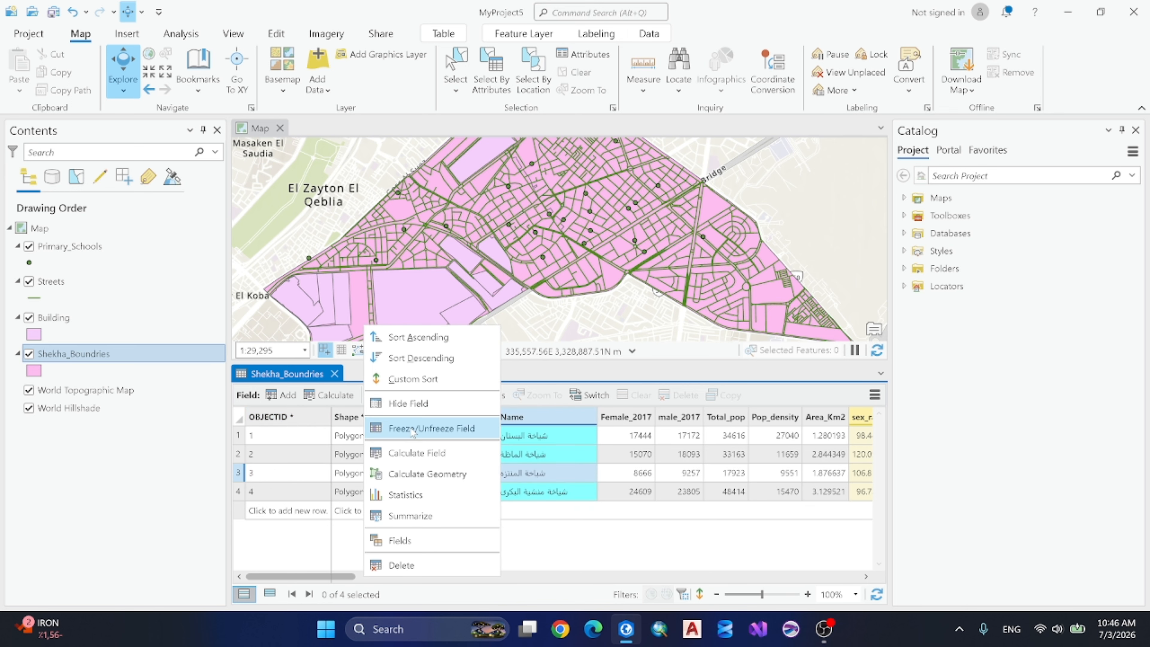
left_click(435, 426)
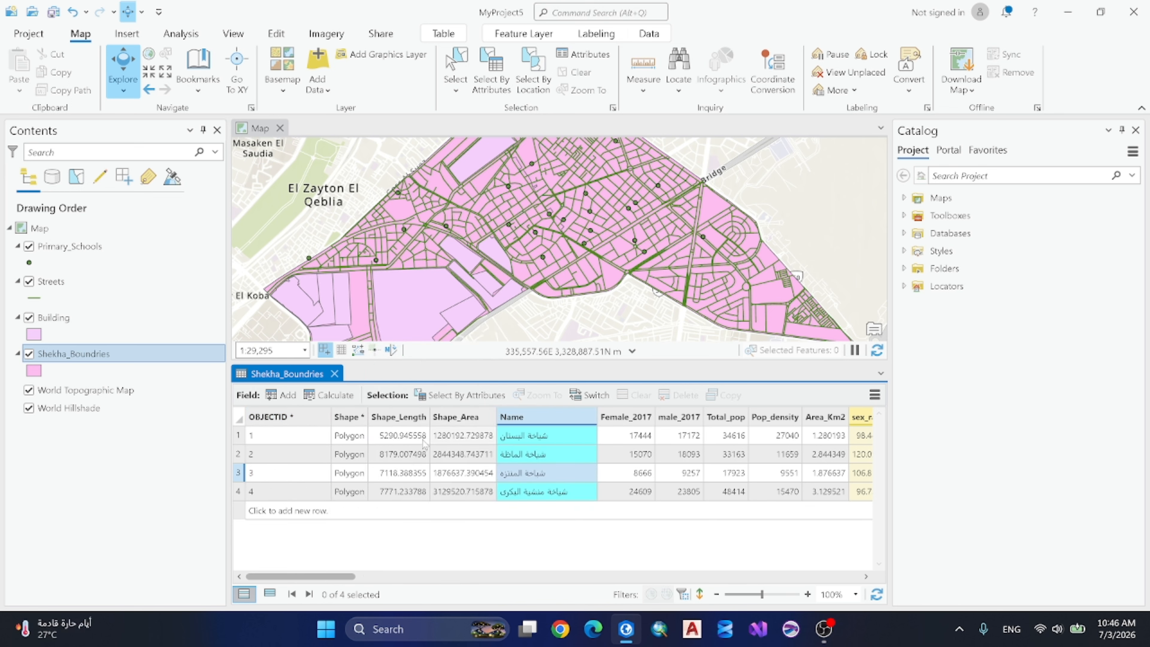
right_click(520, 417)
left_click(468, 428)
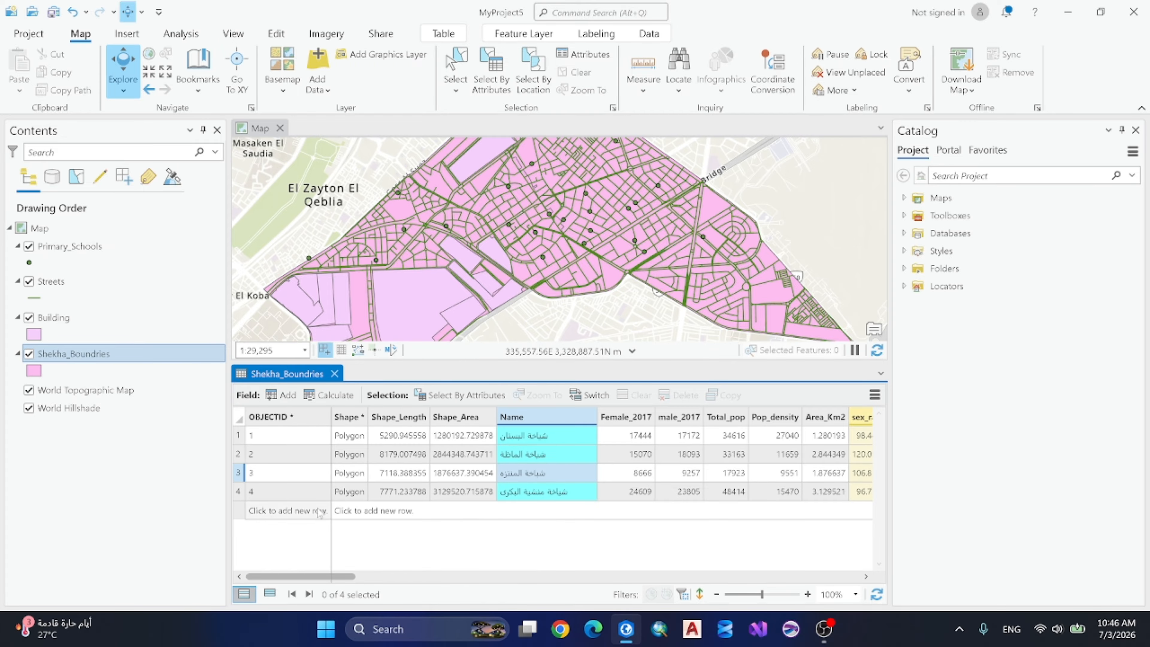
left_click(304, 476)
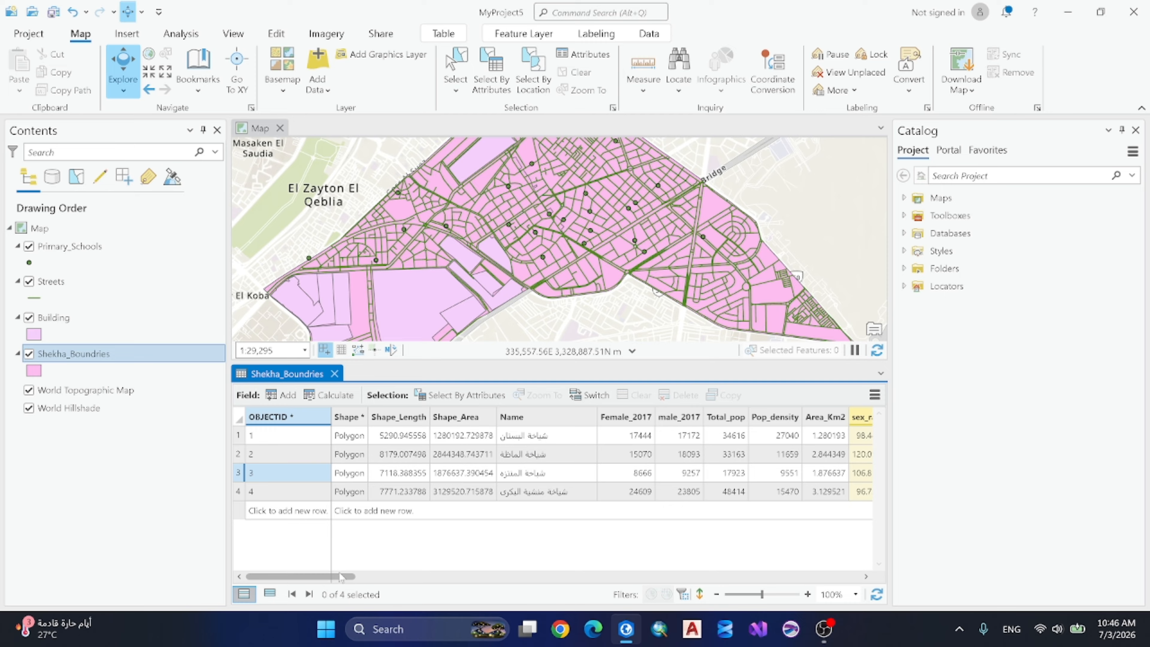
scroll(335, 430, "right", 5)
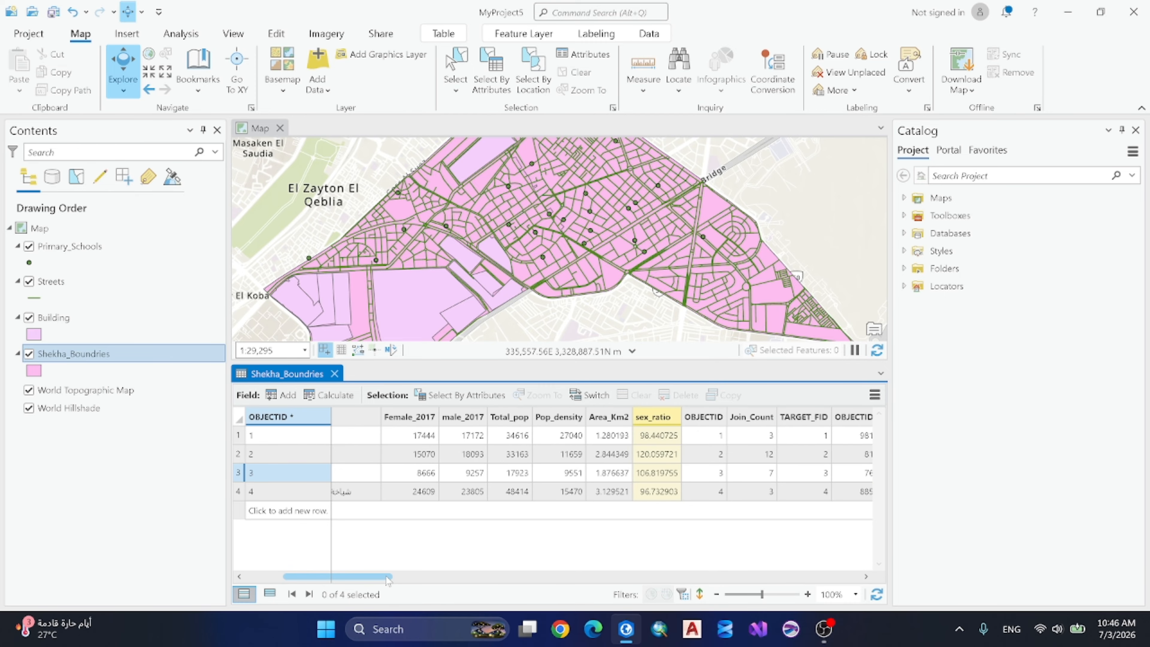
Freeze the OBJECTID and Shape fields in the attribute table as well.
right_click(319, 419)
left_click(272, 428)
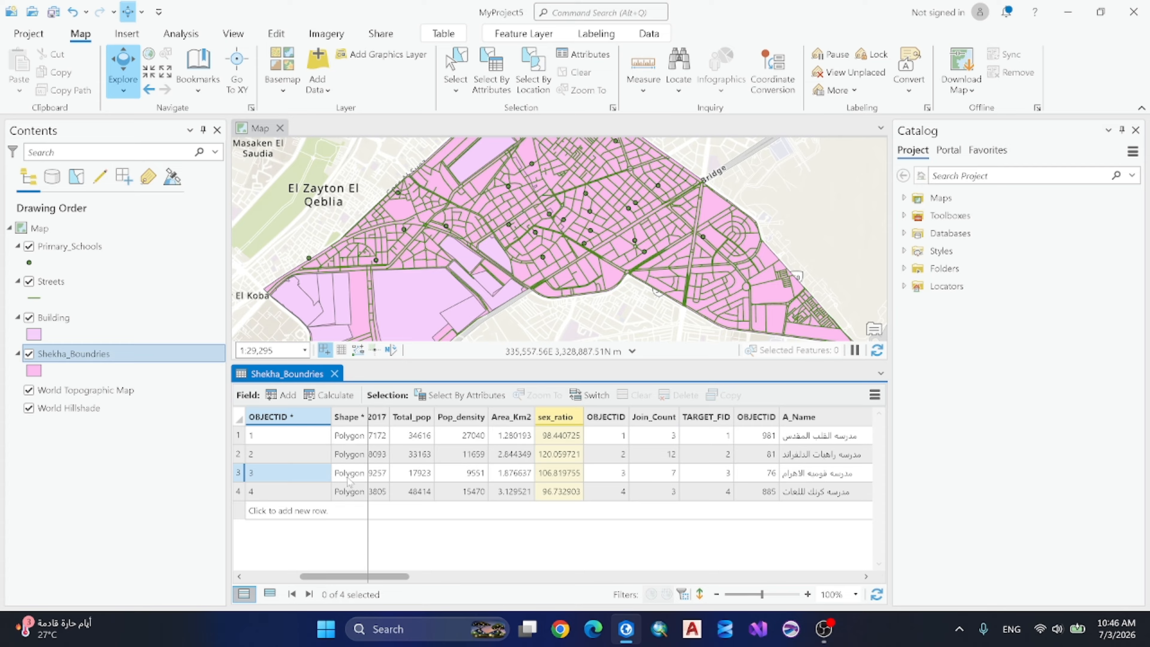
left_click_drag(366, 578, 330, 578)
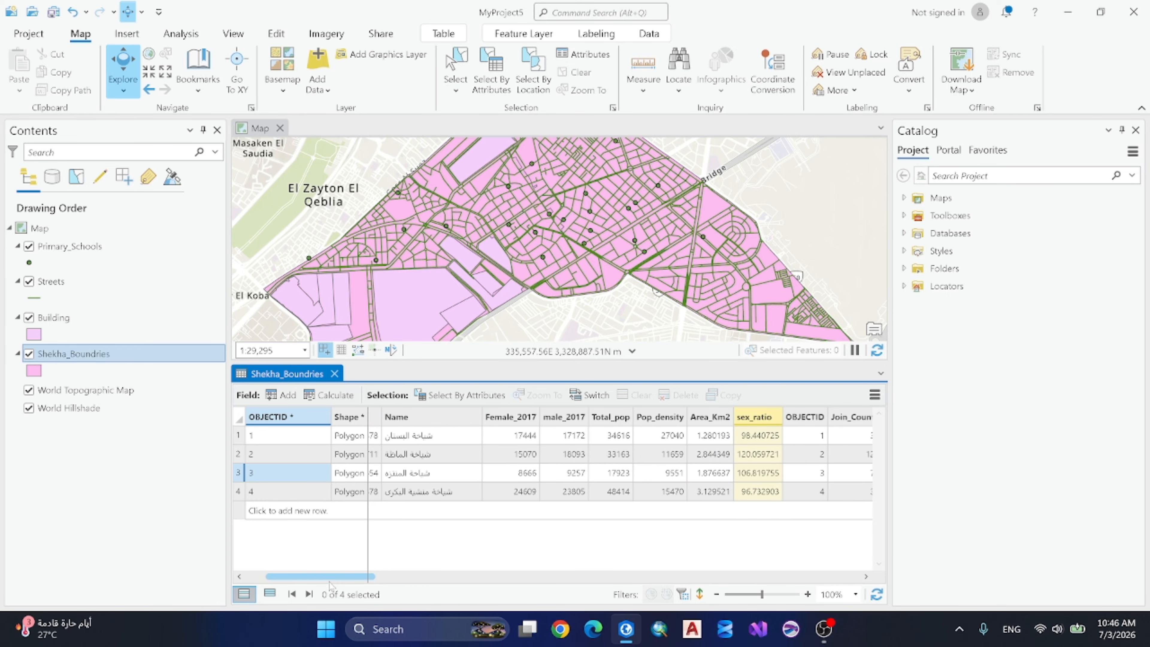
right_click(351, 419)
left_click(316, 432)
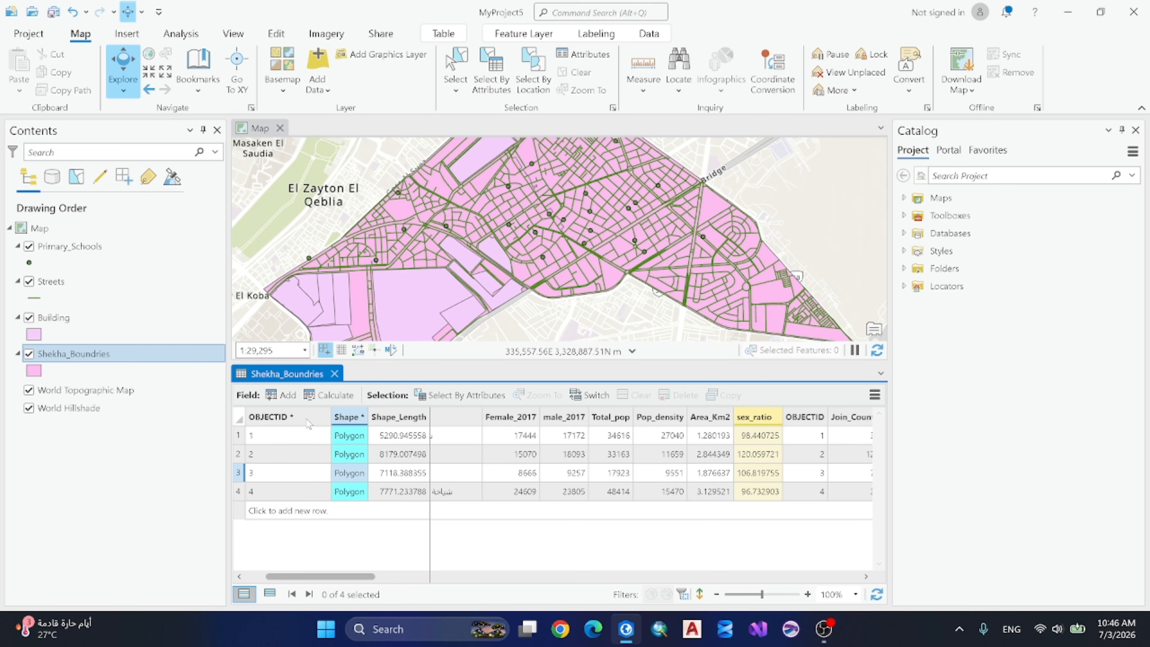
Unfreeze the OBJECTID field and freeze it again after Shape.
right_click(267, 418)
left_click(252, 436)
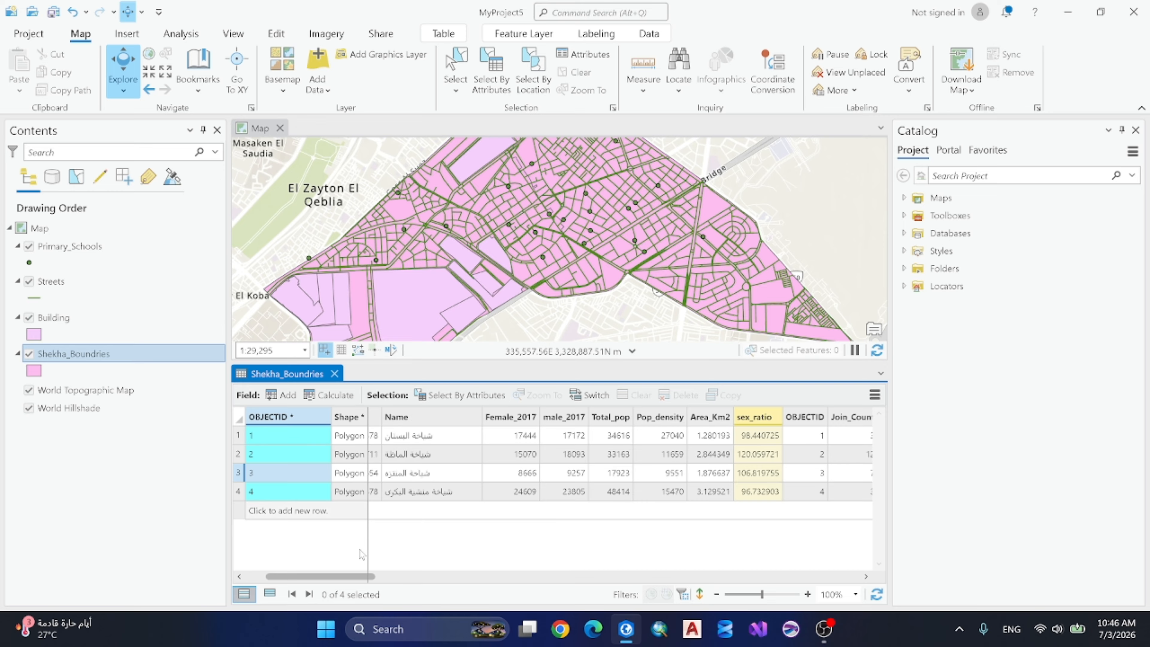
right_click(281, 418)
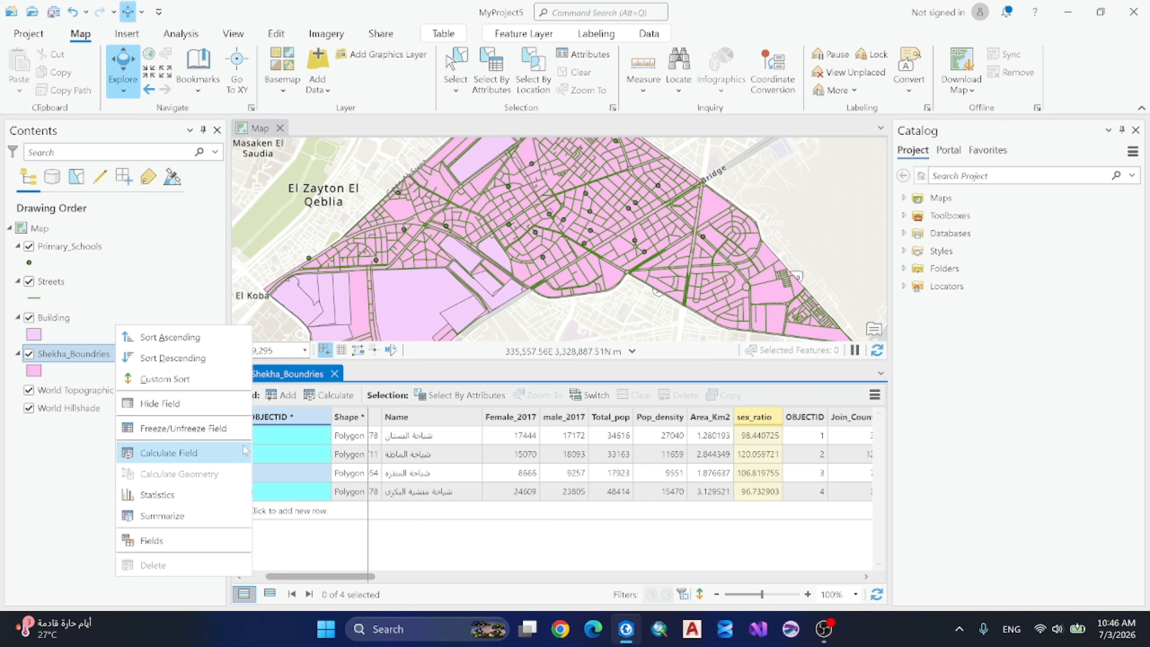
left_click(202, 437)
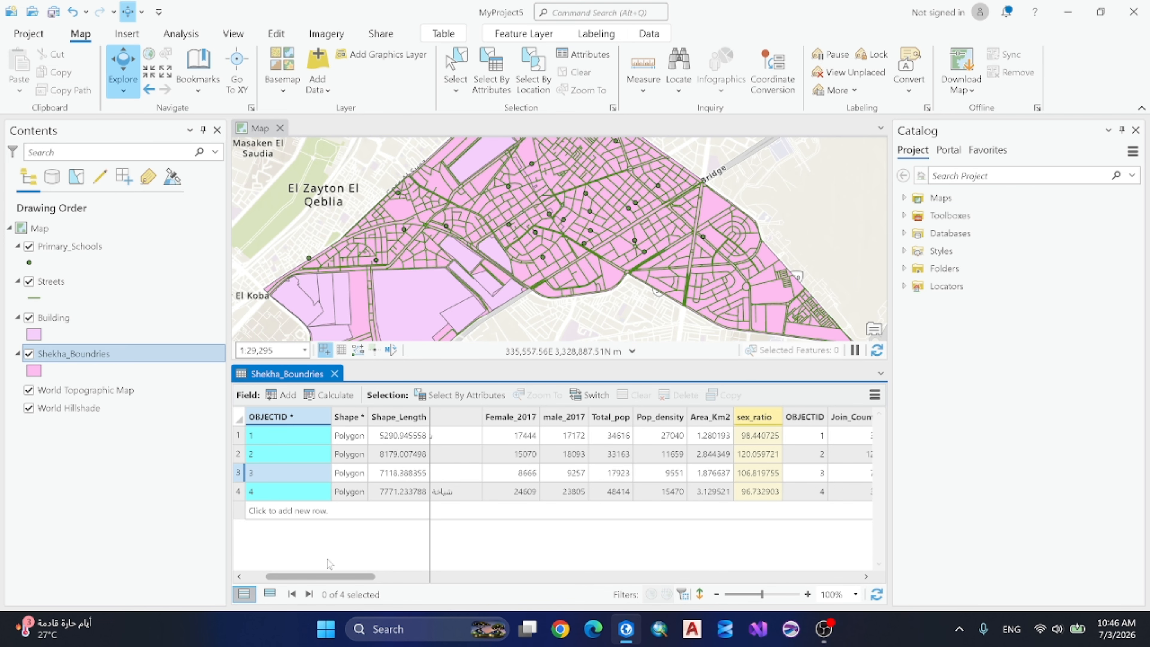
left_click_drag(324, 577, 288, 584)
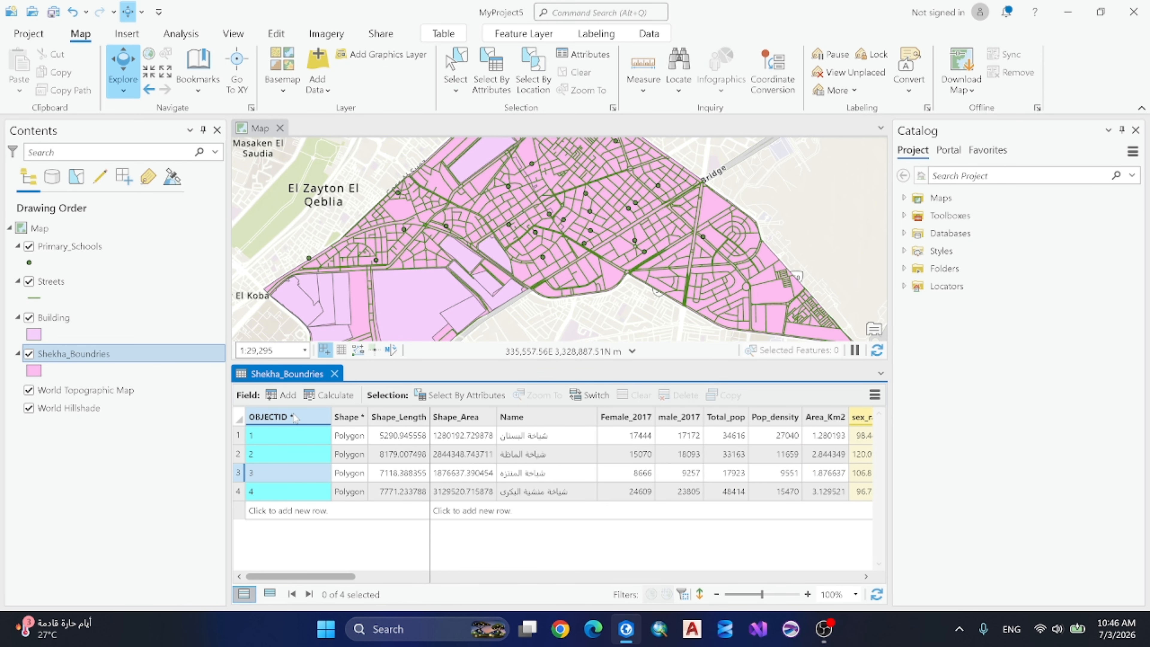
Close and reopen the Shekha_Boundries attribute table to refresh the layout of the frozen fields.
left_click(334, 373)
right_click(154, 353)
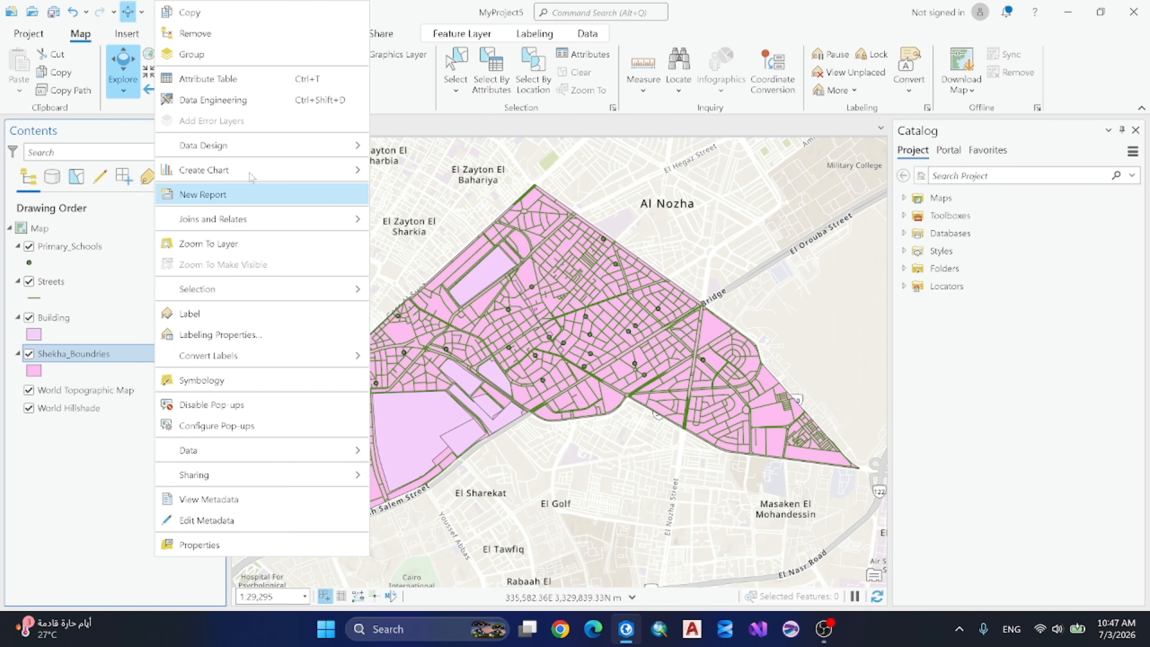
left_click(208, 79)
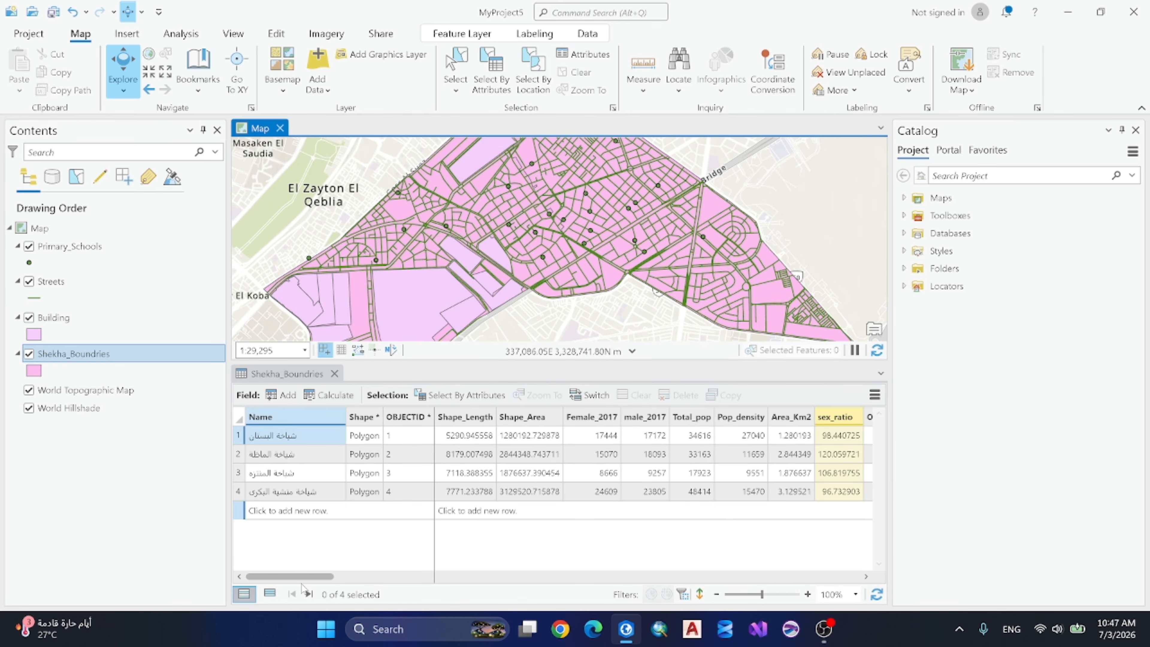
left_click_drag(298, 577, 300, 578)
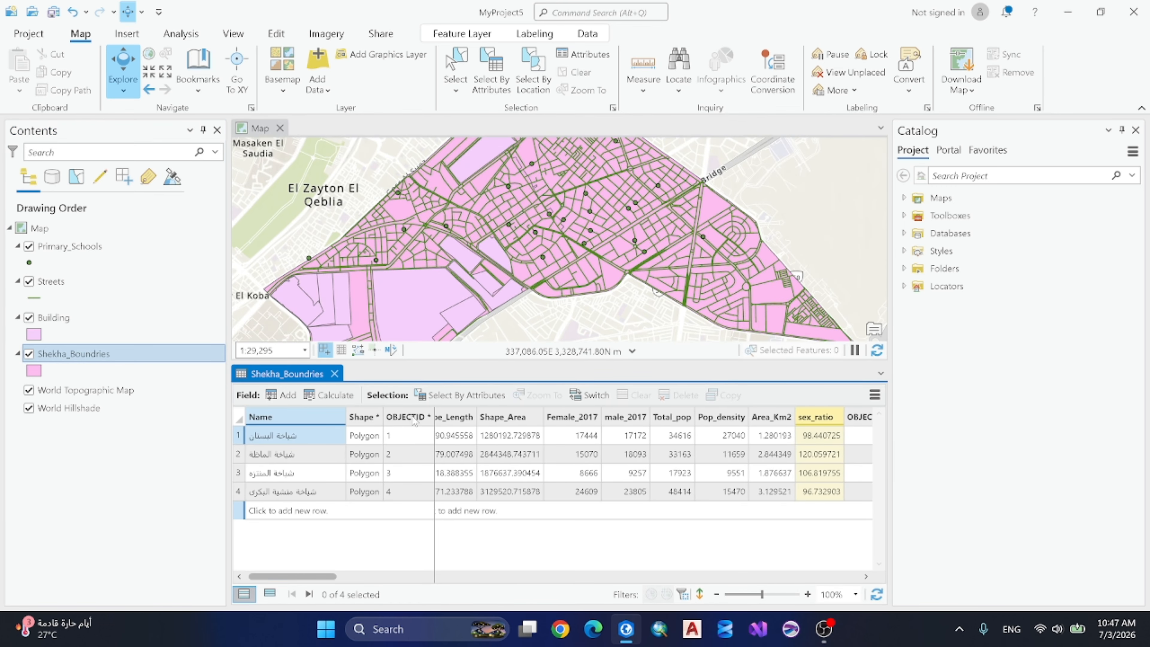
Unfreeze the OBJECTID and Shape fields in the Shekha_Boundries table and bring the joined school columns beside the frozen Name field.
right_click(414, 419)
left_click(357, 430)
right_click(365, 420)
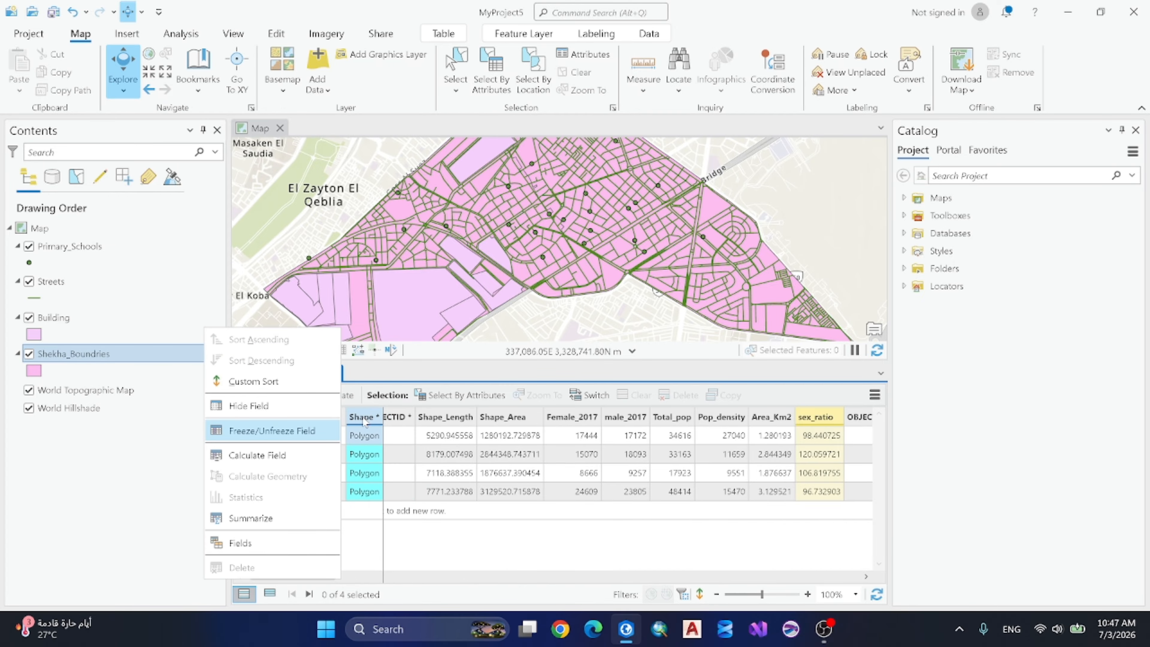
left_click(301, 432)
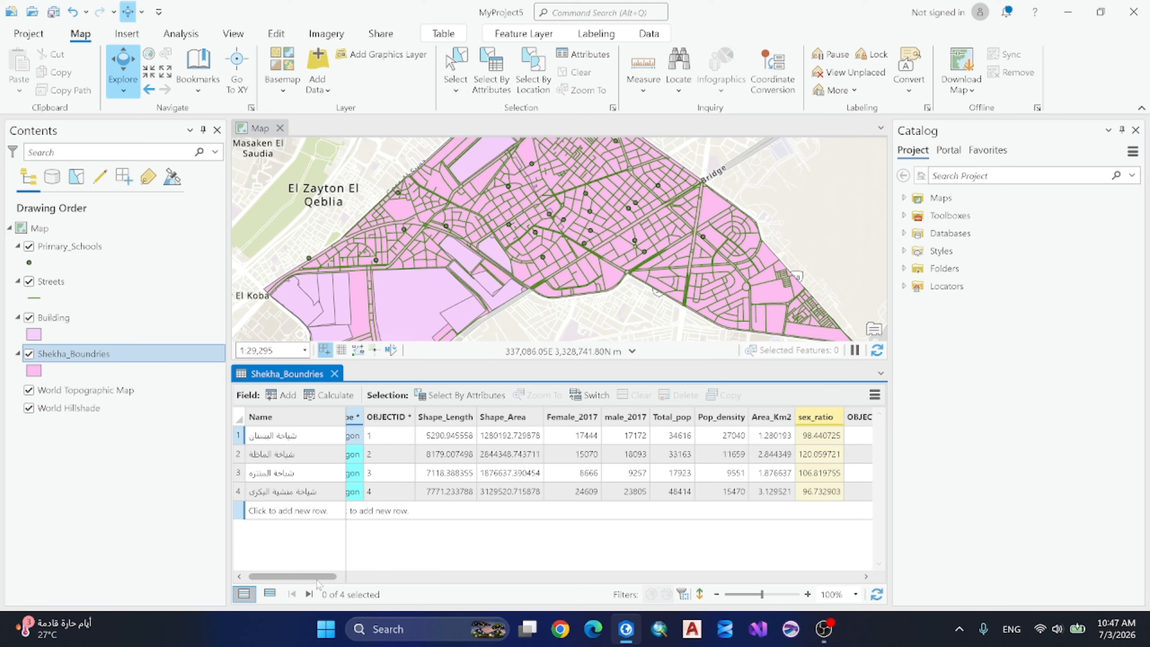
left_click_drag(316, 577, 393, 582)
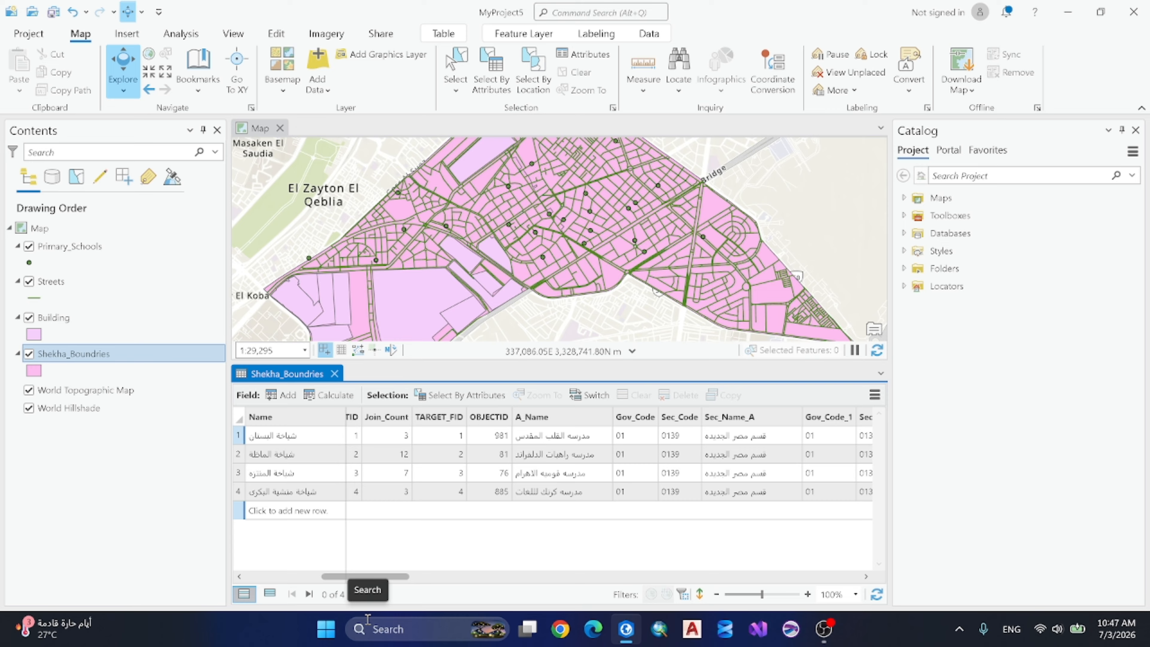
Open the Primary_Schools attribute table, check its school records, and return to the Shekha_Boundries table for comparison.
left_click(121, 245)
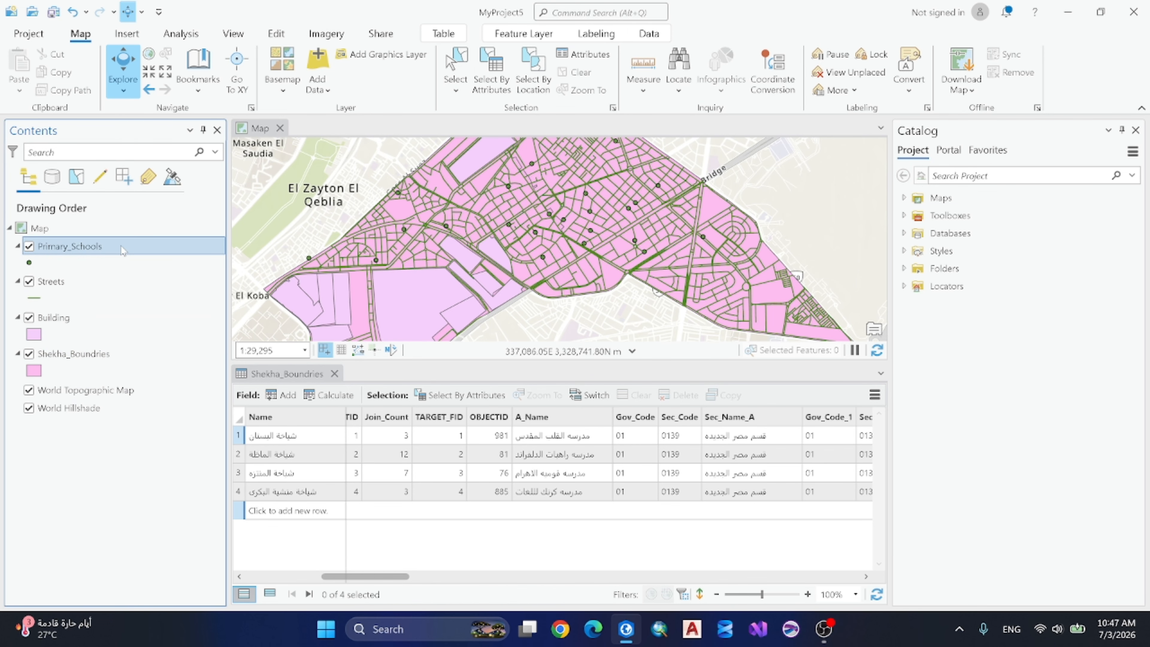
right_click(121, 245)
left_click(175, 133)
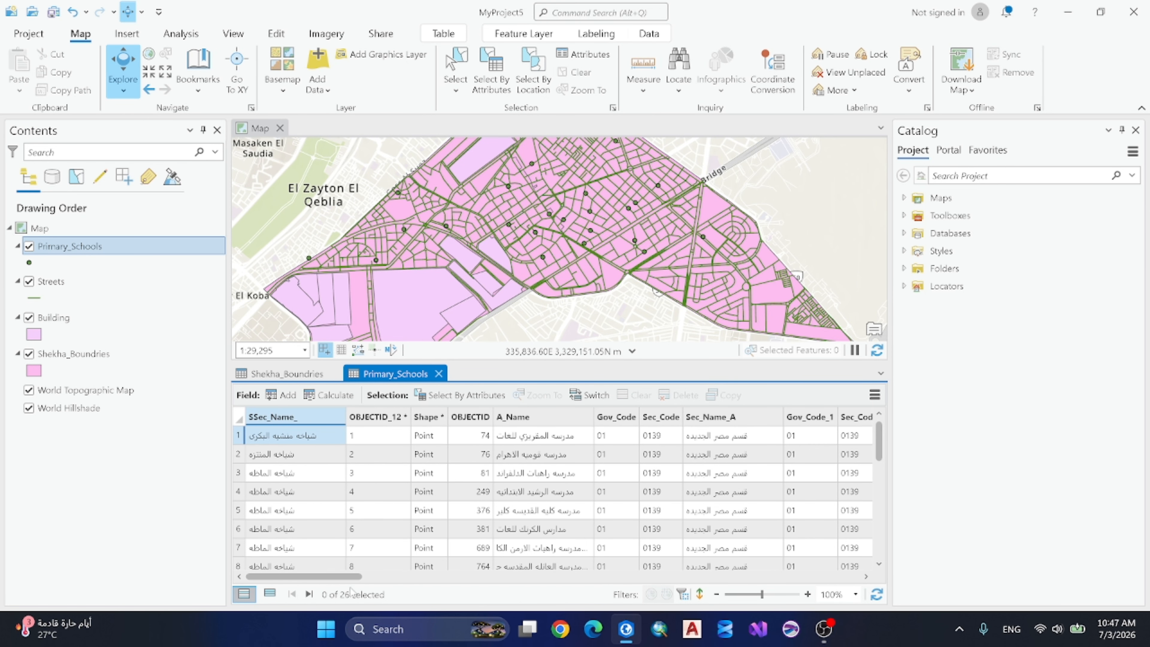
left_click(314, 374)
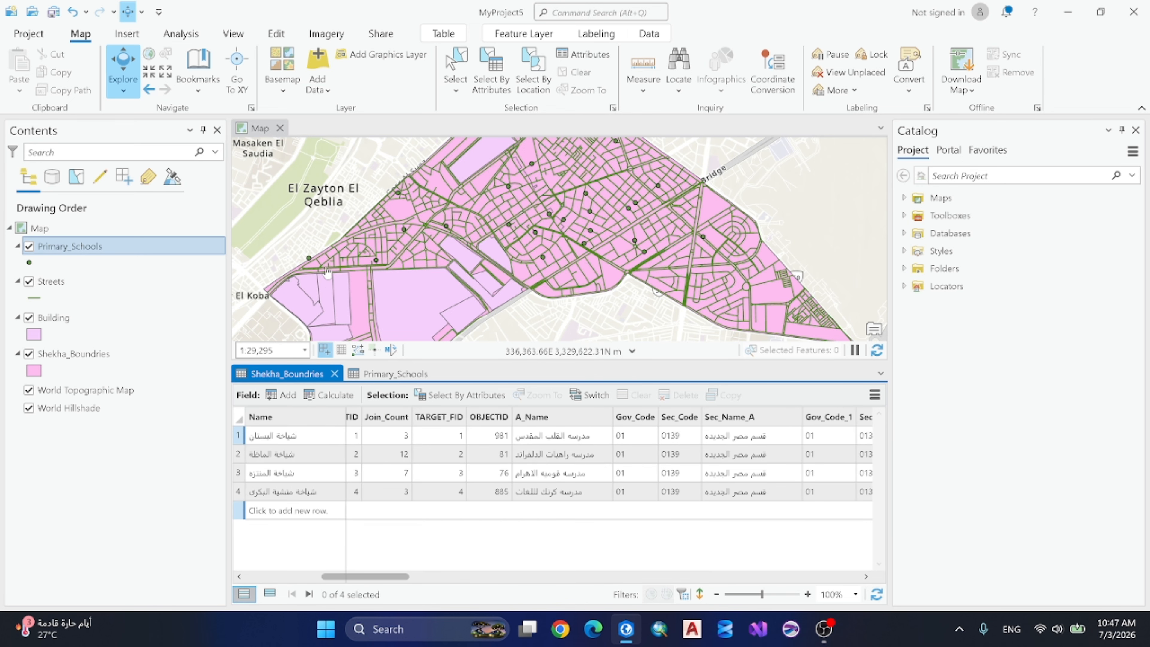
Examine on the map how the Primary_Schools points are distributed across the Shekha_Boundries polygons.
scroll(302, 273, "up", 2)
scroll(302, 273, "up", 3)
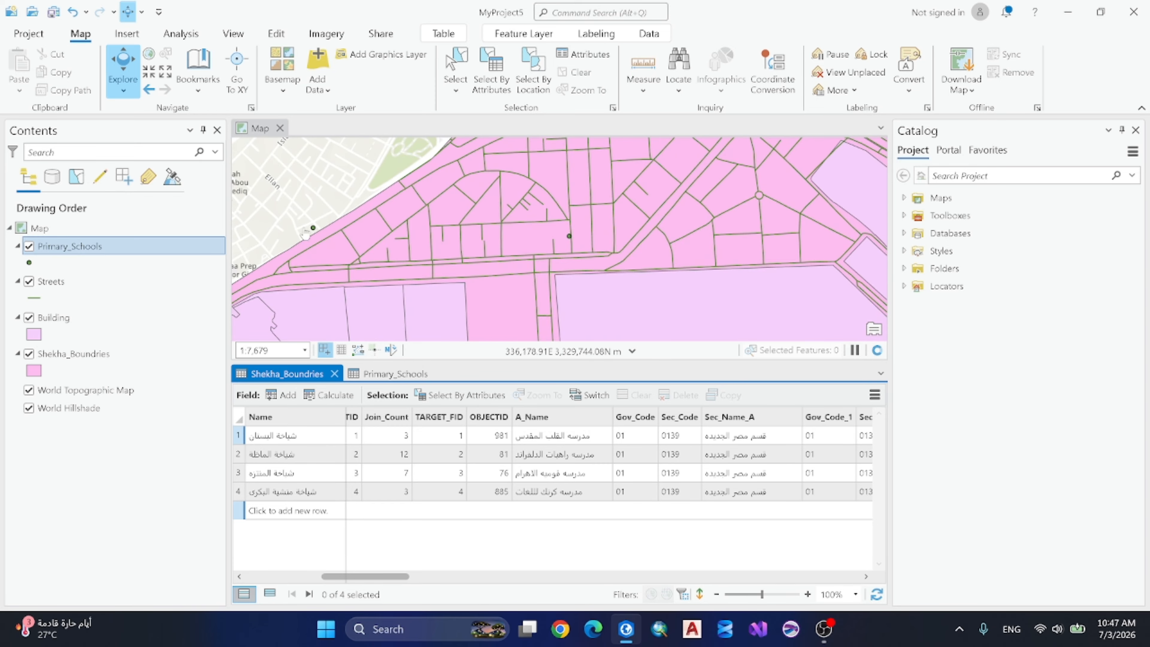
scroll(421, 286, "down", 3)
left_click_drag(645, 278, 632, 268)
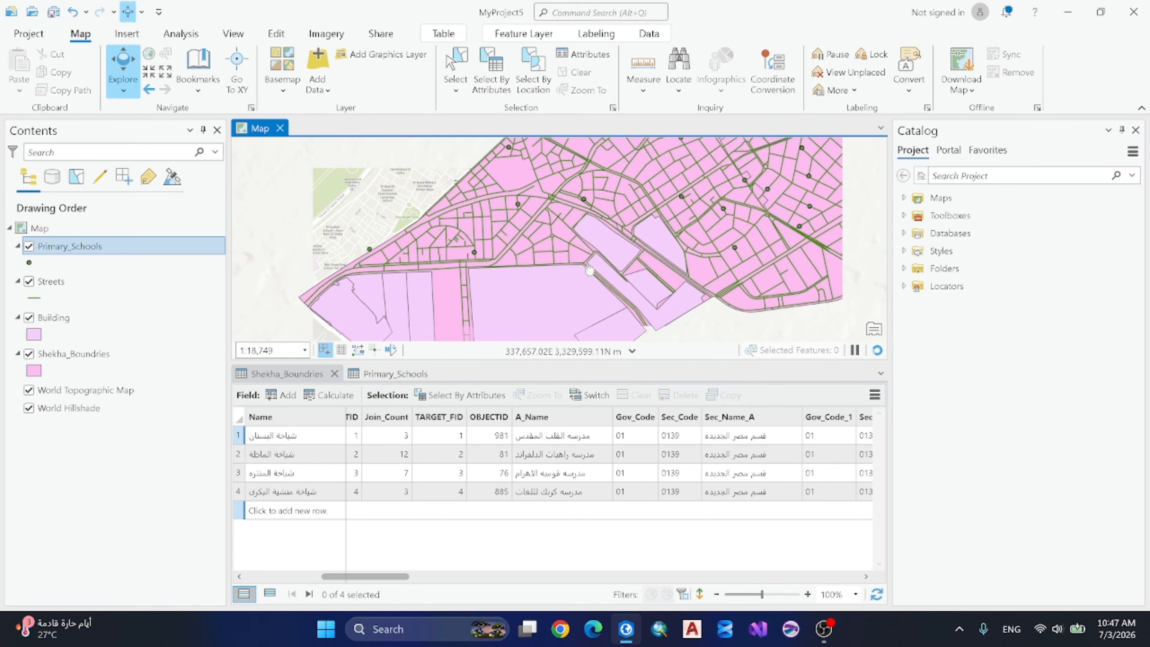
scroll(632, 268, "down", 2)
scroll(633, 268, "down", 1)
scroll(609, 273, "down", 3)
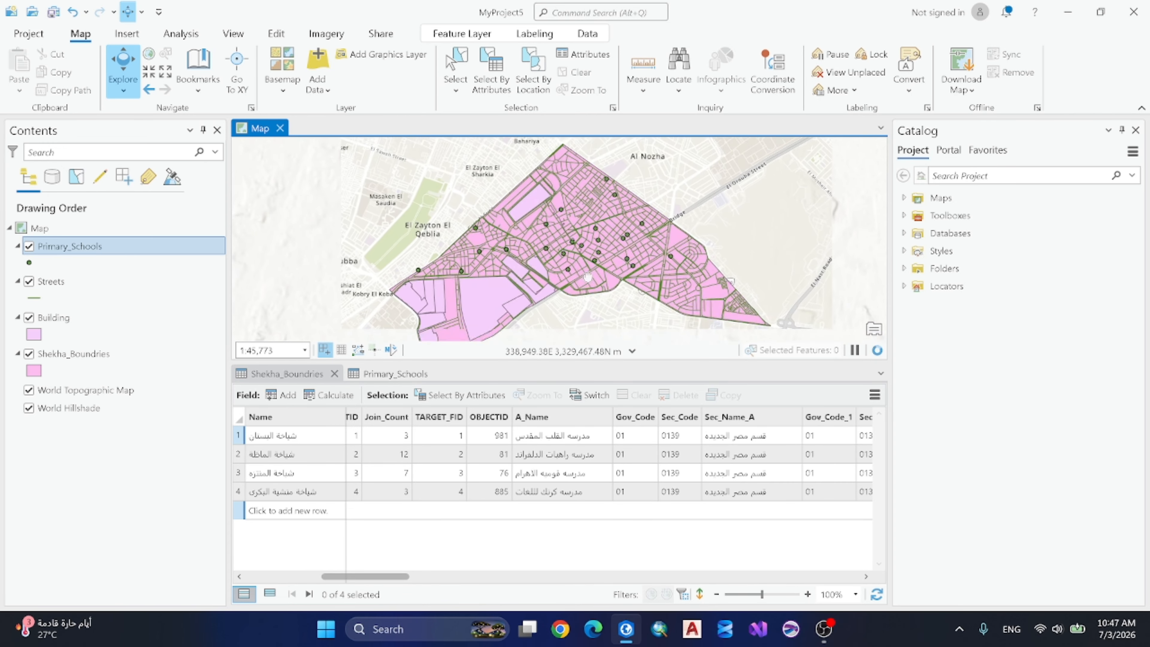